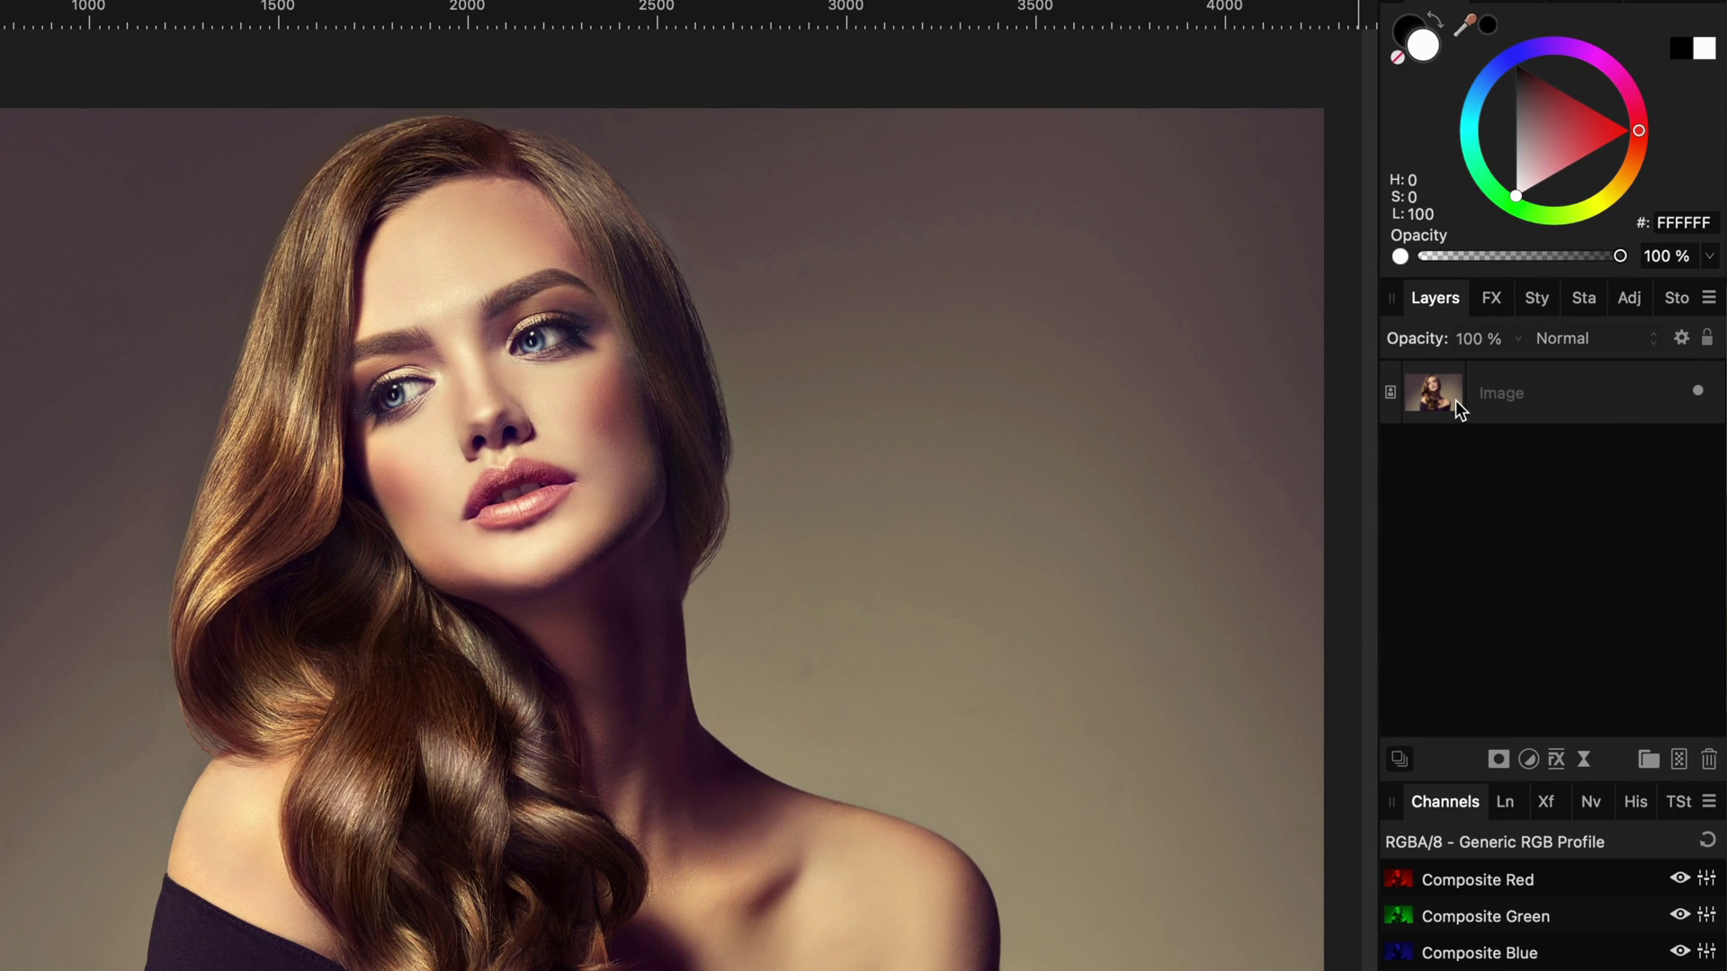
- Duplicate the portrait Image layer and nest a new Invert adjustment inside the top copy
left_click(1455, 402)
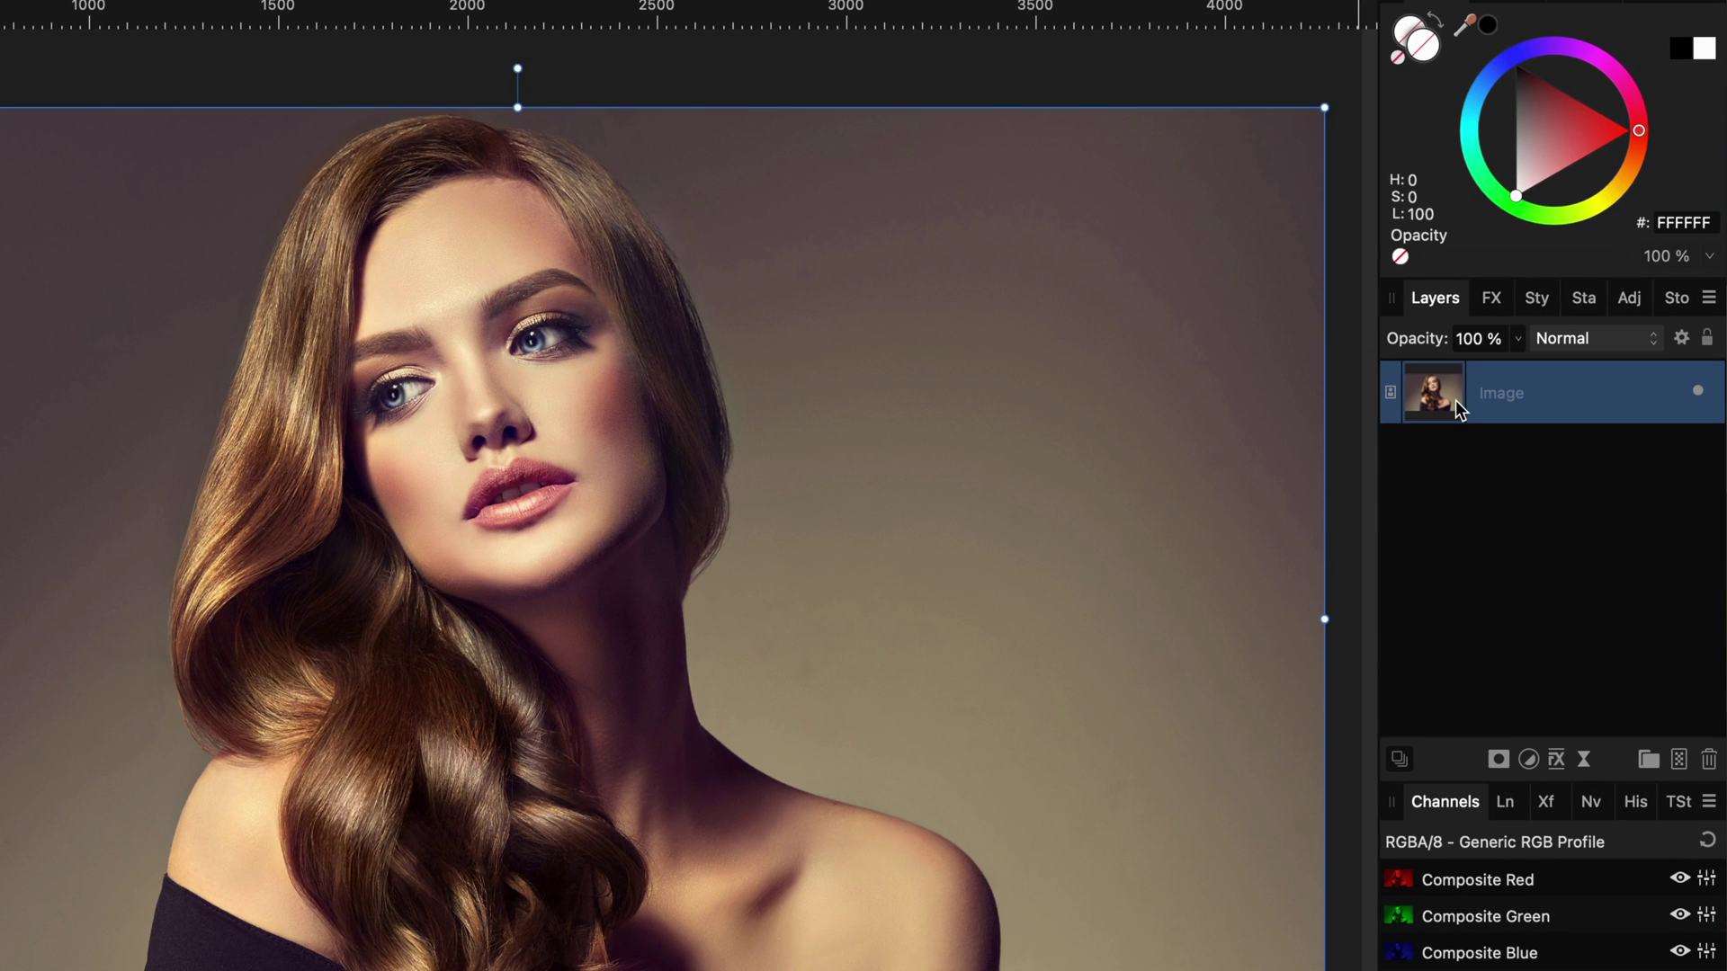
key("super+j")
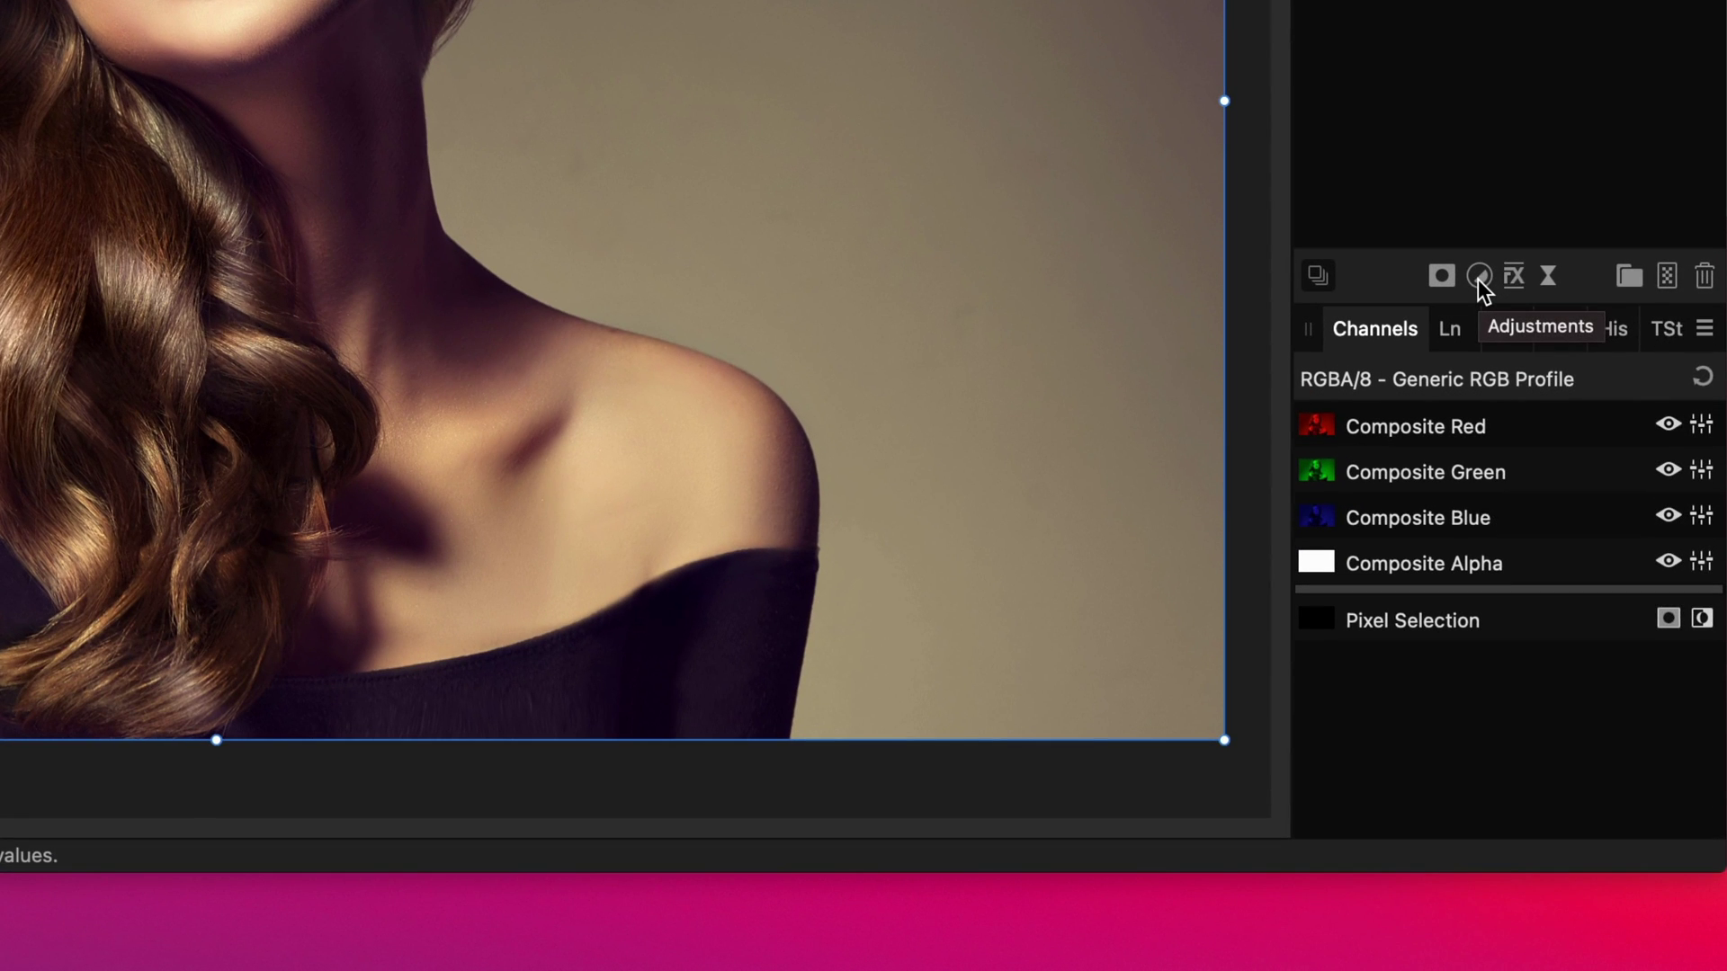
left_click(1529, 633)
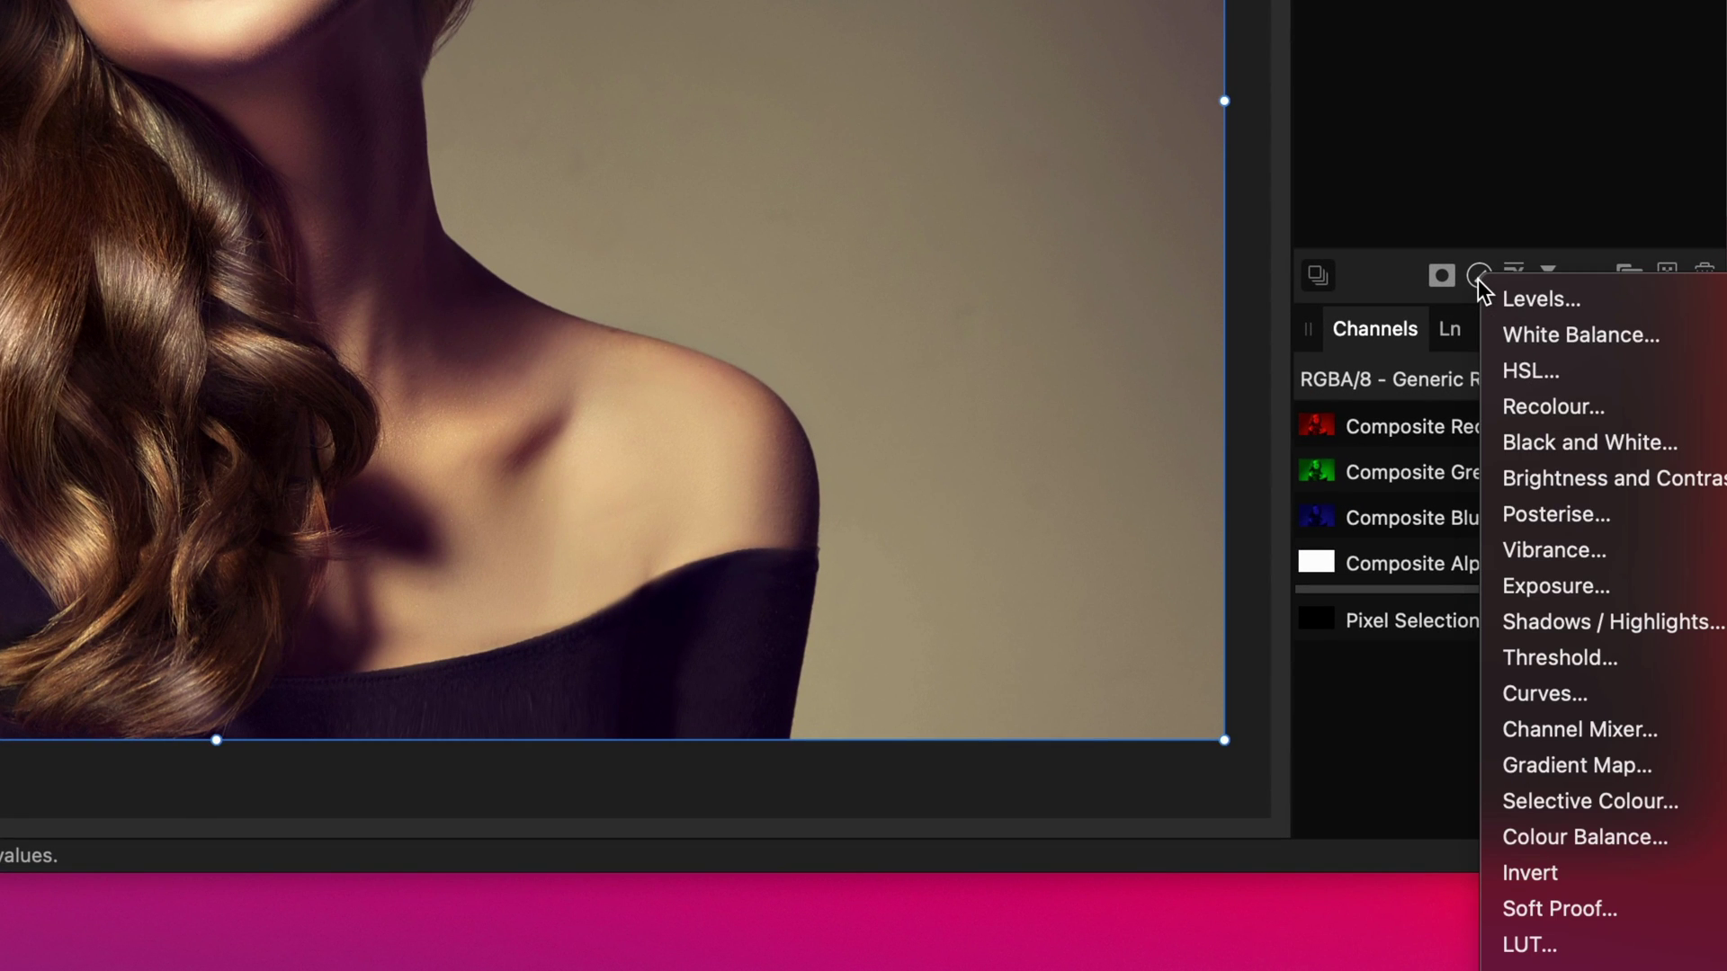
left_click(1628, 865)
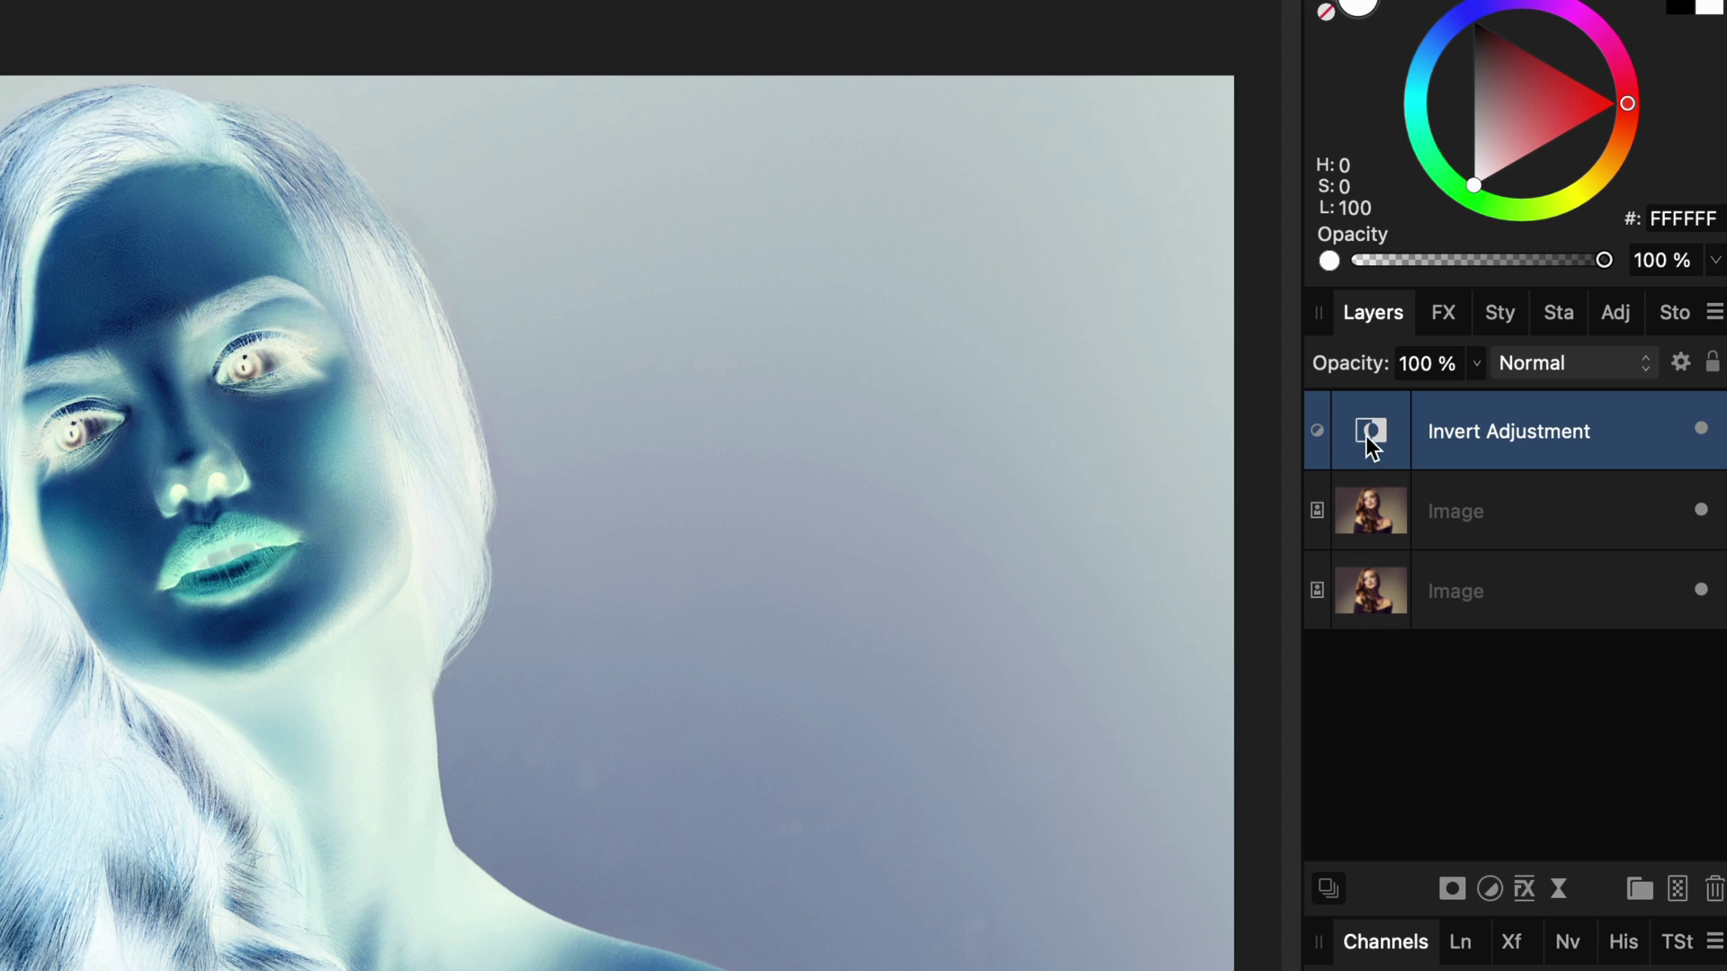
left_click_drag(1367, 435, 1449, 506)
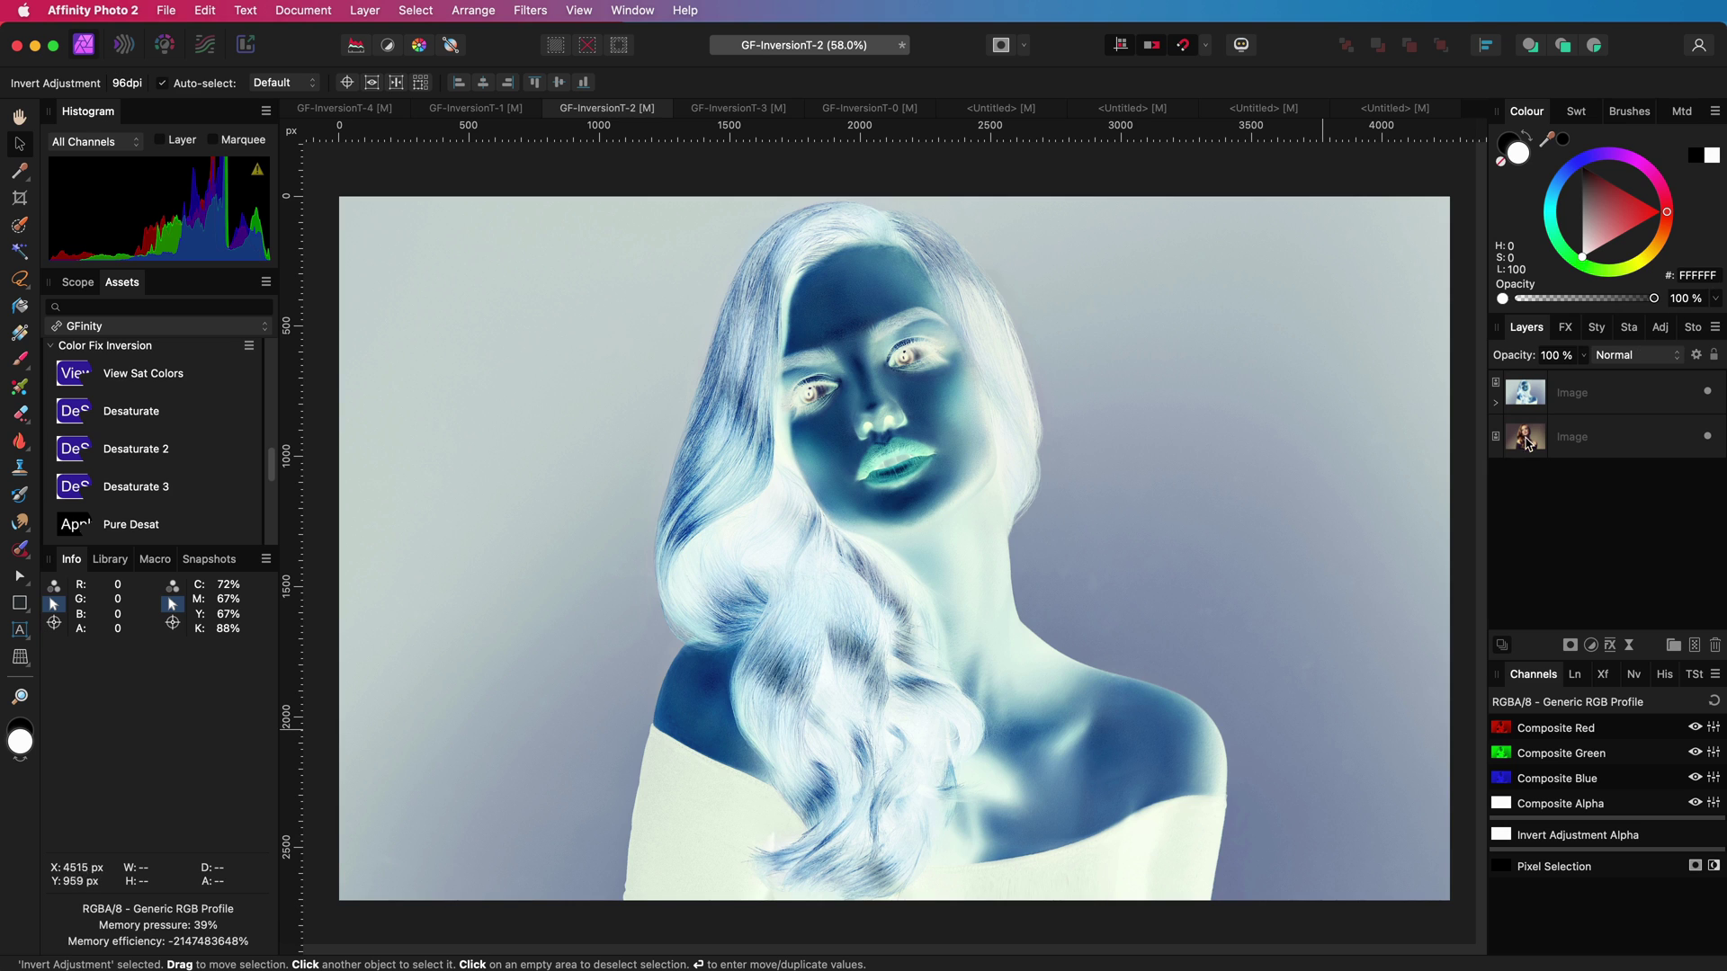
- Set the inverted top Image copy to Average blending, flattening the canvas to mid-grey
left_click(1532, 396)
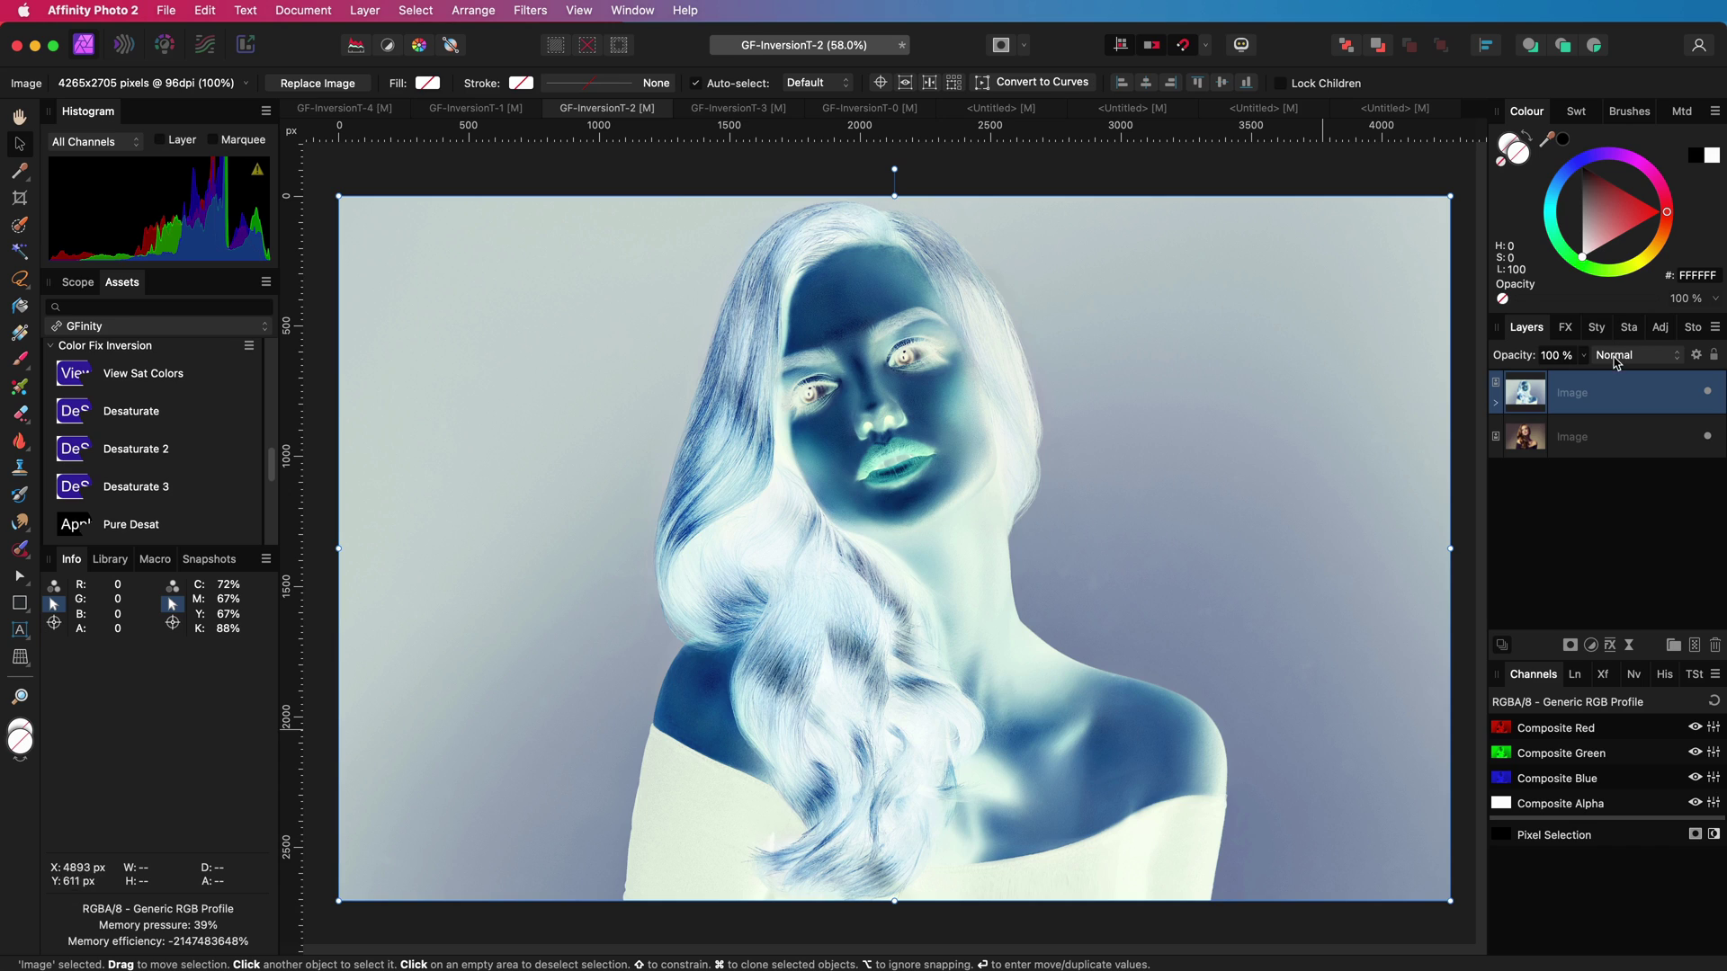
left_click(1619, 356)
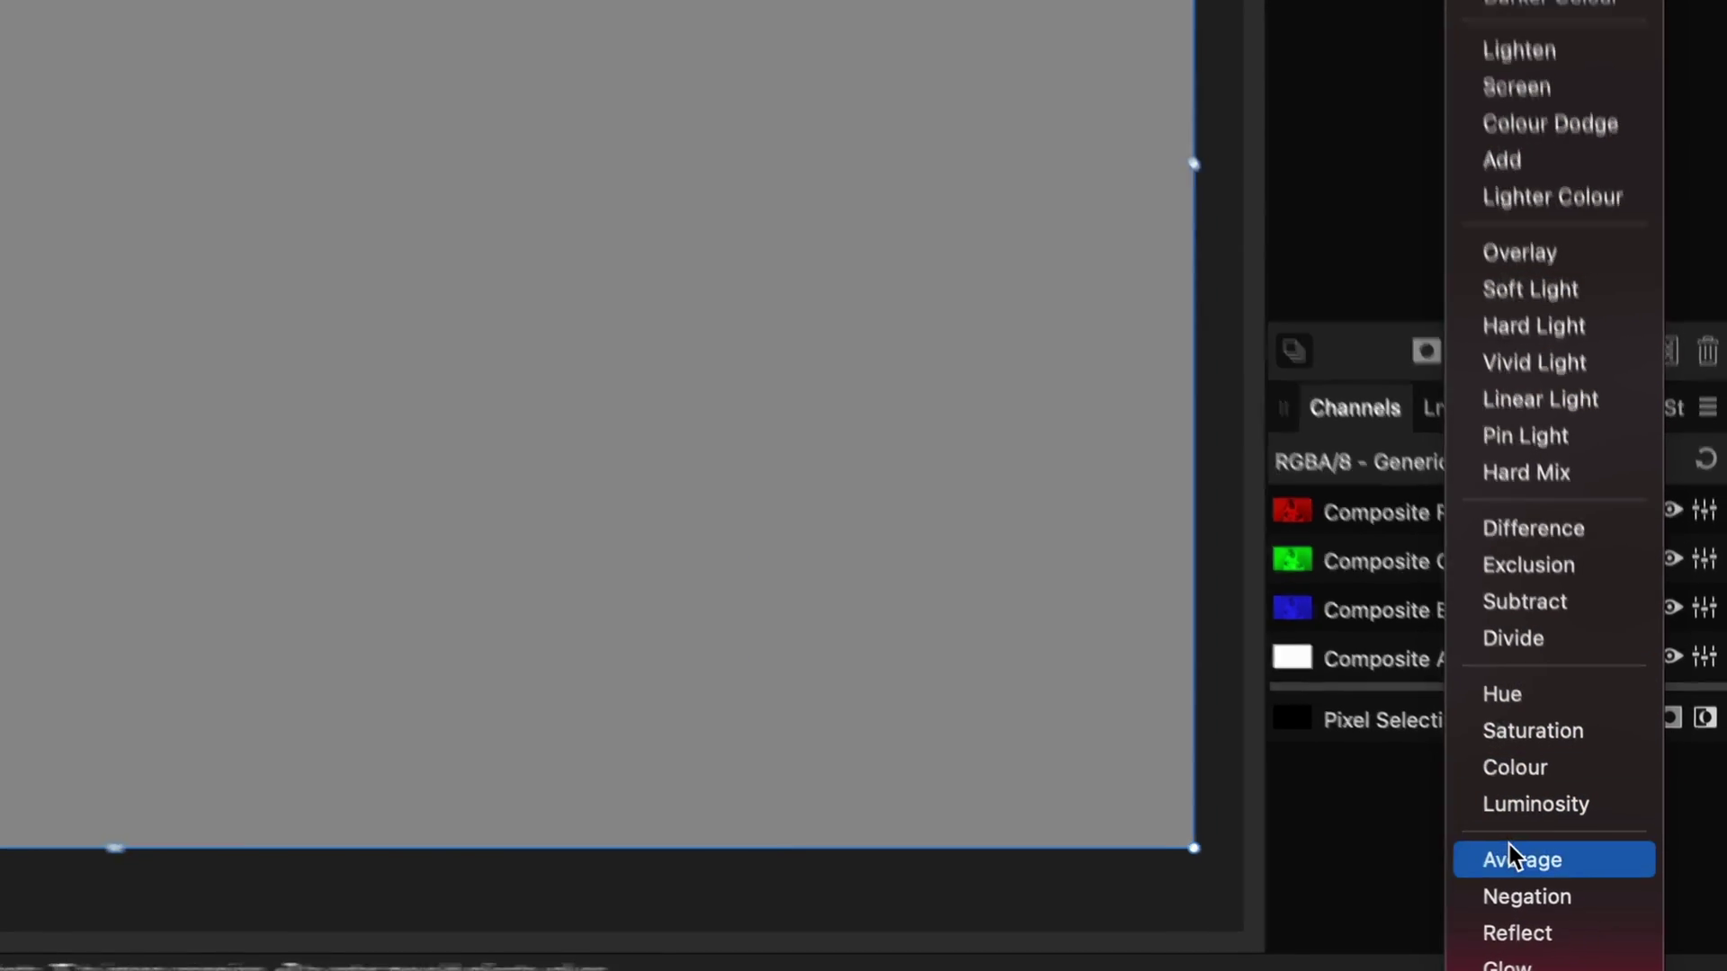
left_click(1511, 857)
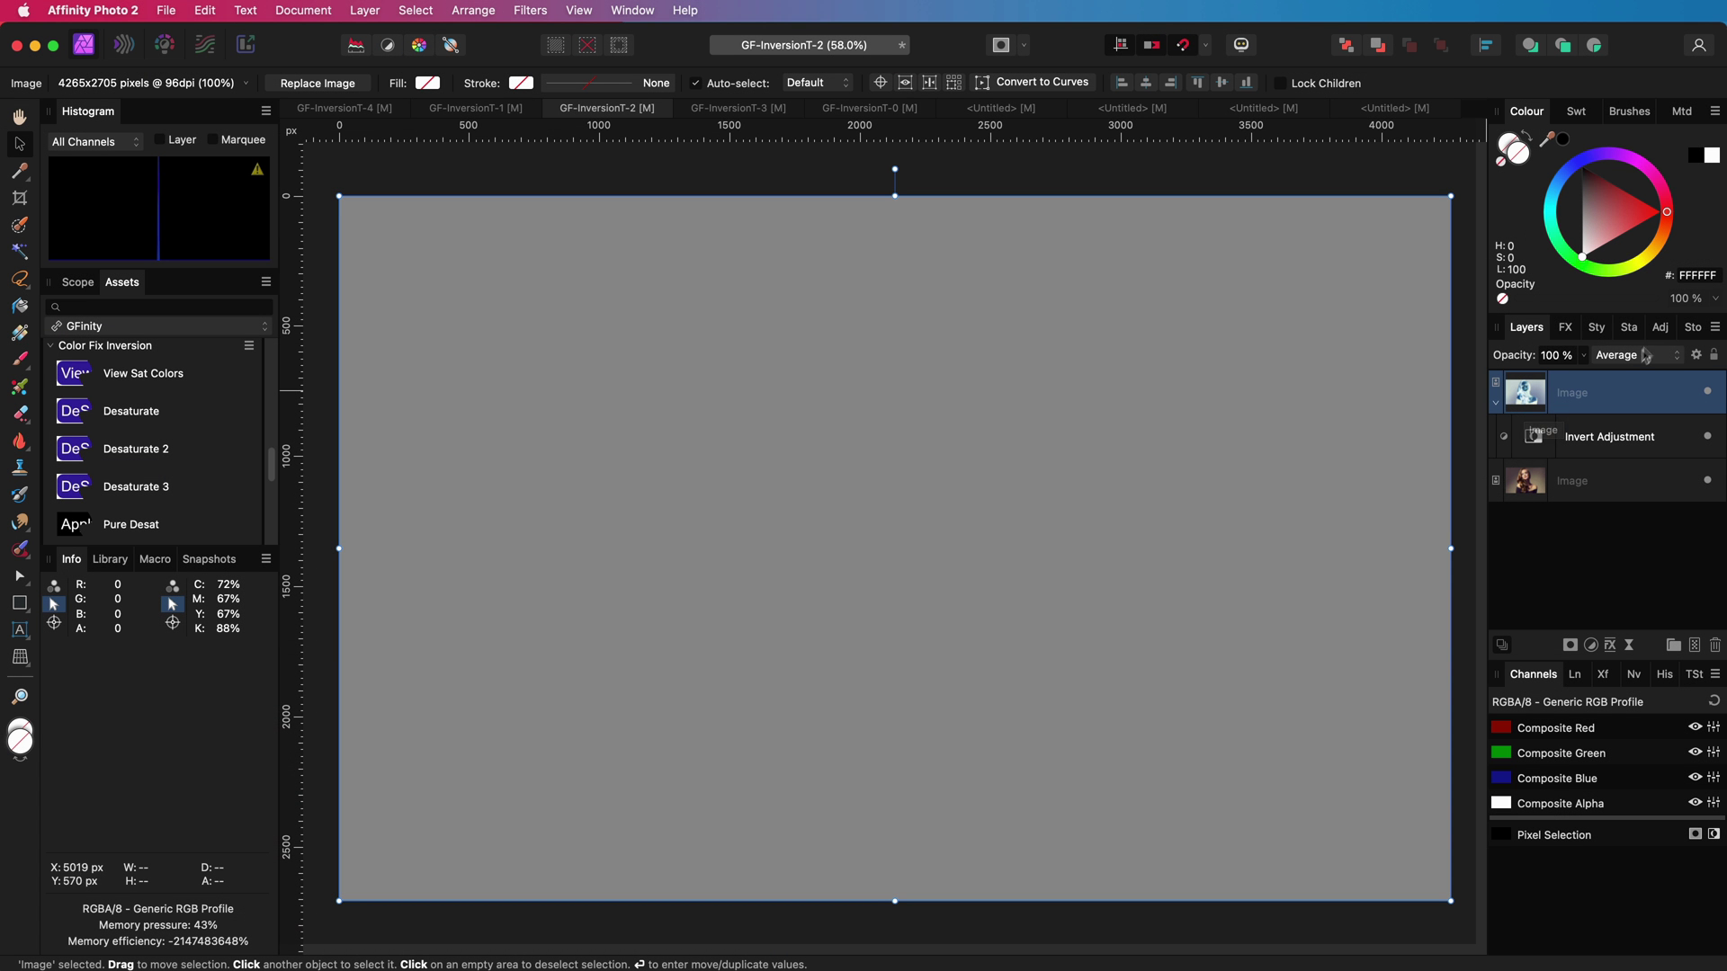
- Return the top layer to Normal blending and group the Invert adjustment with Cmd+G
left_click(1645, 355)
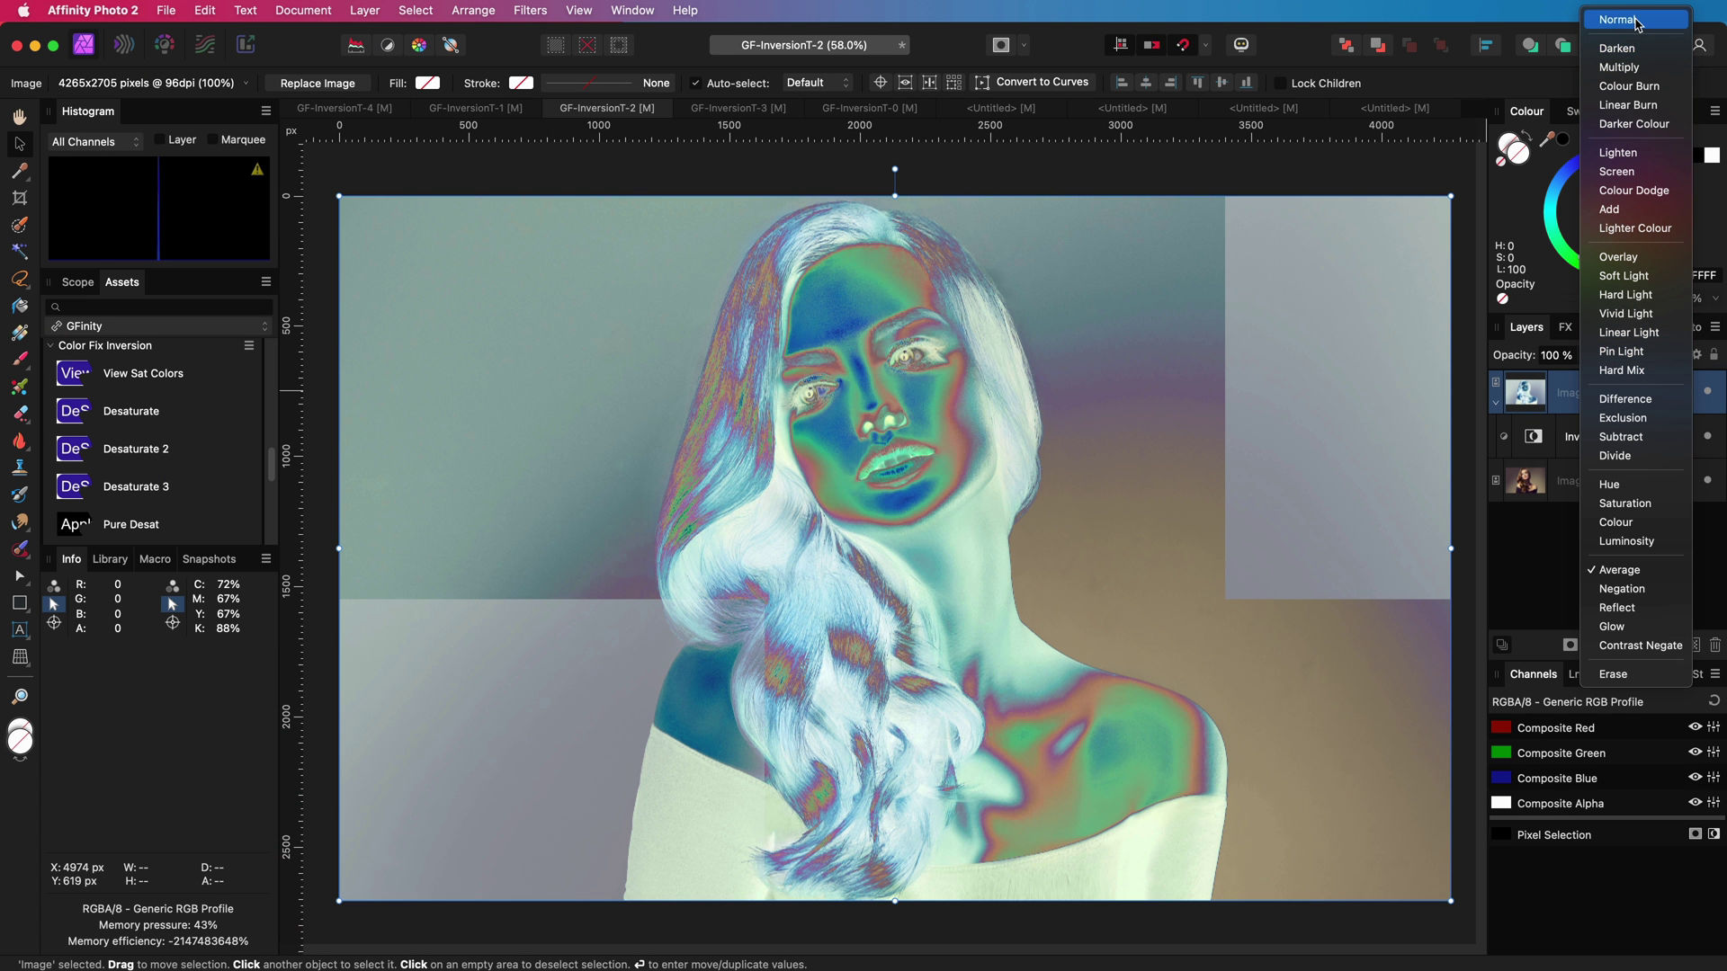
left_click(1619, 19)
left_click(1536, 441)
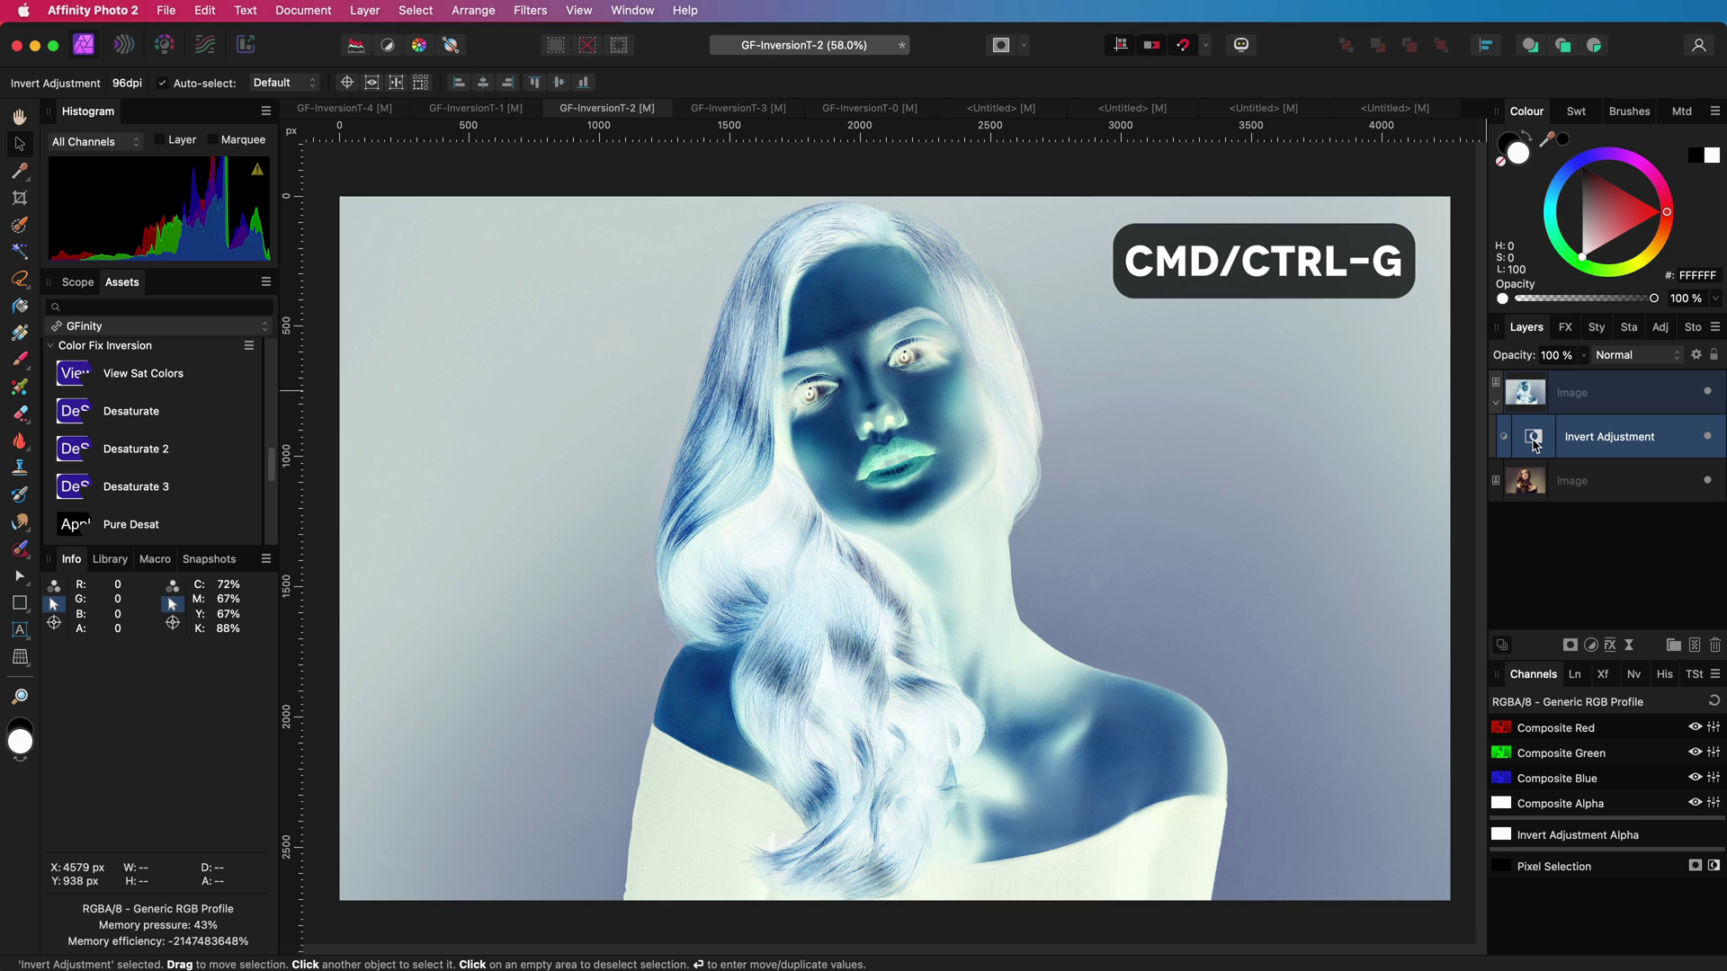
key("super+g")
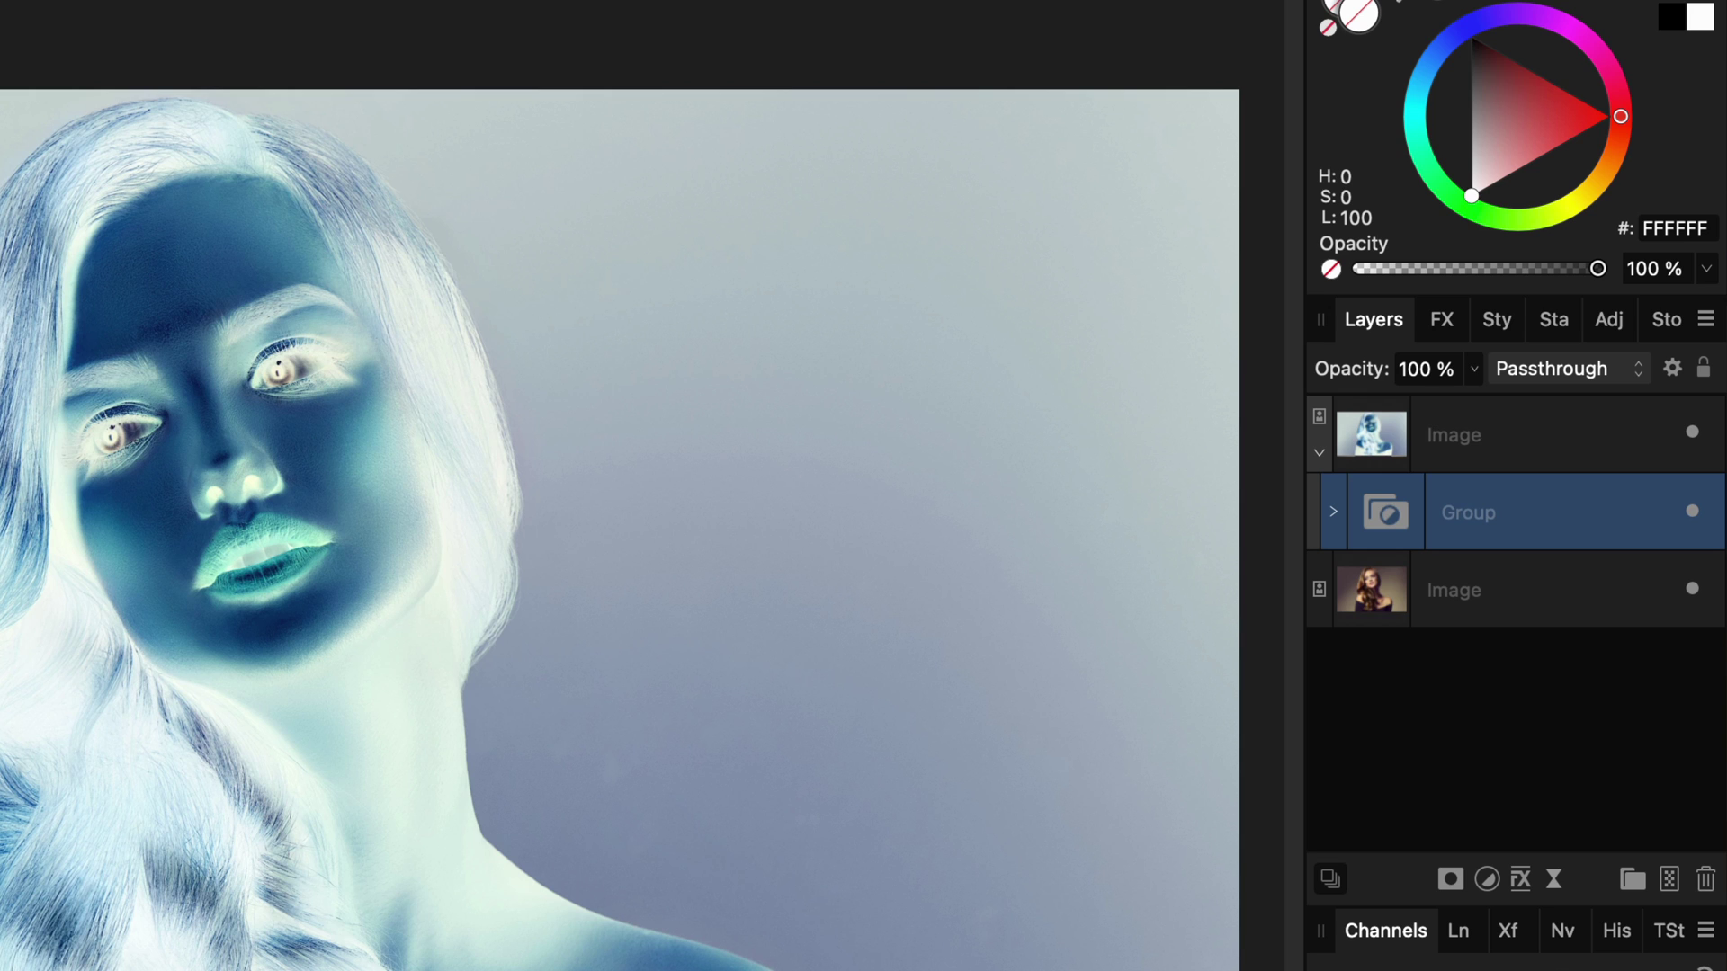
- Set the new group to Normal blending at 50% opacity
left_click(1524, 374)
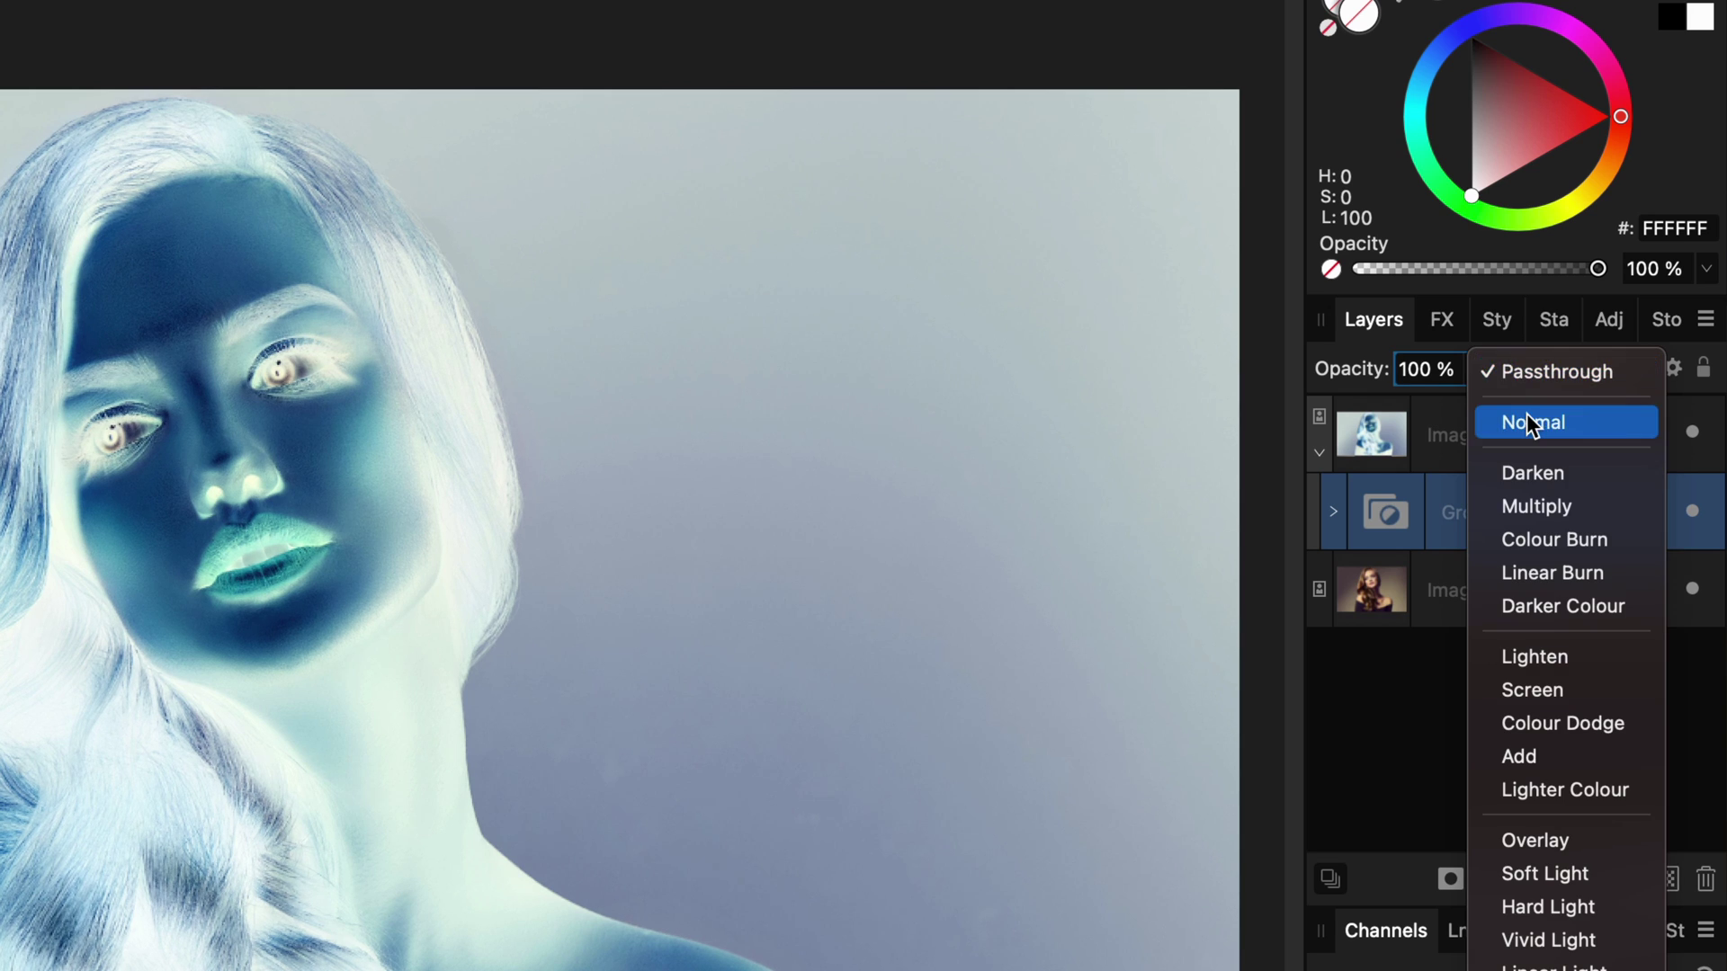
left_click(1530, 422)
left_click(1411, 375)
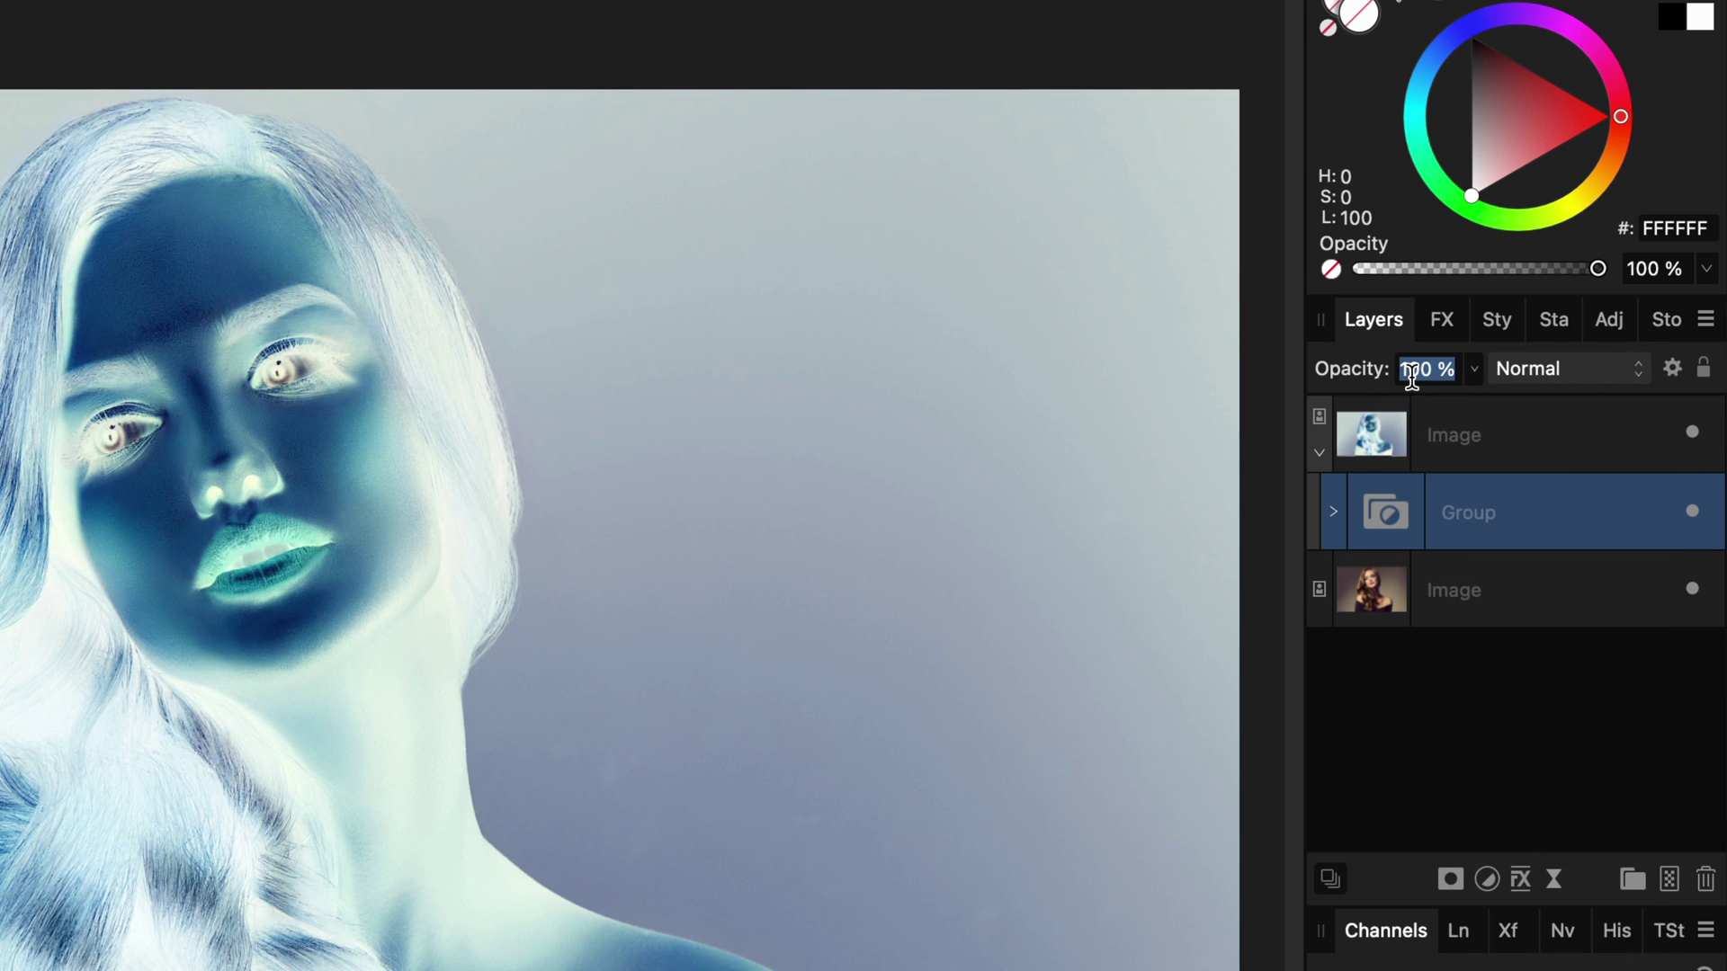
type("50")
key("Return")
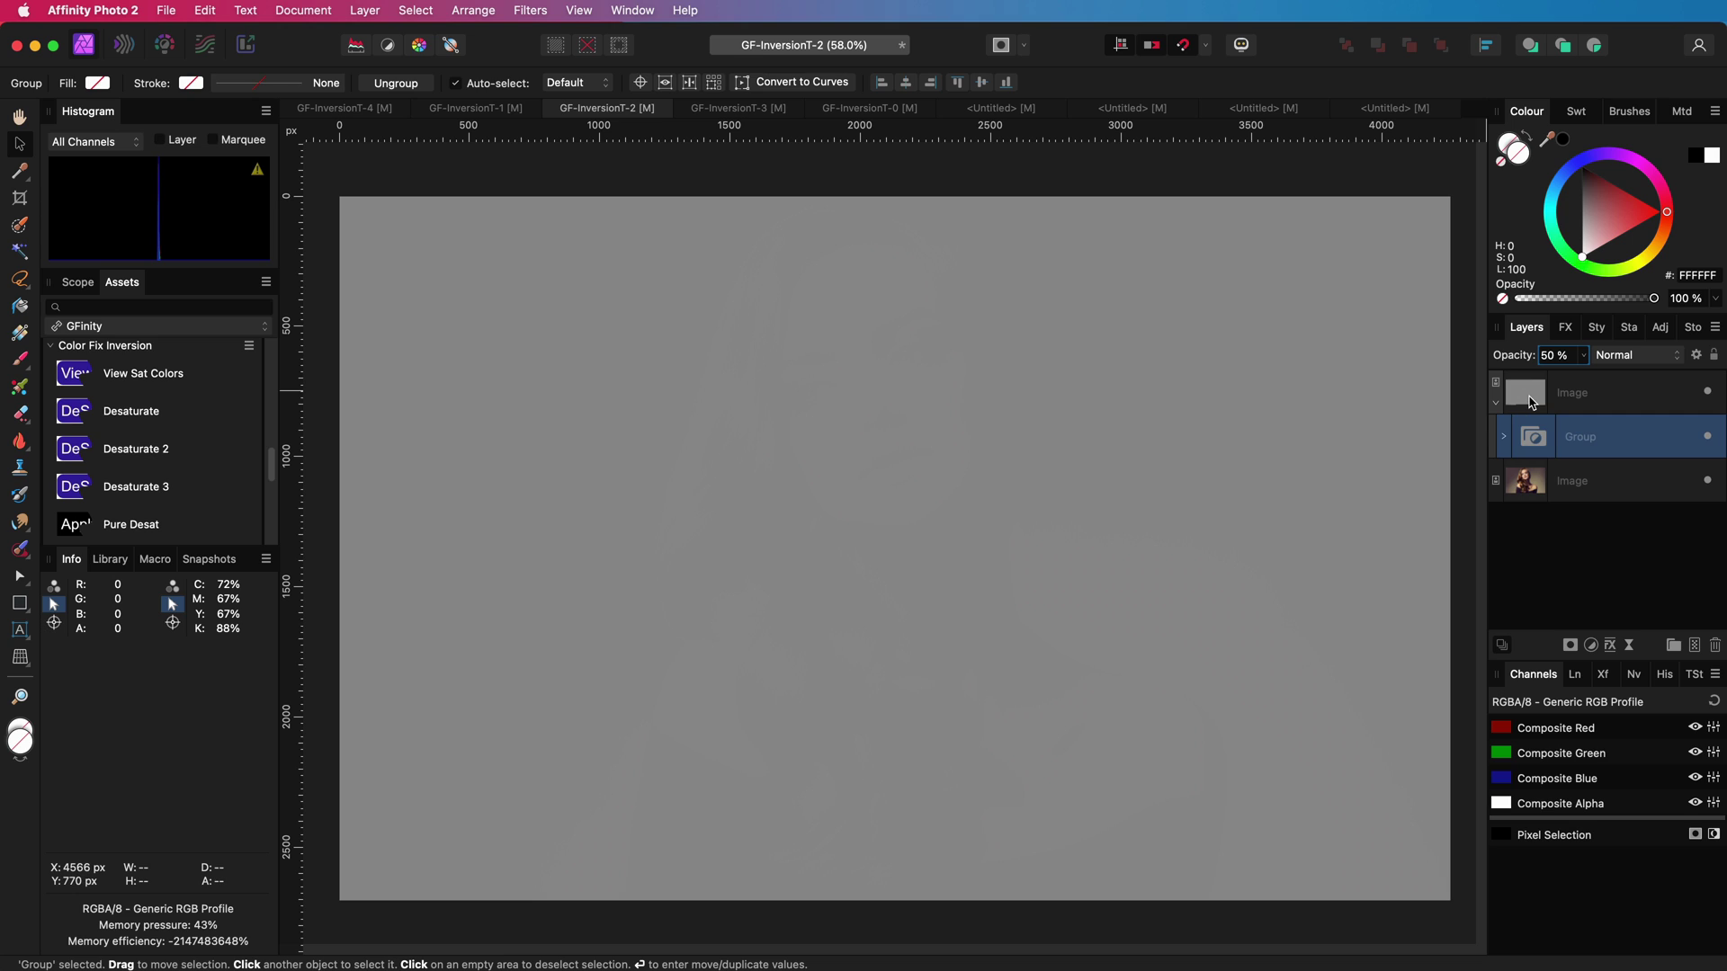
- Try Overlay blending on the top Image layer, then undo it
left_click(1532, 401)
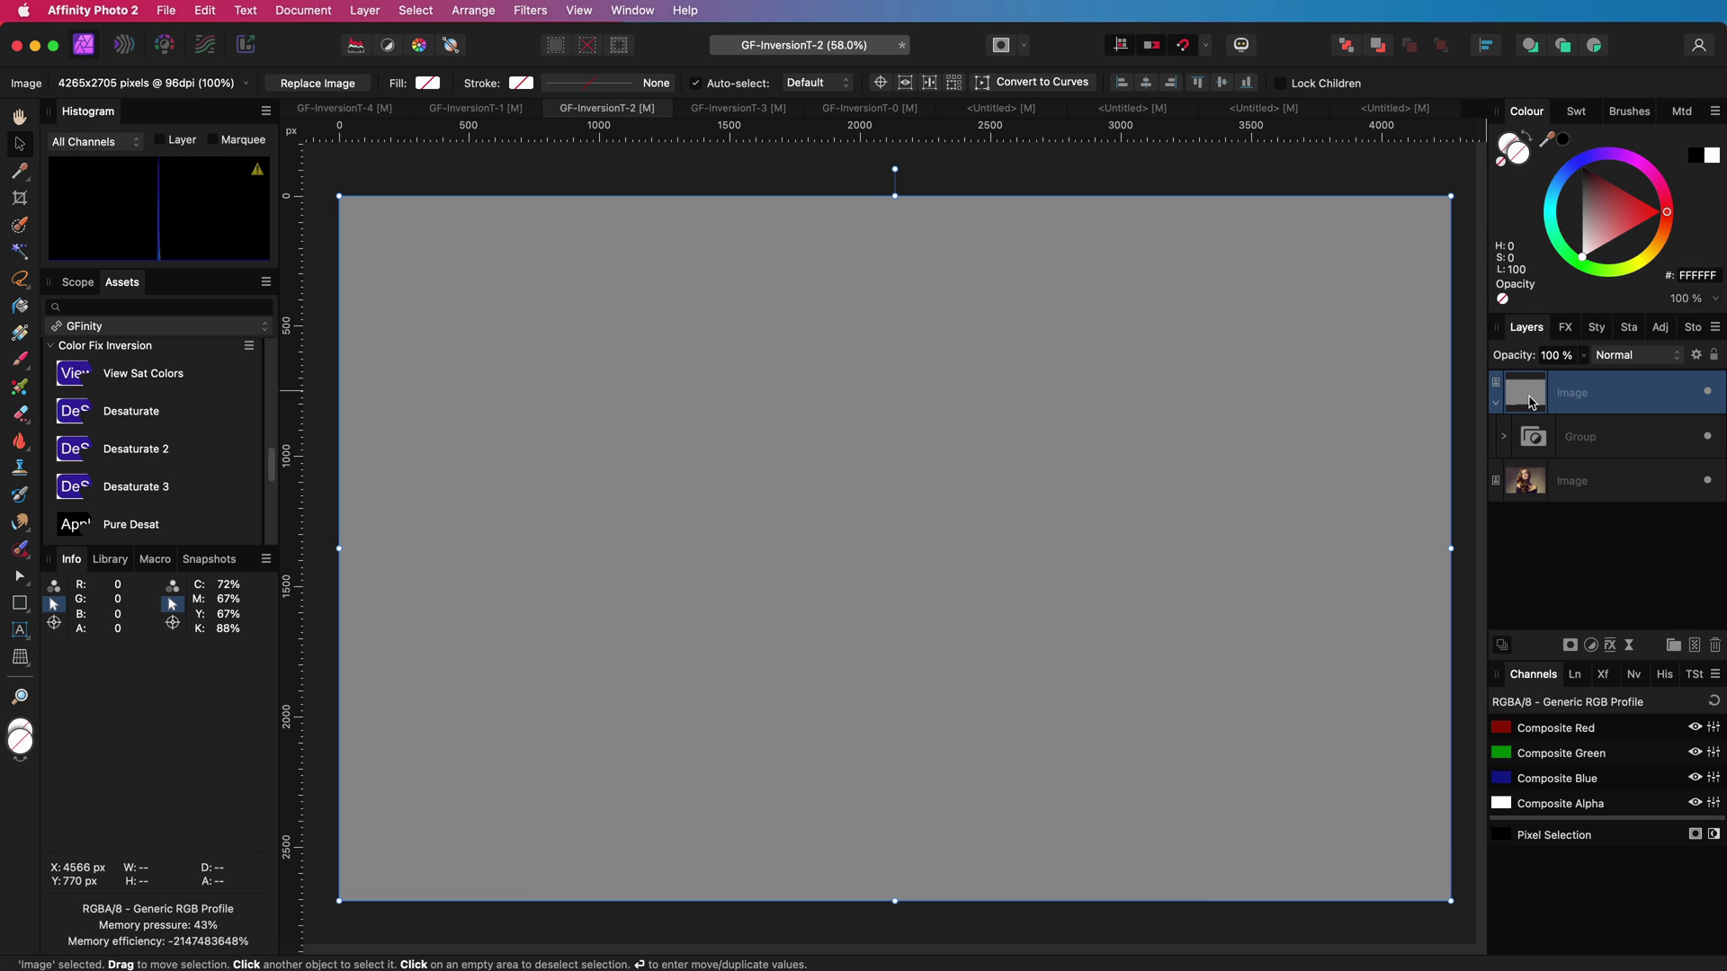
left_click(1615, 361)
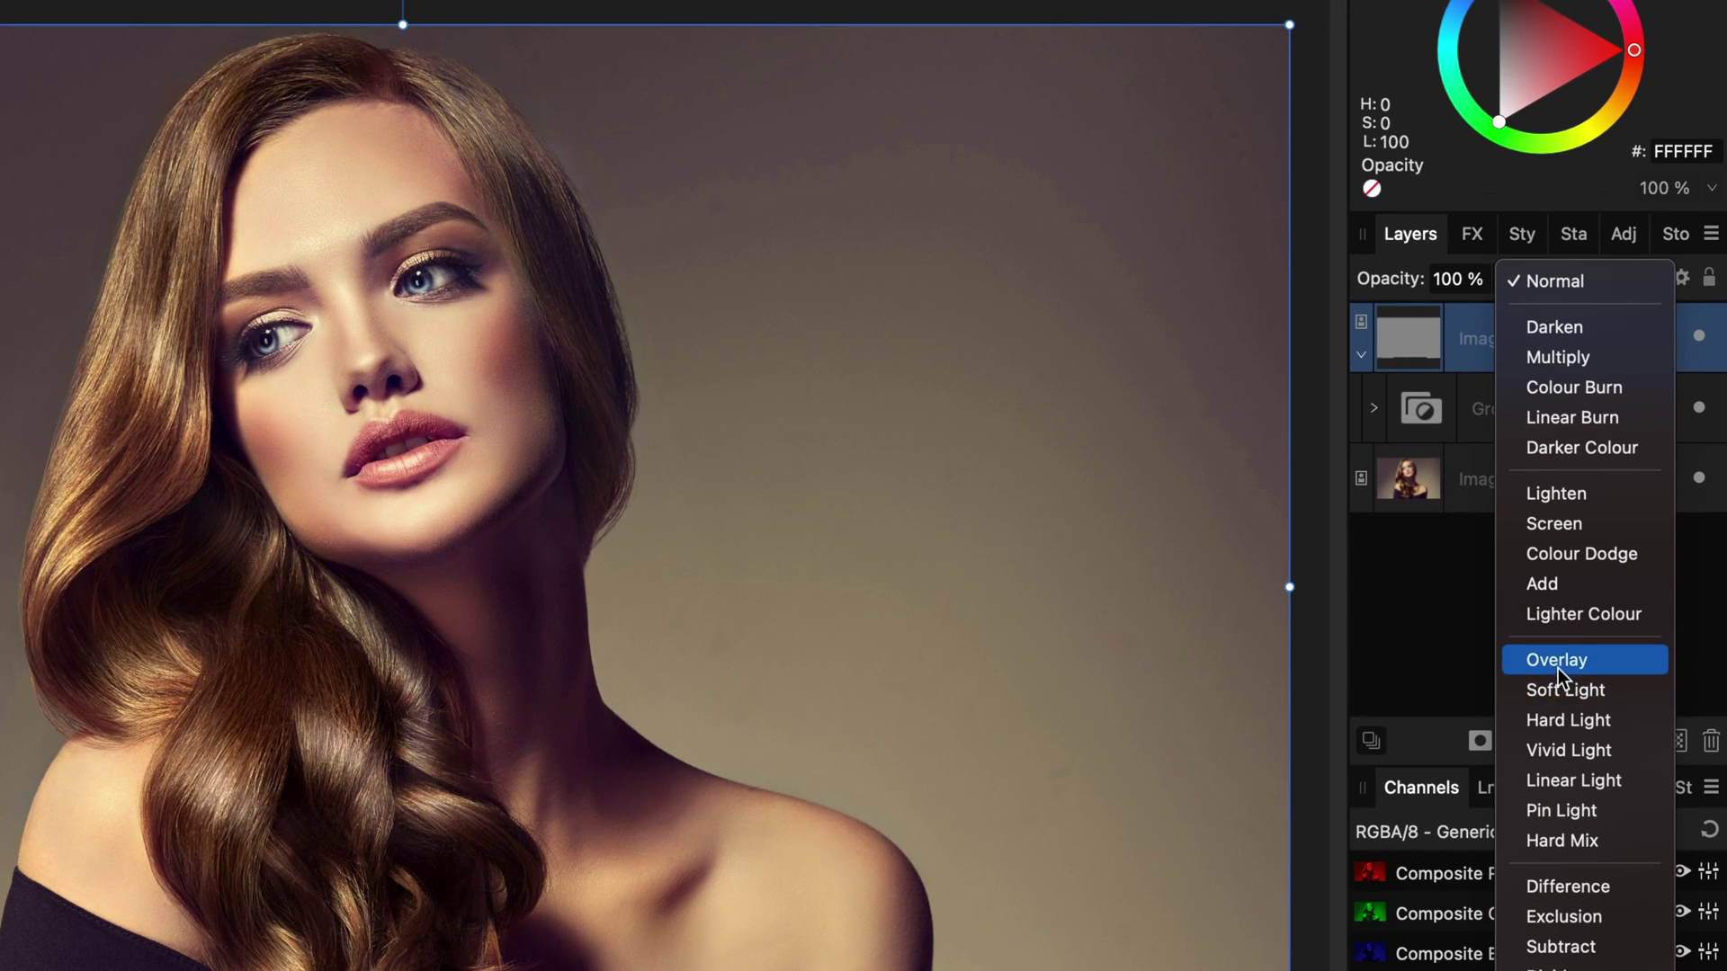
left_click(1555, 664)
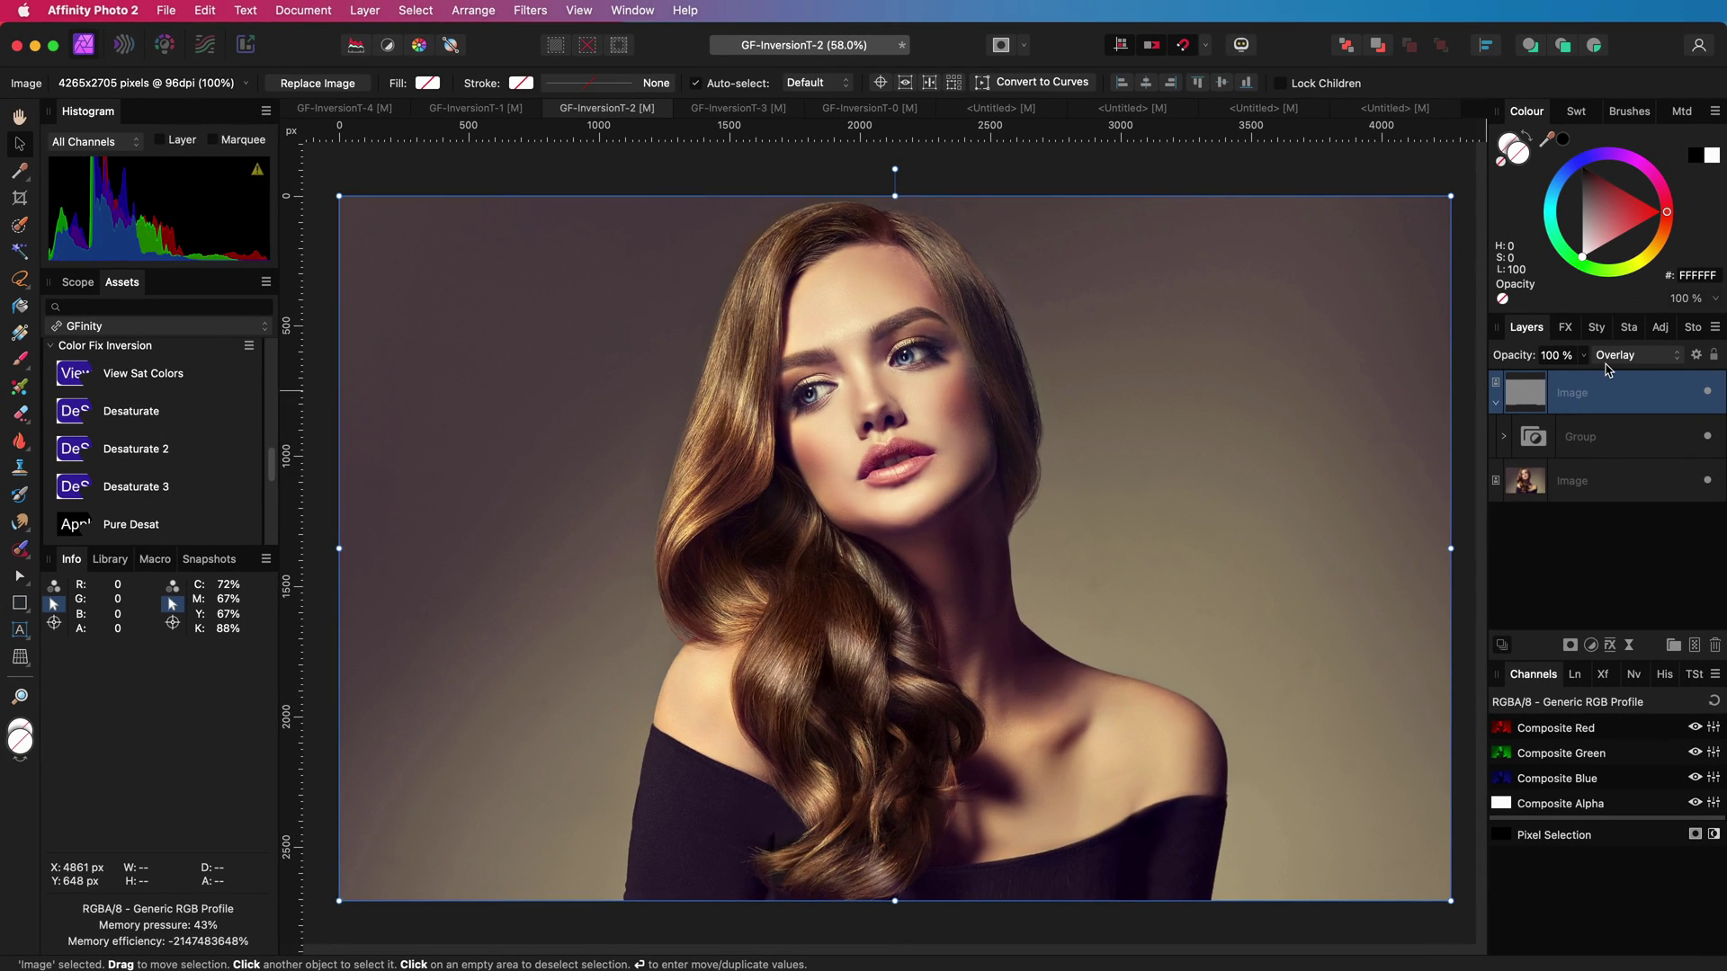
key("super+z")
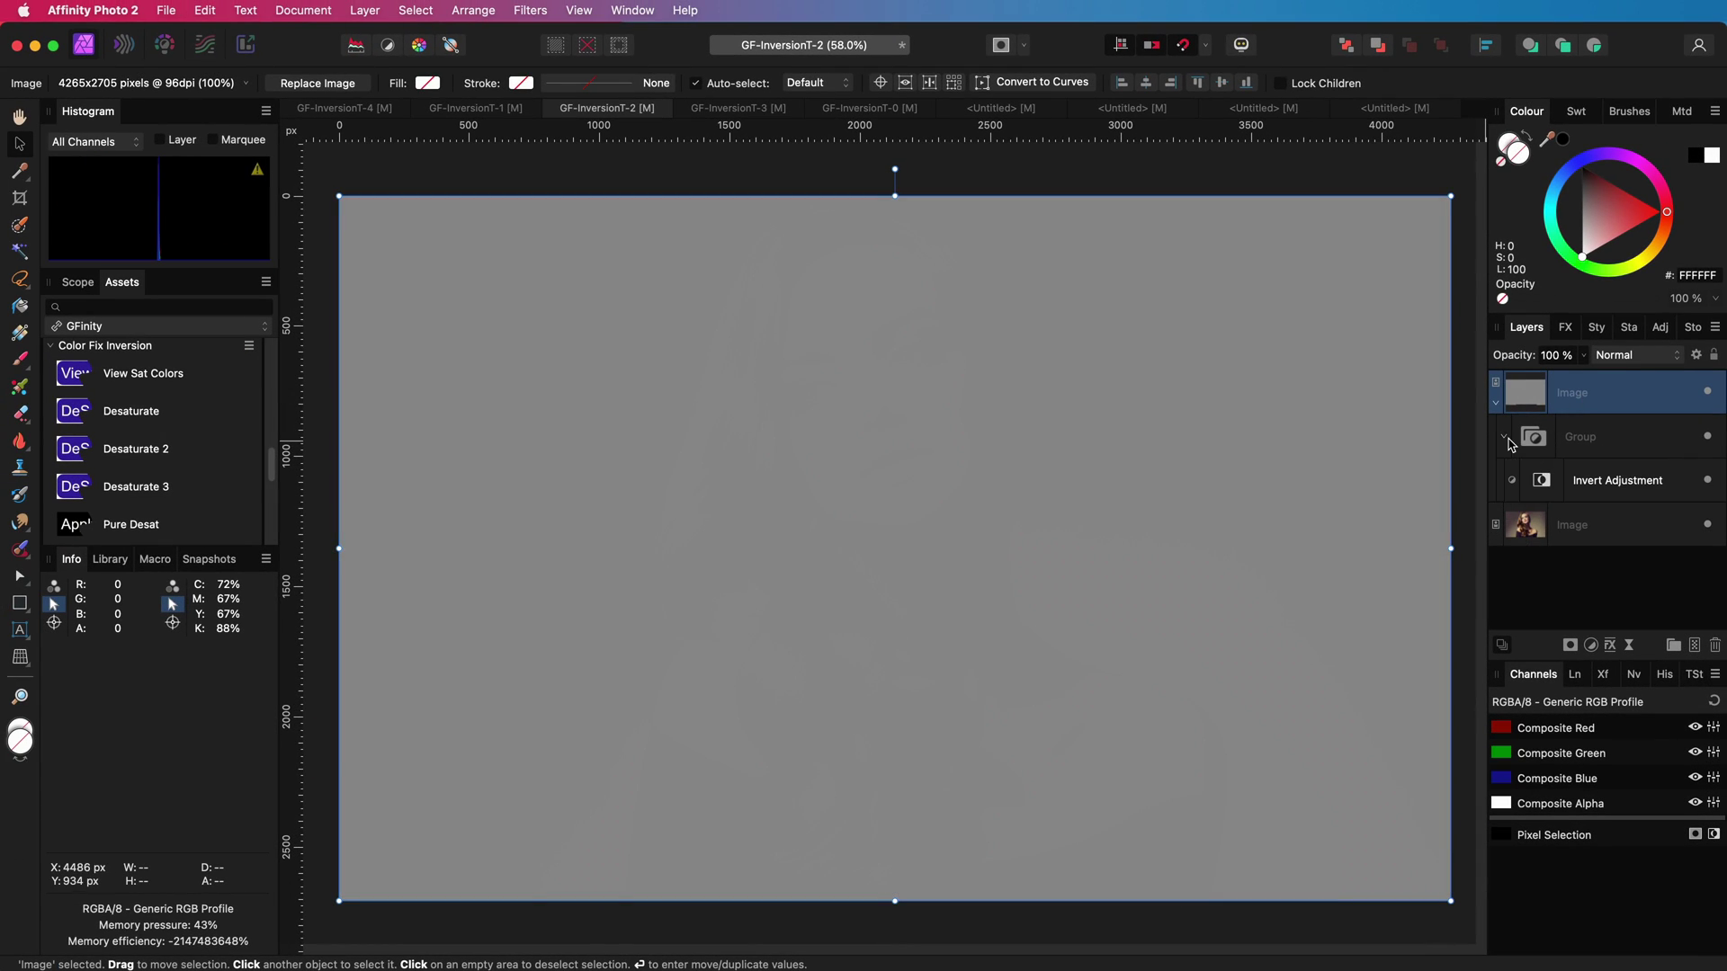
- Add an 11.1 px live Gaussian Blur above the Invert adjustment inside the group
left_click(1554, 483)
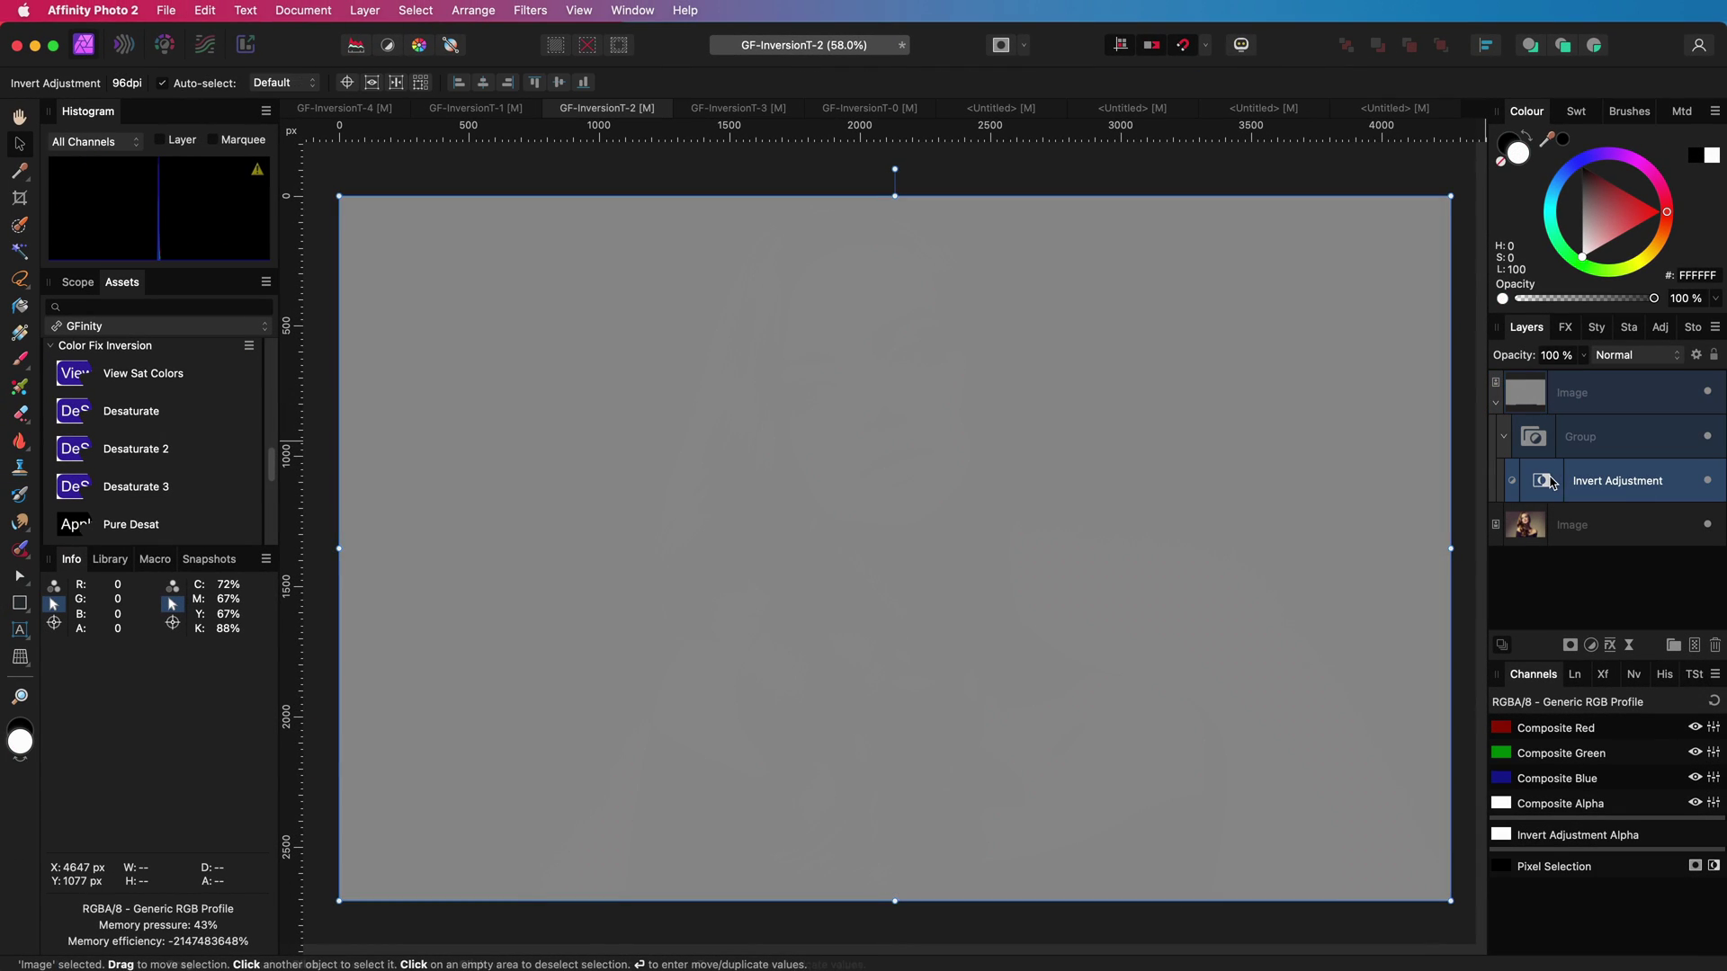
left_click(1629, 646)
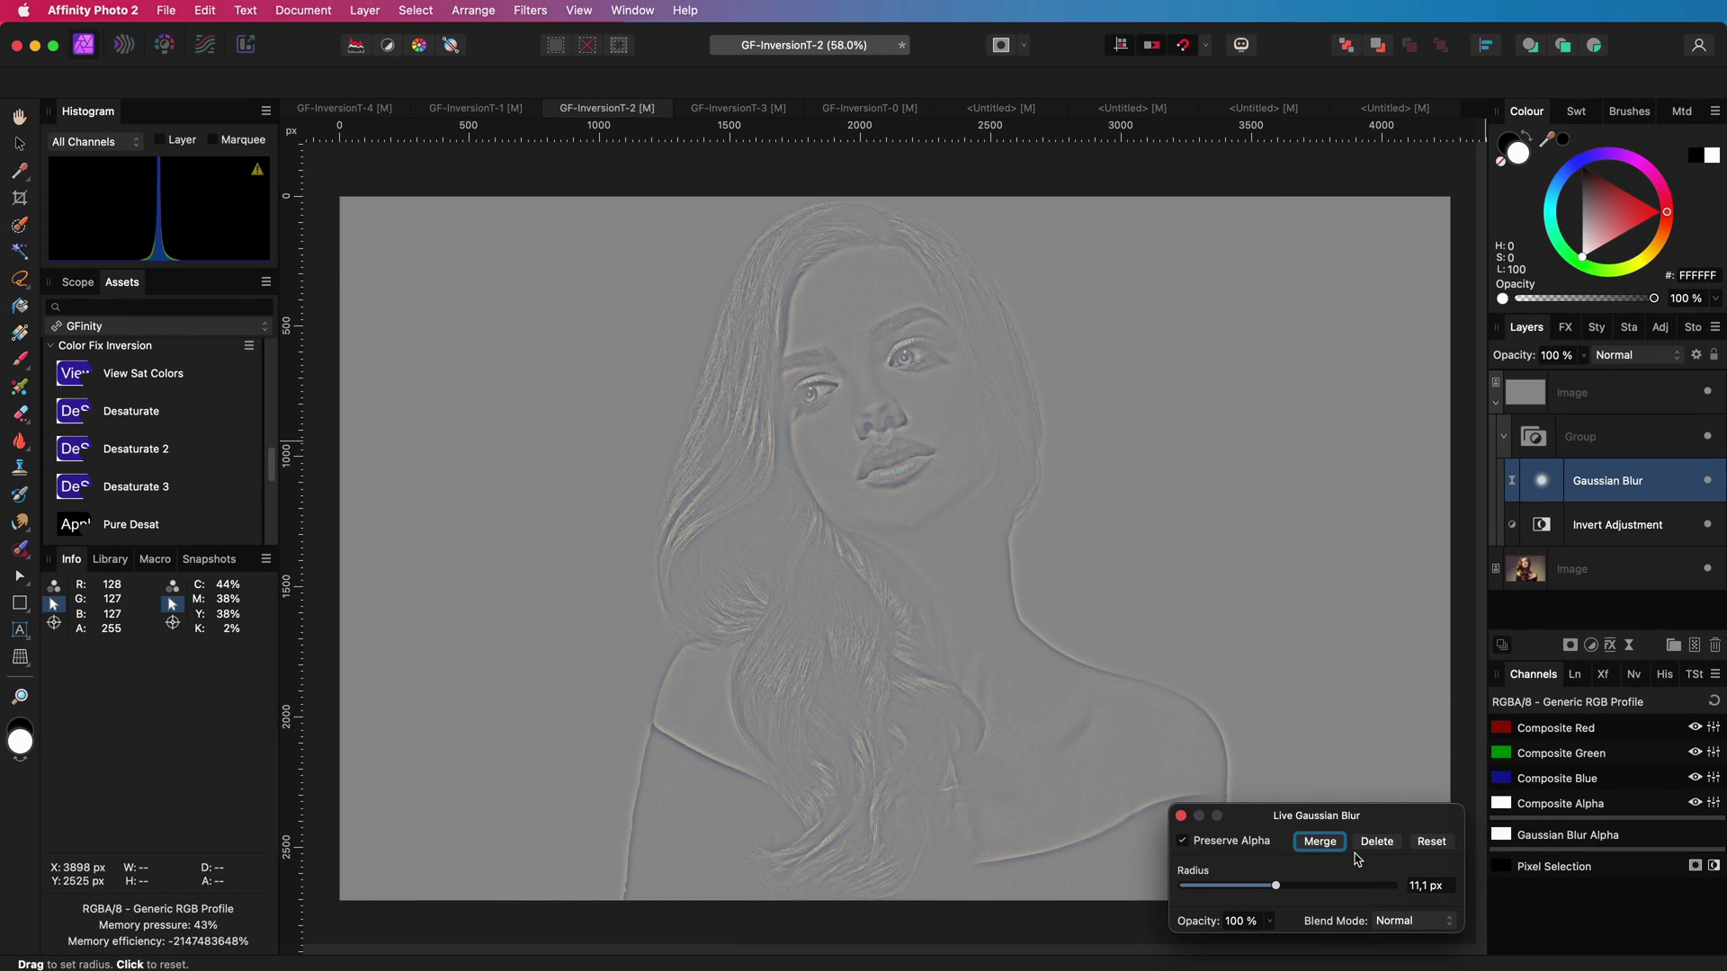
left_click(1181, 816)
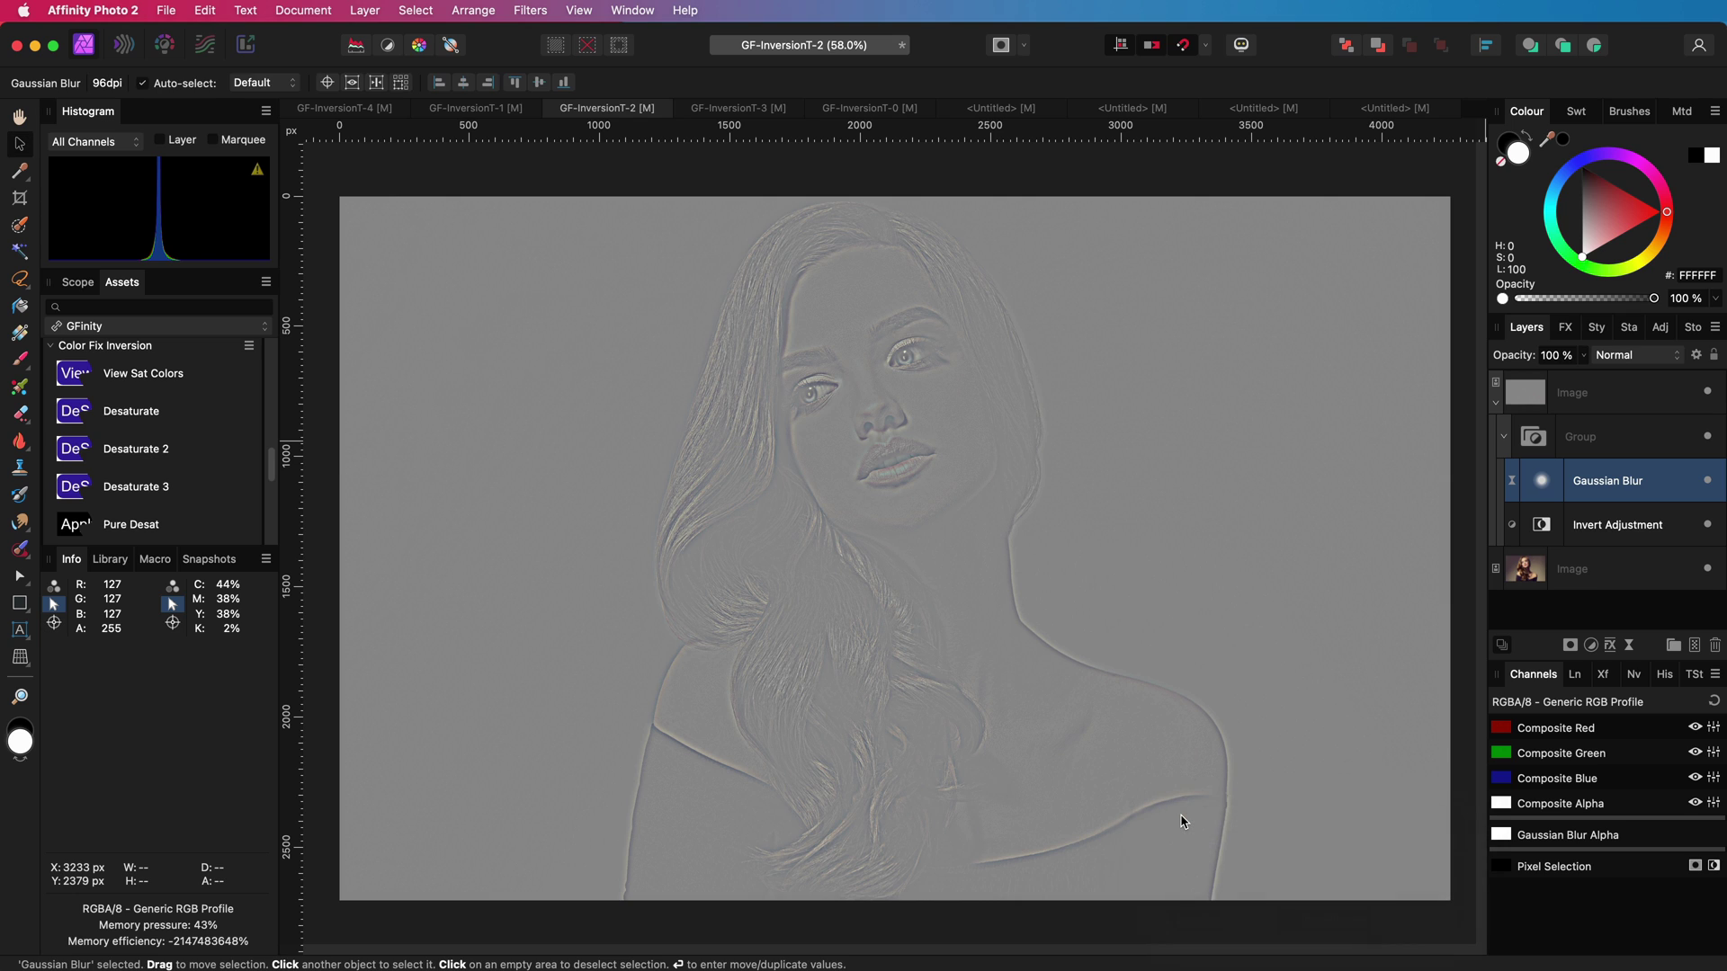
left_click(1551, 407)
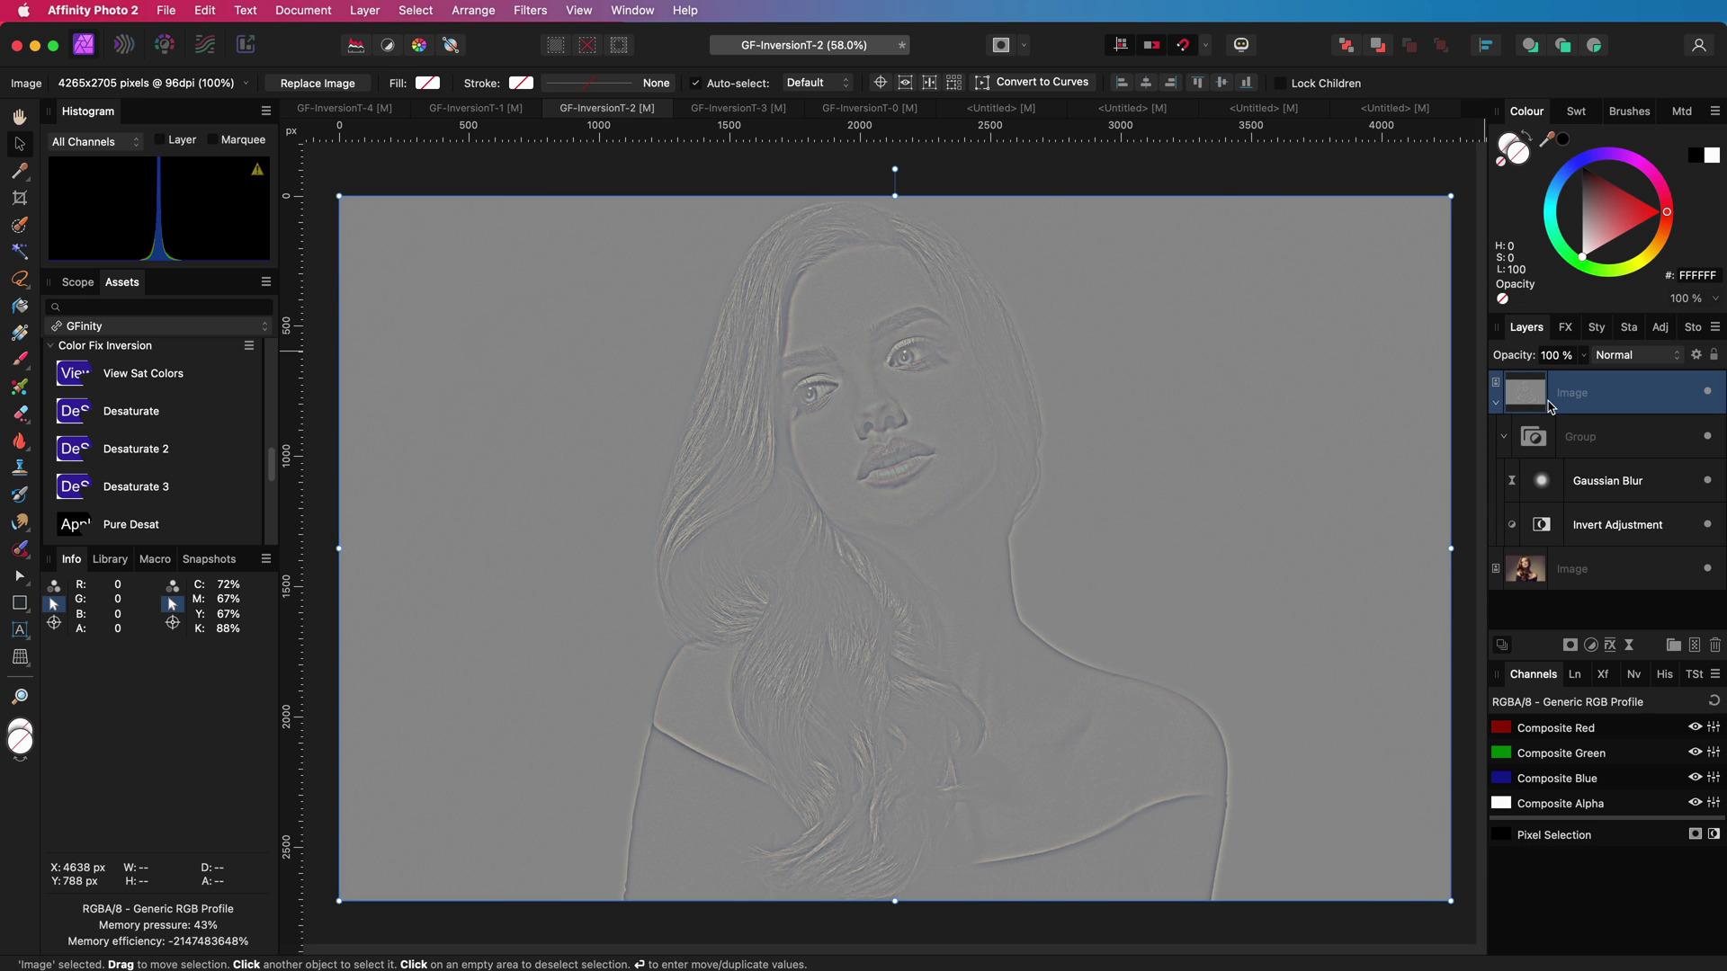
- Blend the top Image layer with Overlay and zoom in to inspect the sharpened face
left_click(1618, 360)
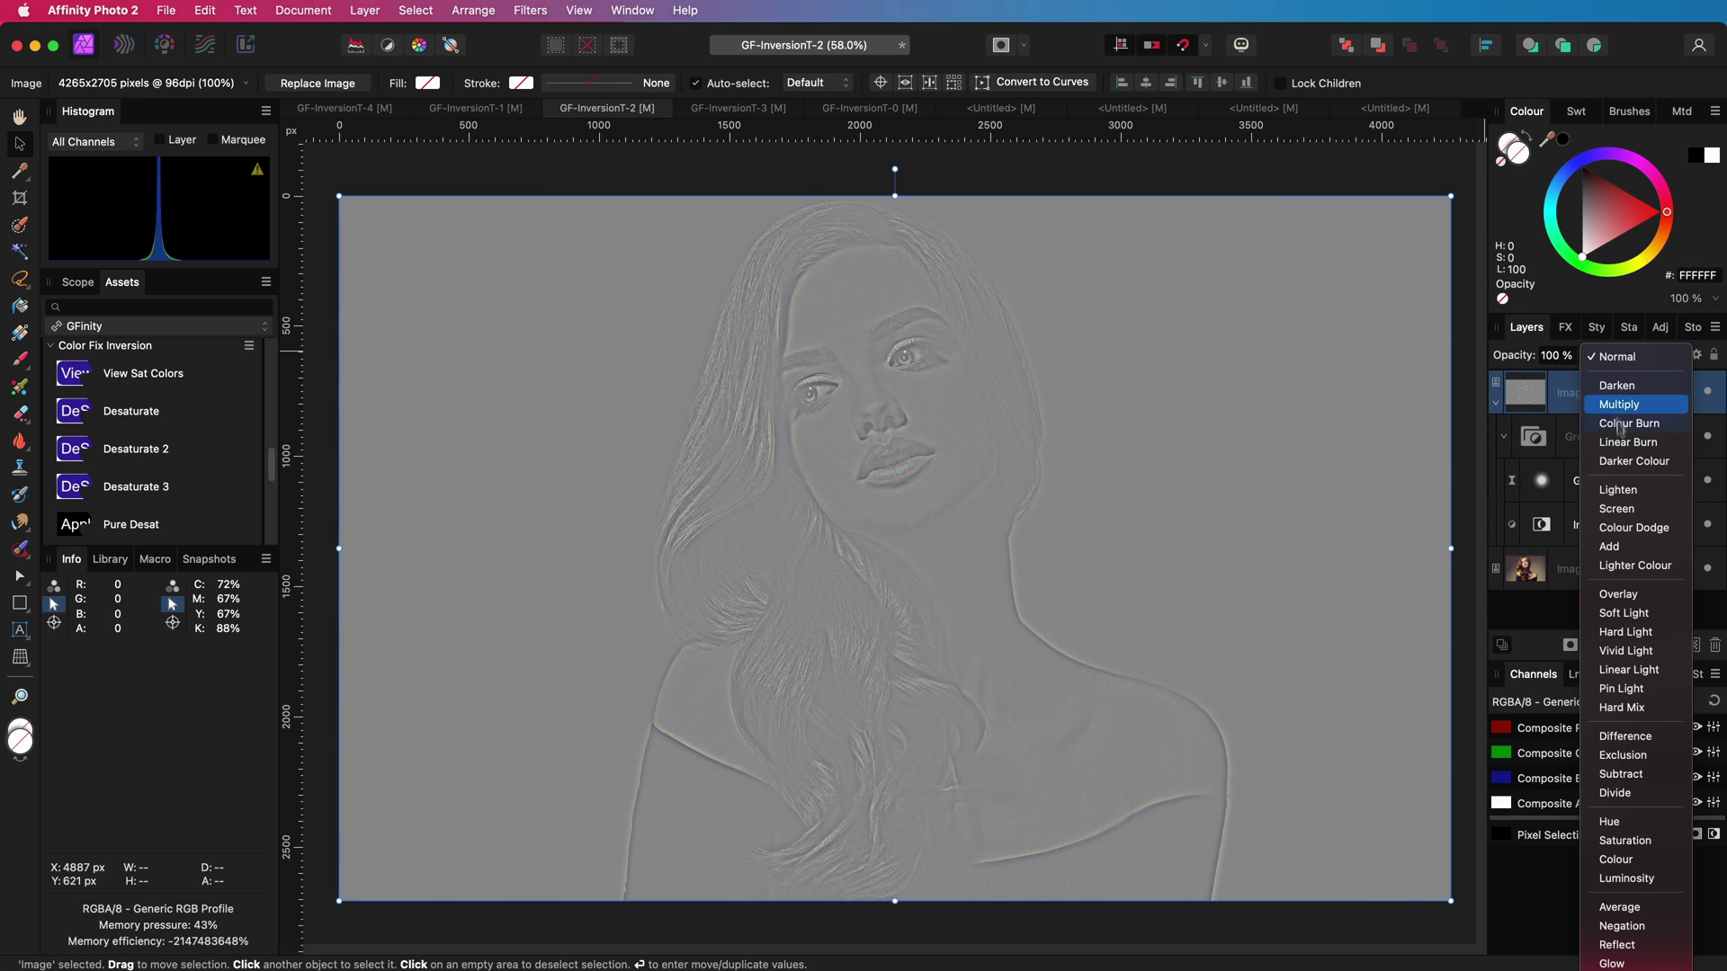
left_click(1638, 595)
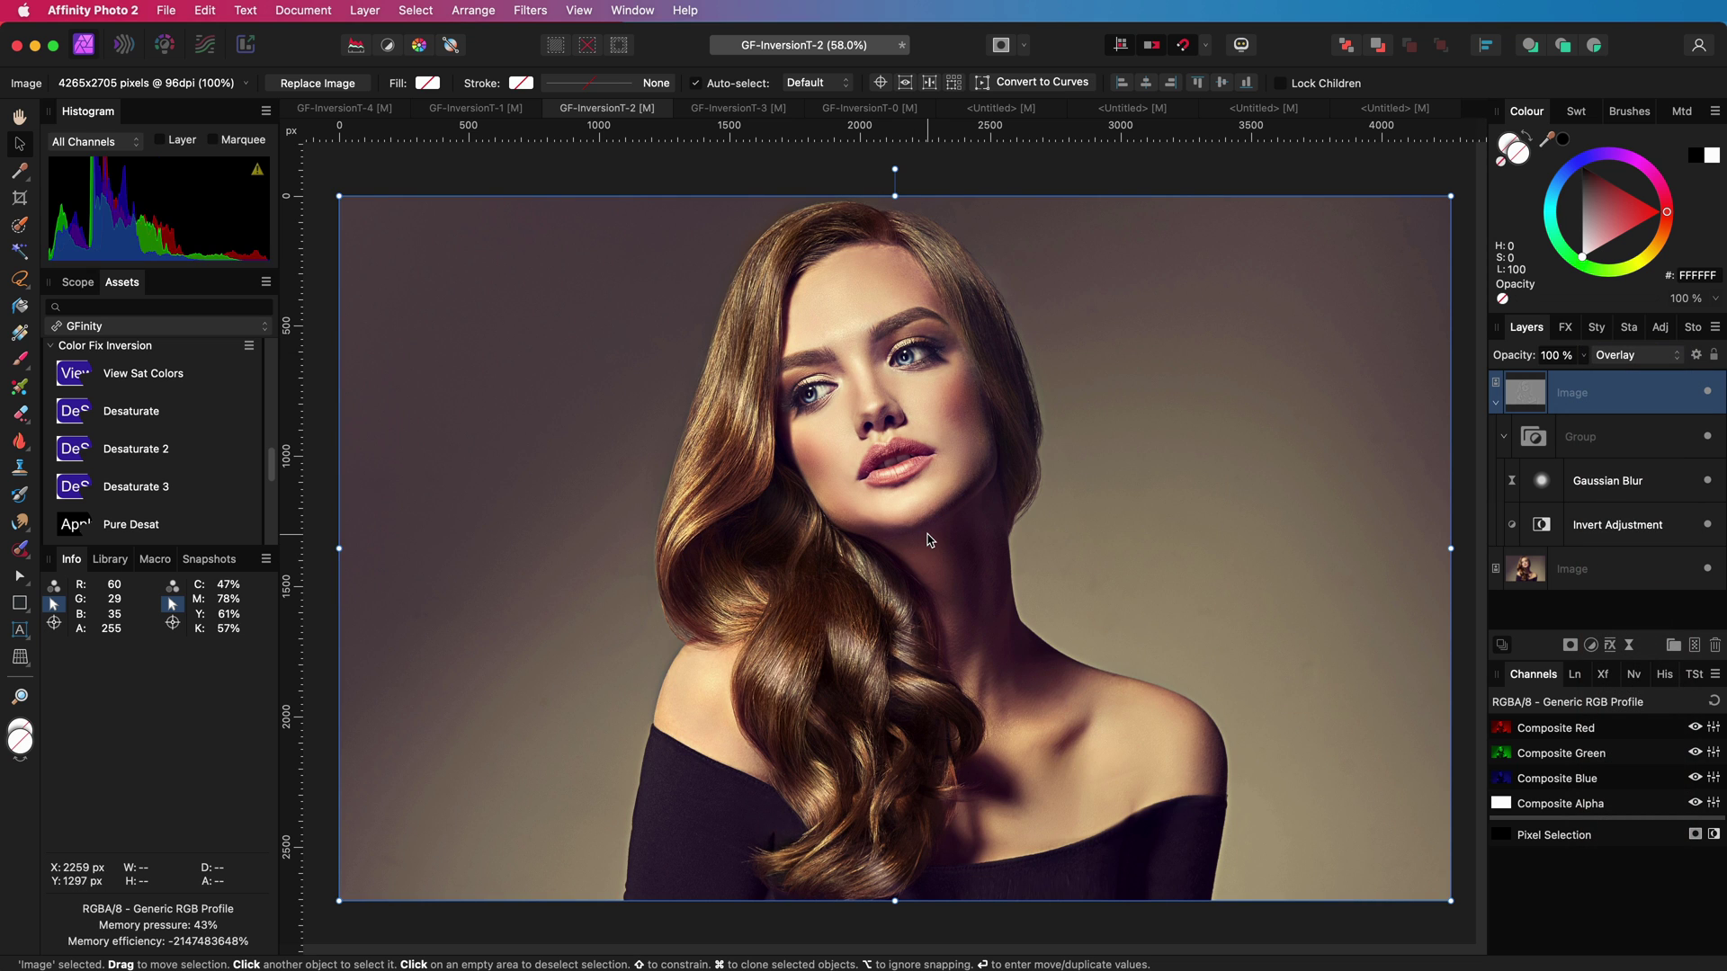
scroll(929, 540, "up", 5)
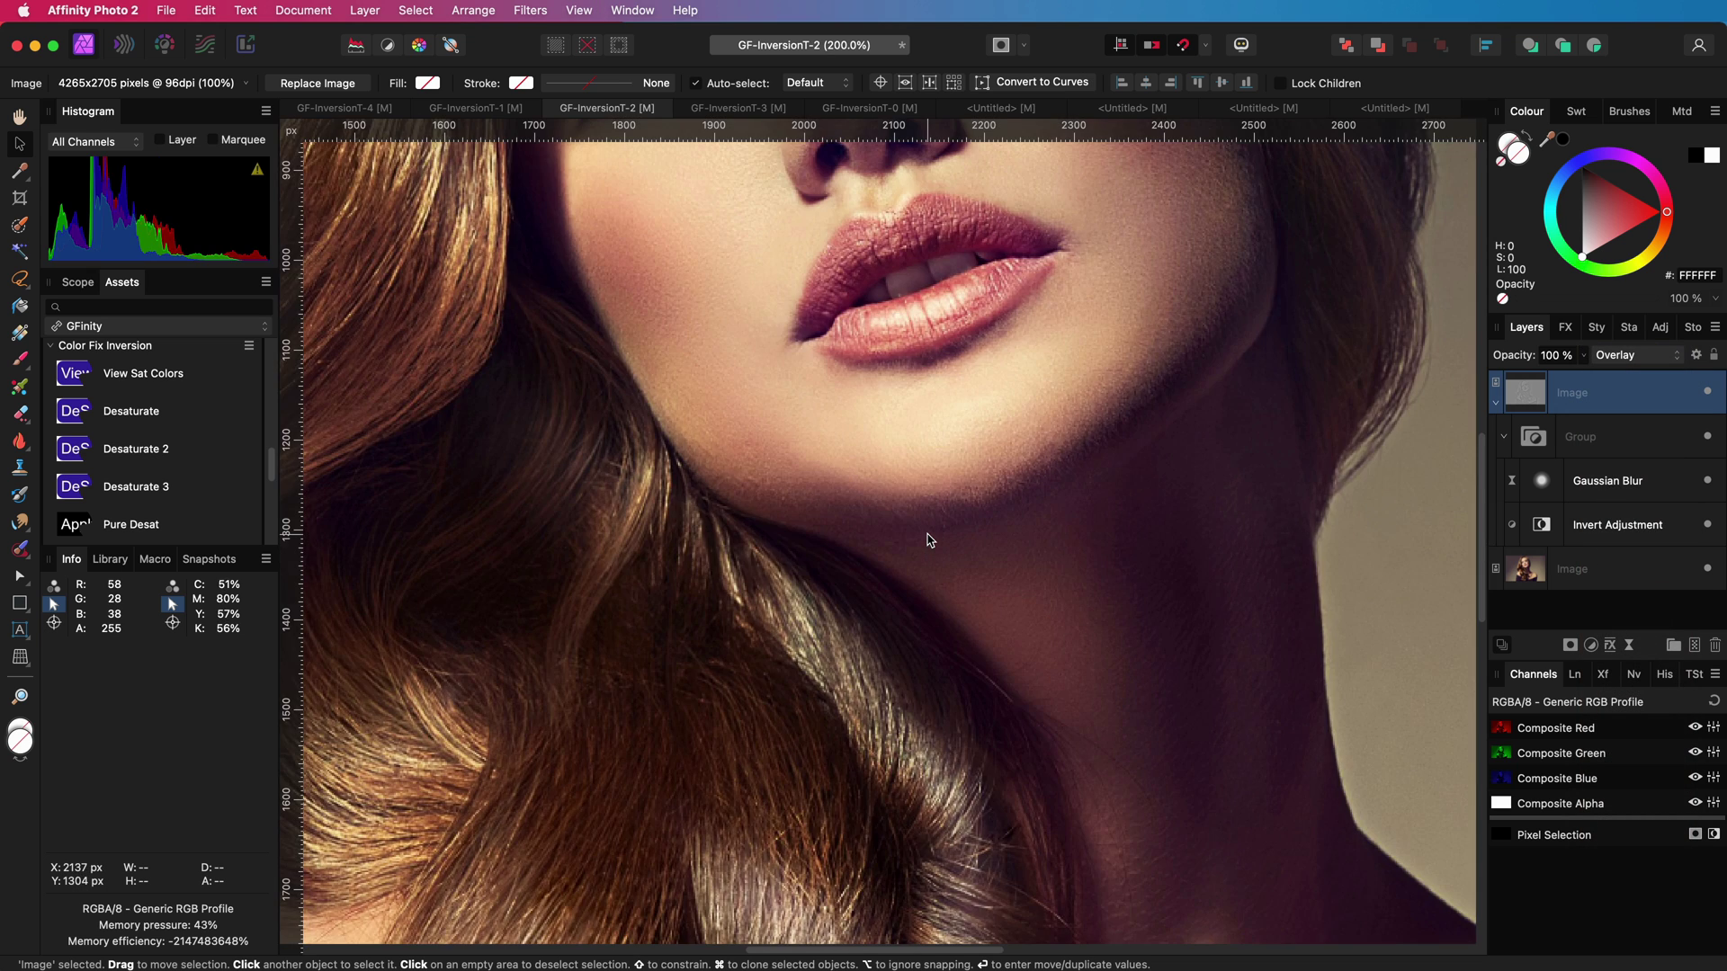
scroll(989, 630, "down", 2)
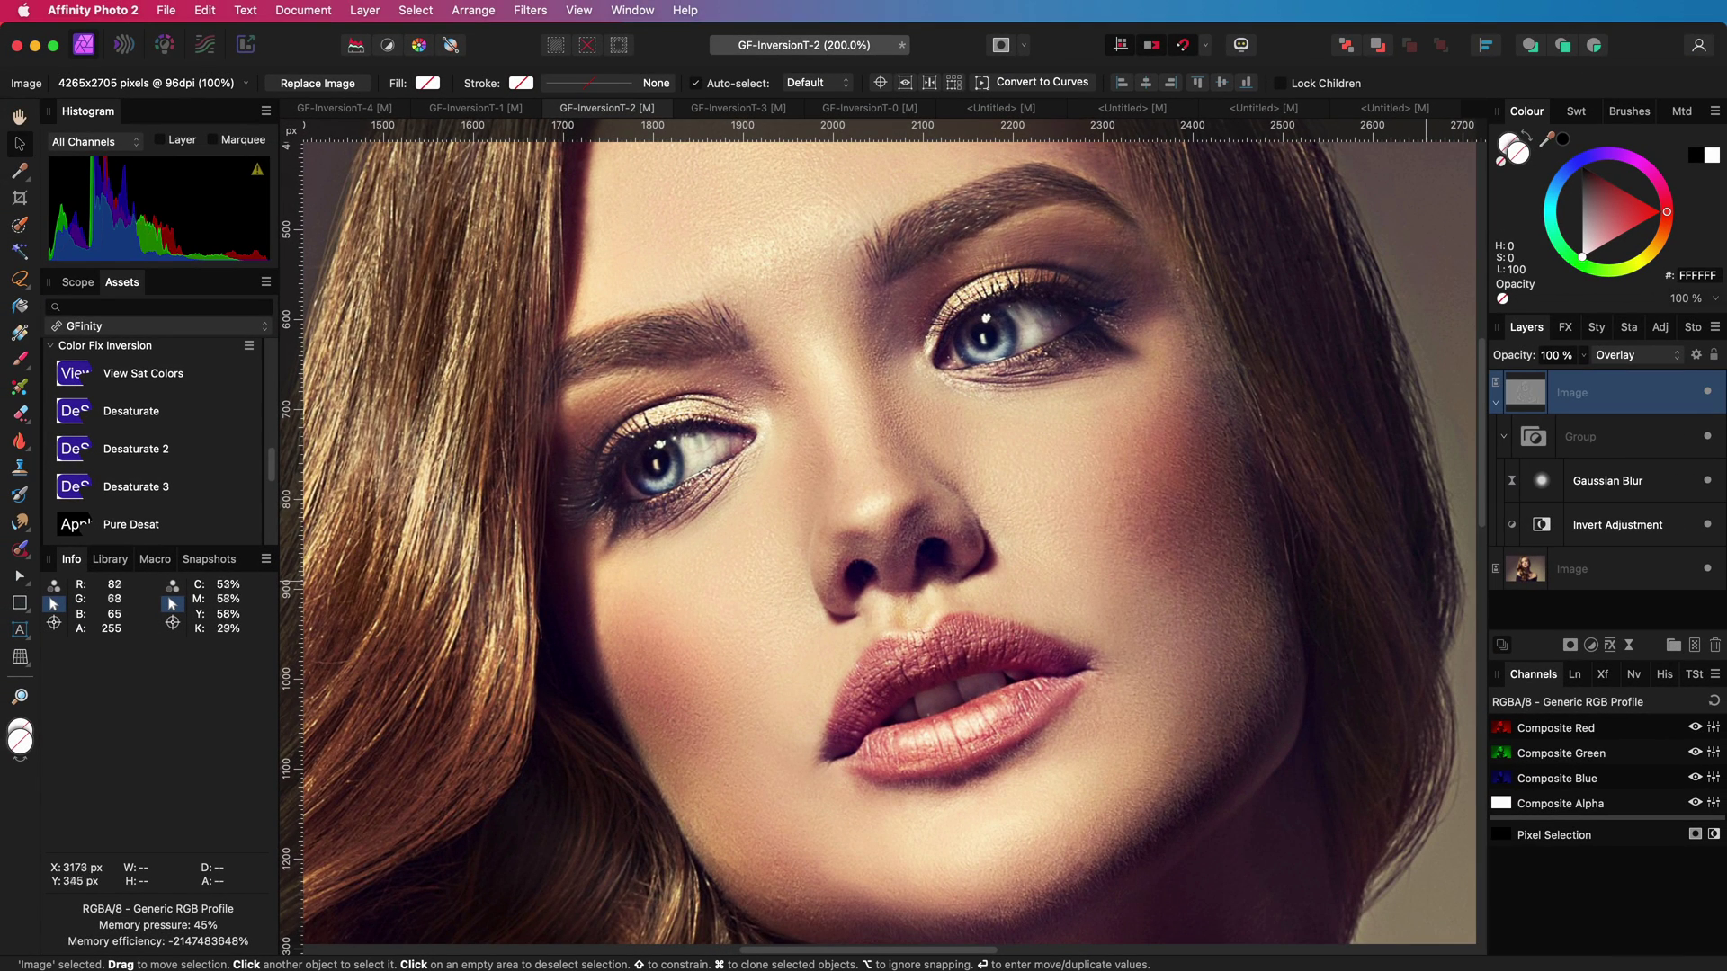
key("super+0")
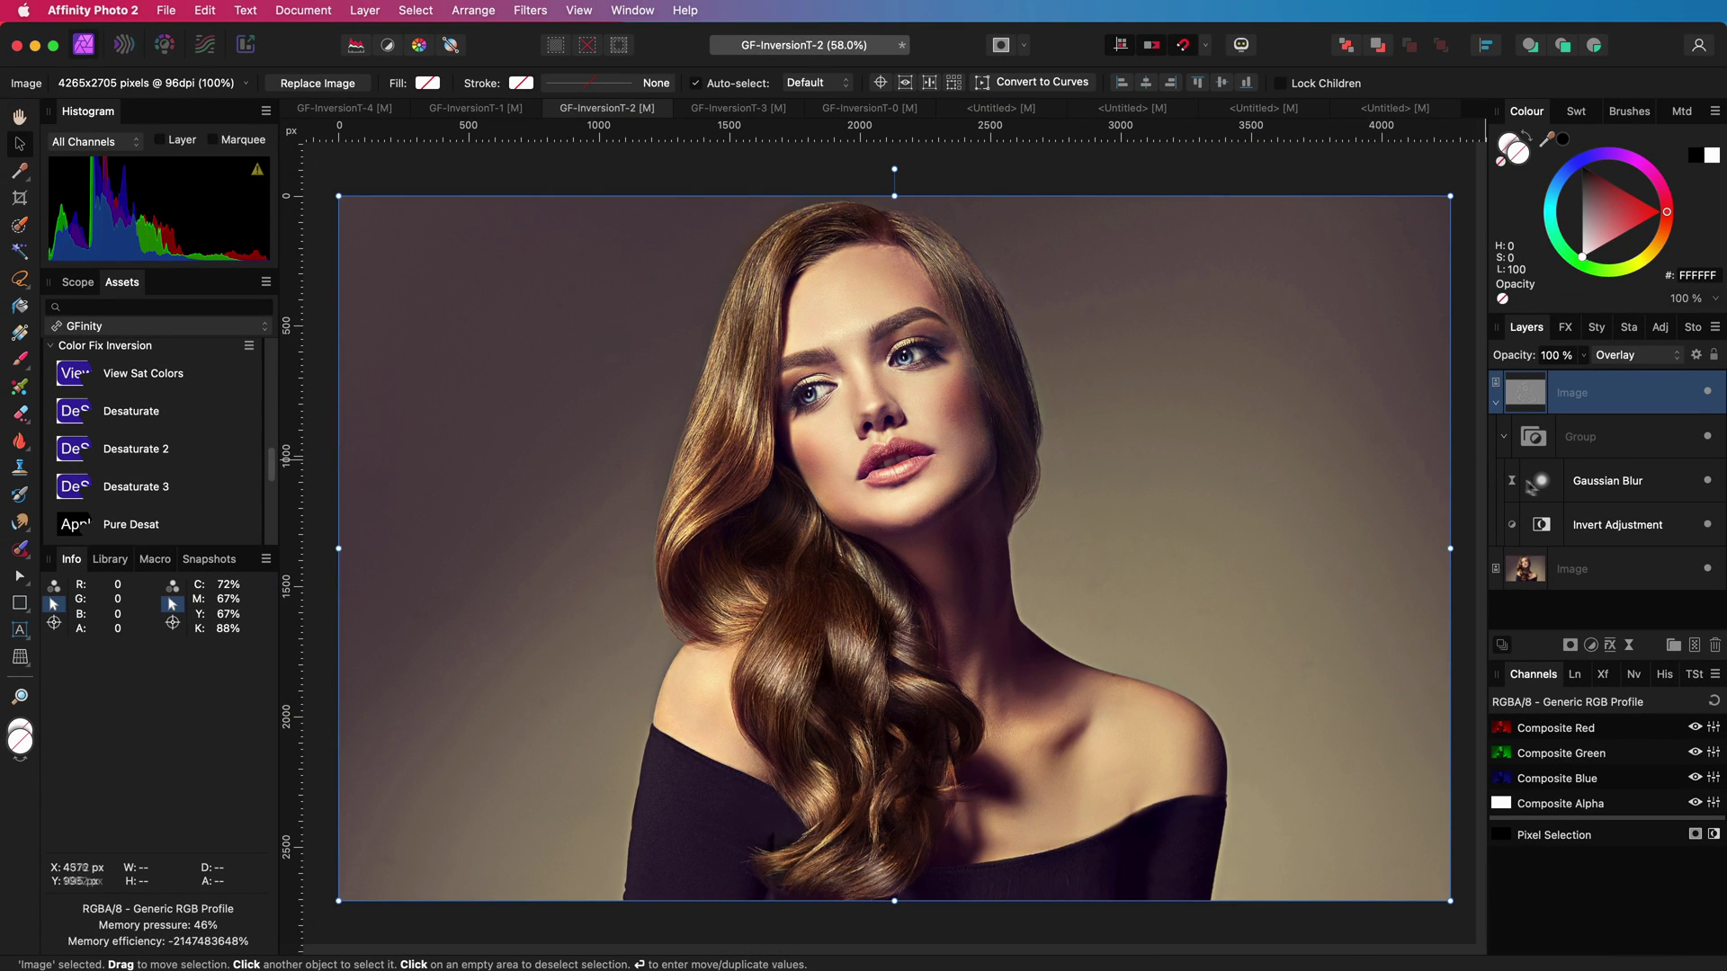
- Return the top layer to Normal blending and delete the Gaussian Blur layer
left_click(1612, 356)
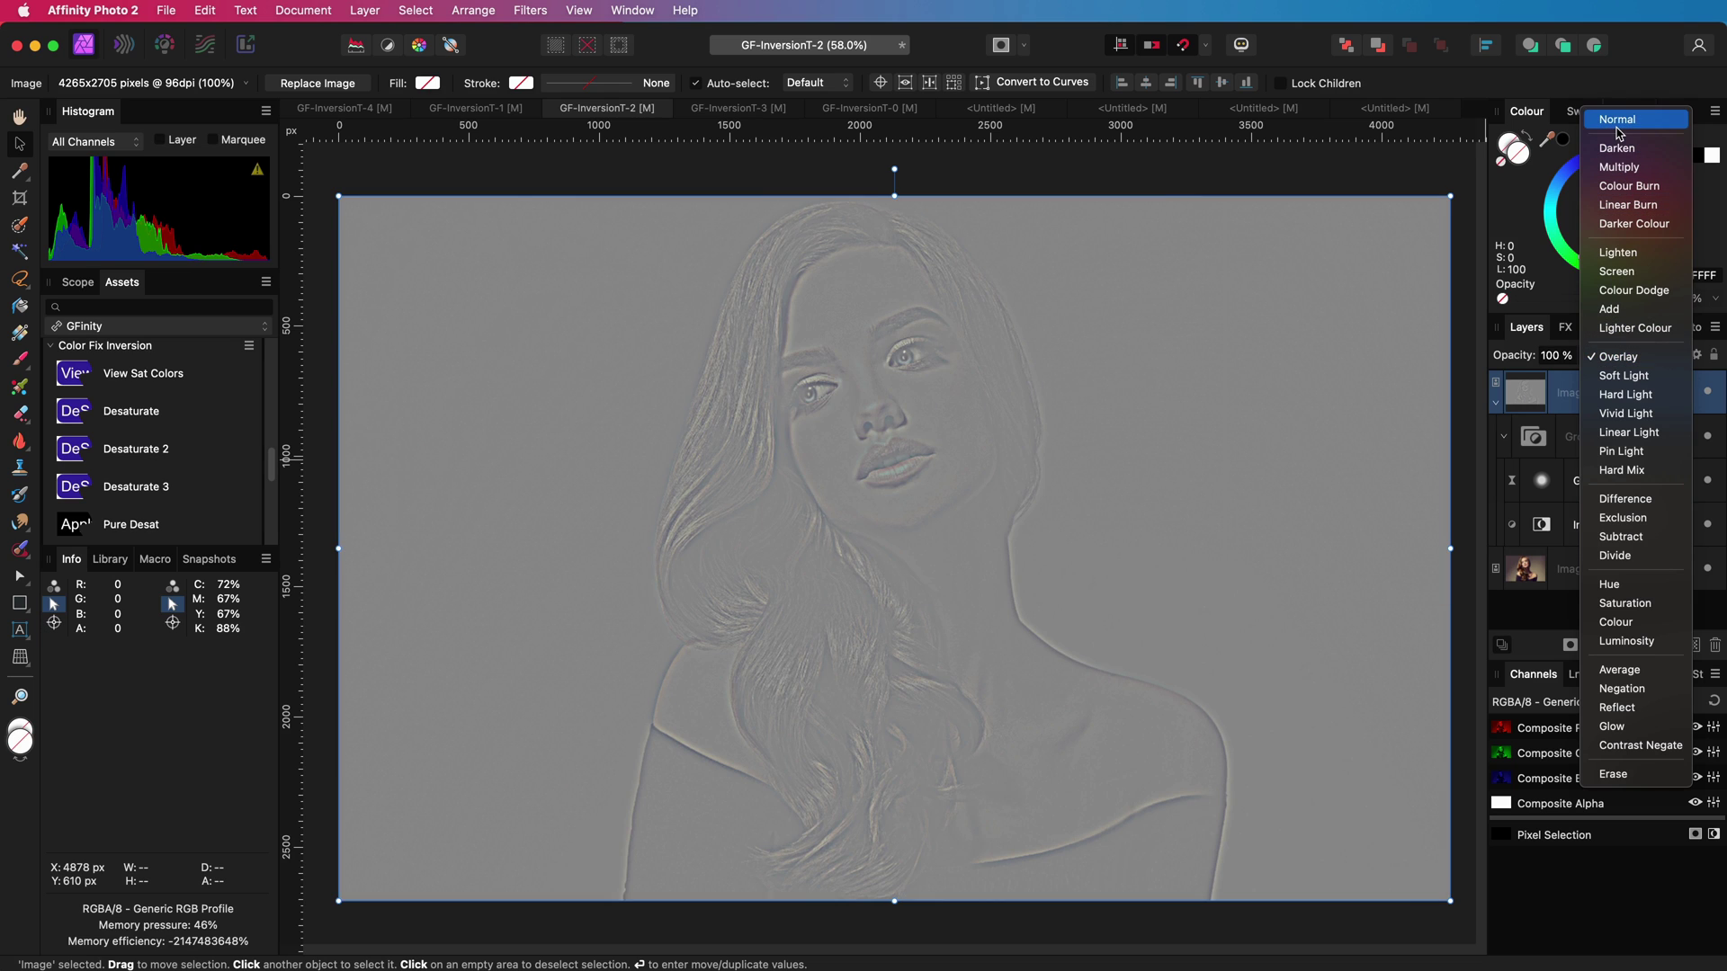
left_click(1617, 119)
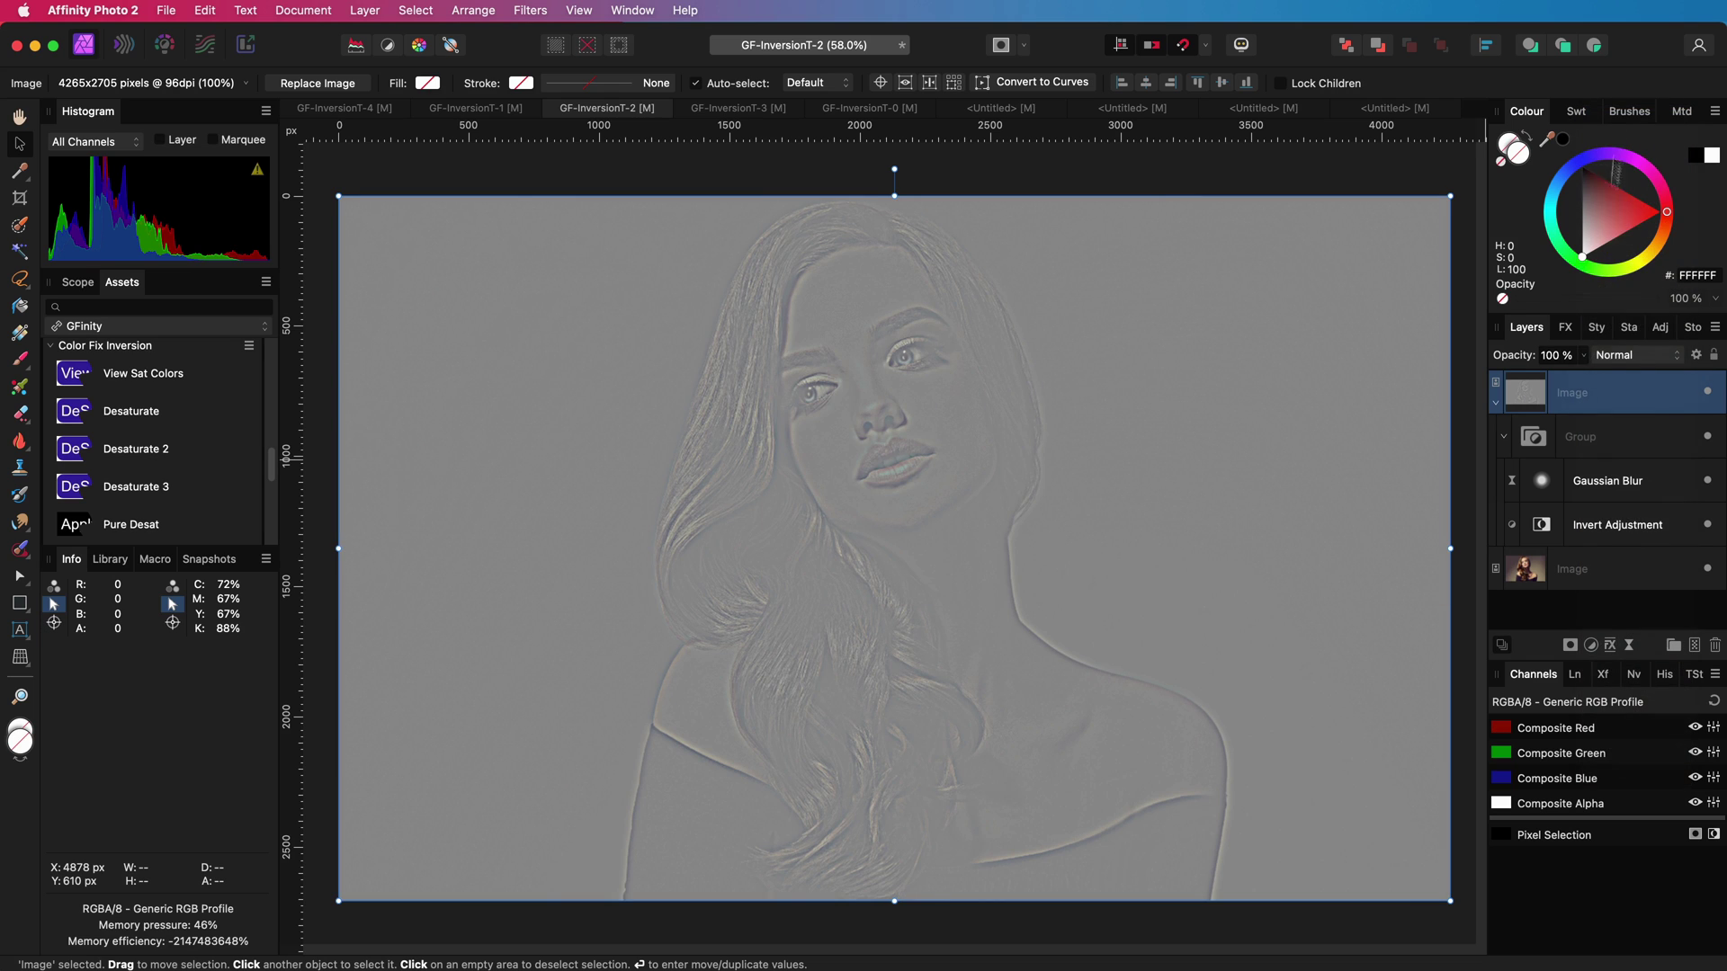
left_click(1595, 477)
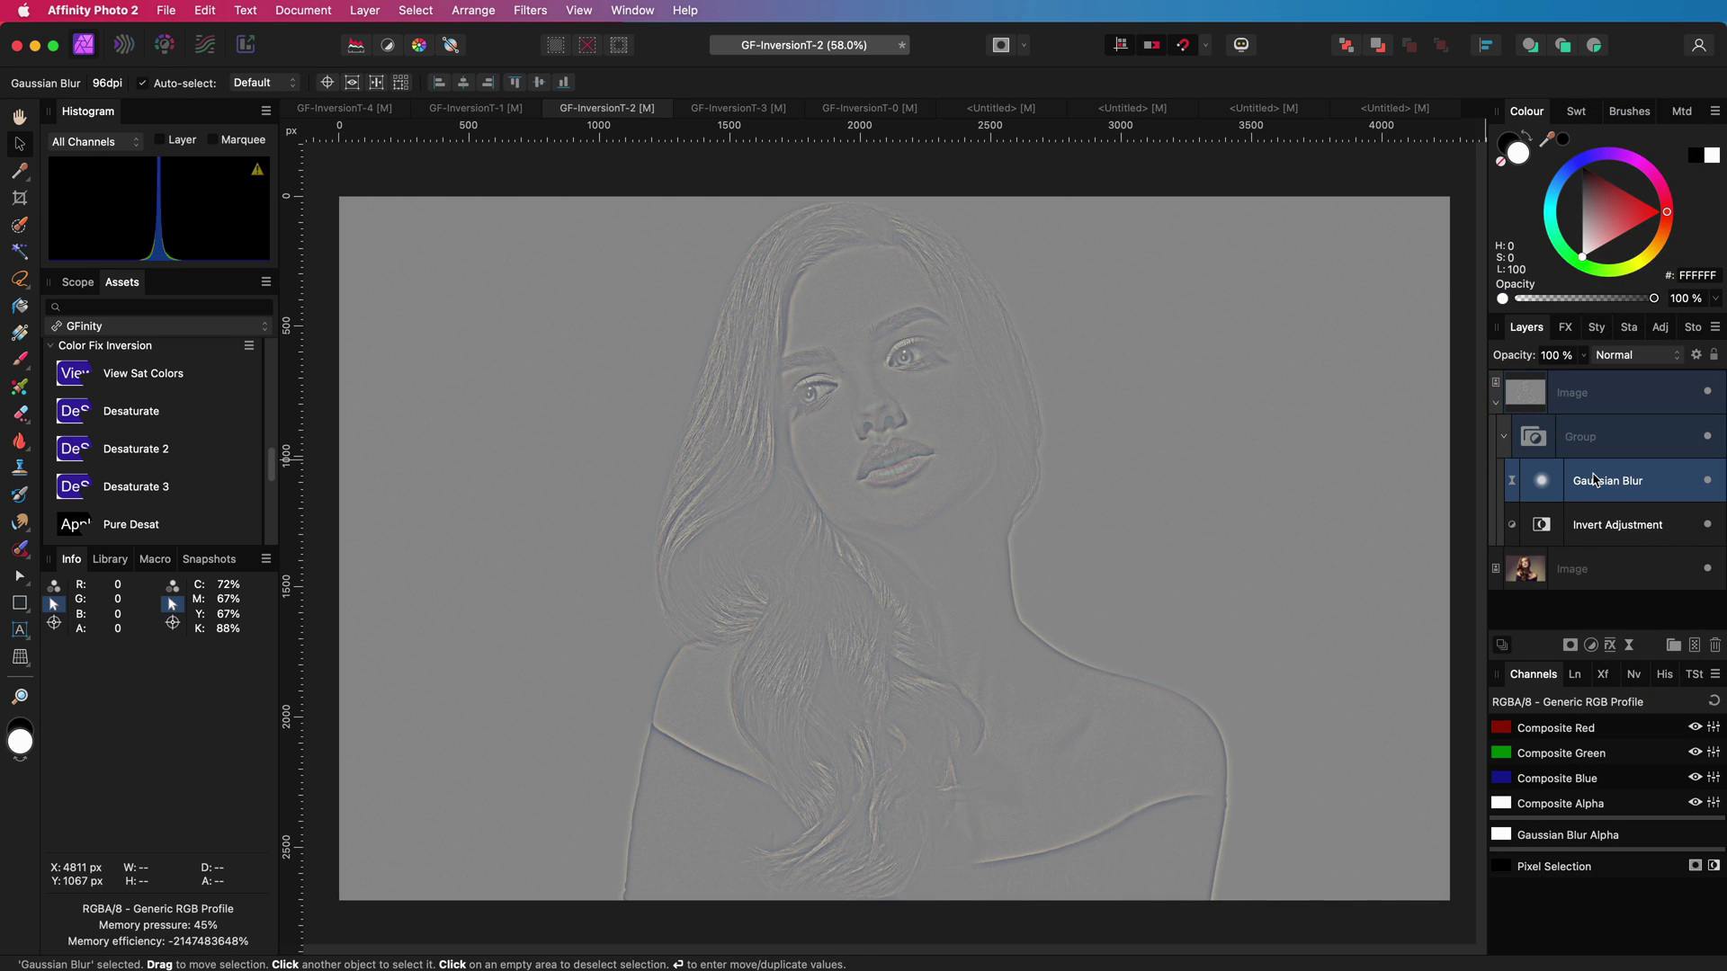
key("Delete")
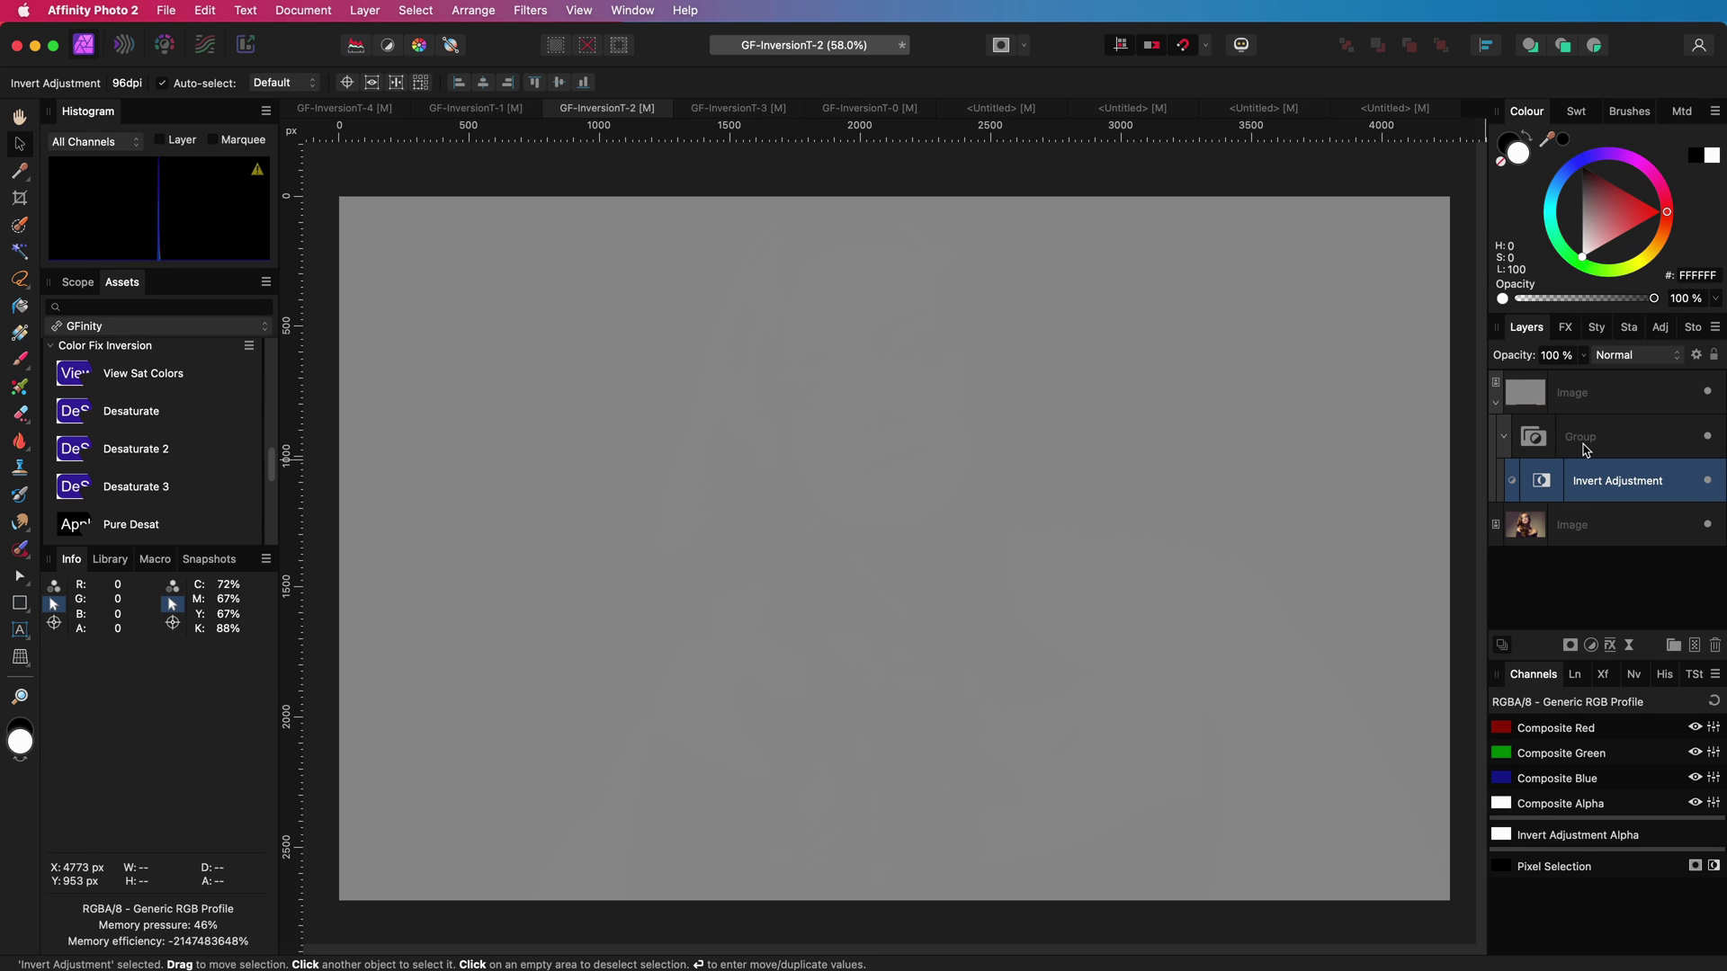
- Set the Invert group to Colour blending, turning the portrait black and white
left_click(1585, 450)
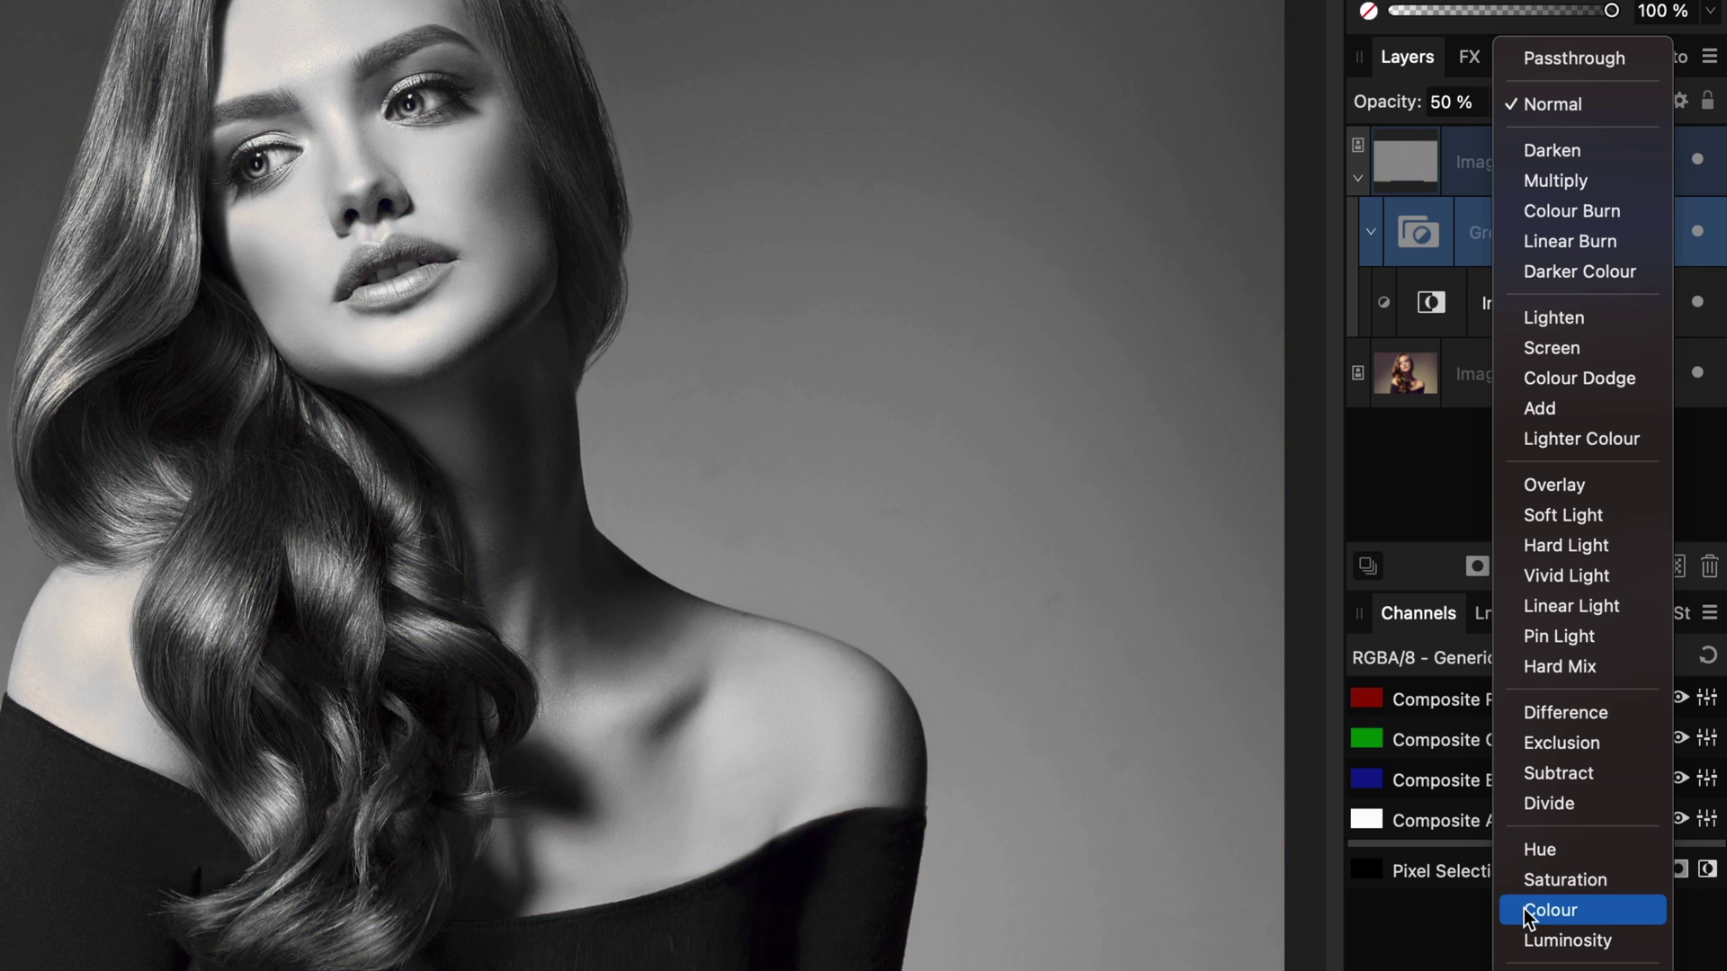
left_click(1524, 909)
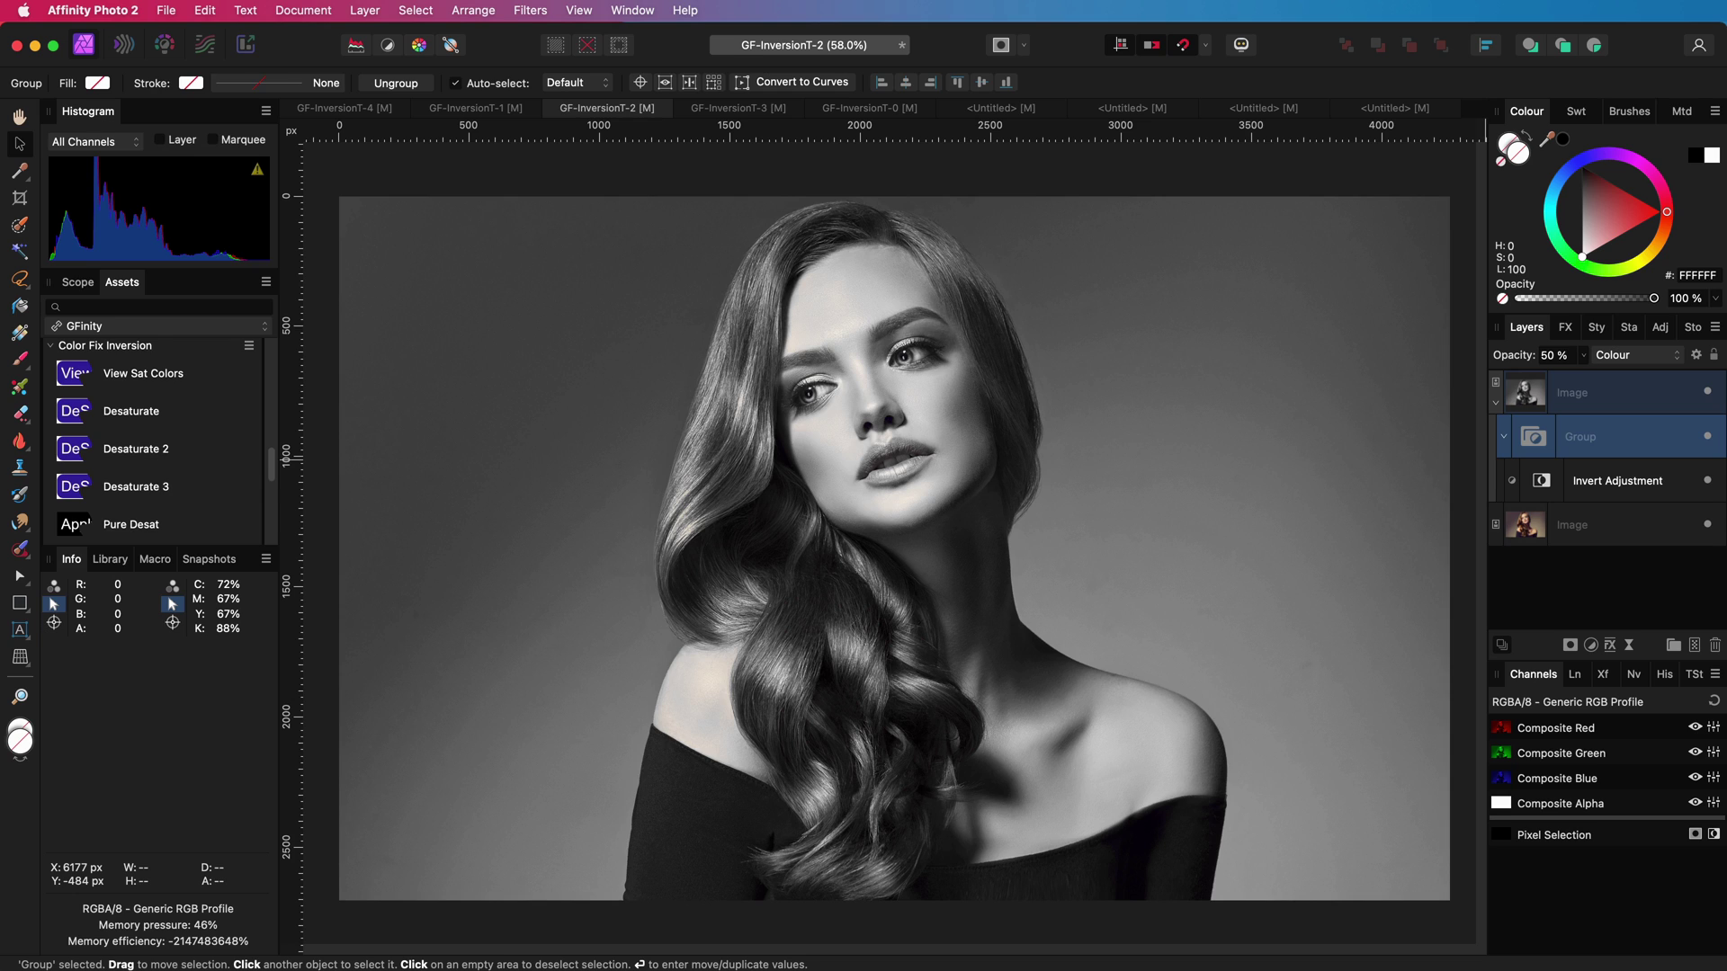
scroll(153, 432, "down", 2)
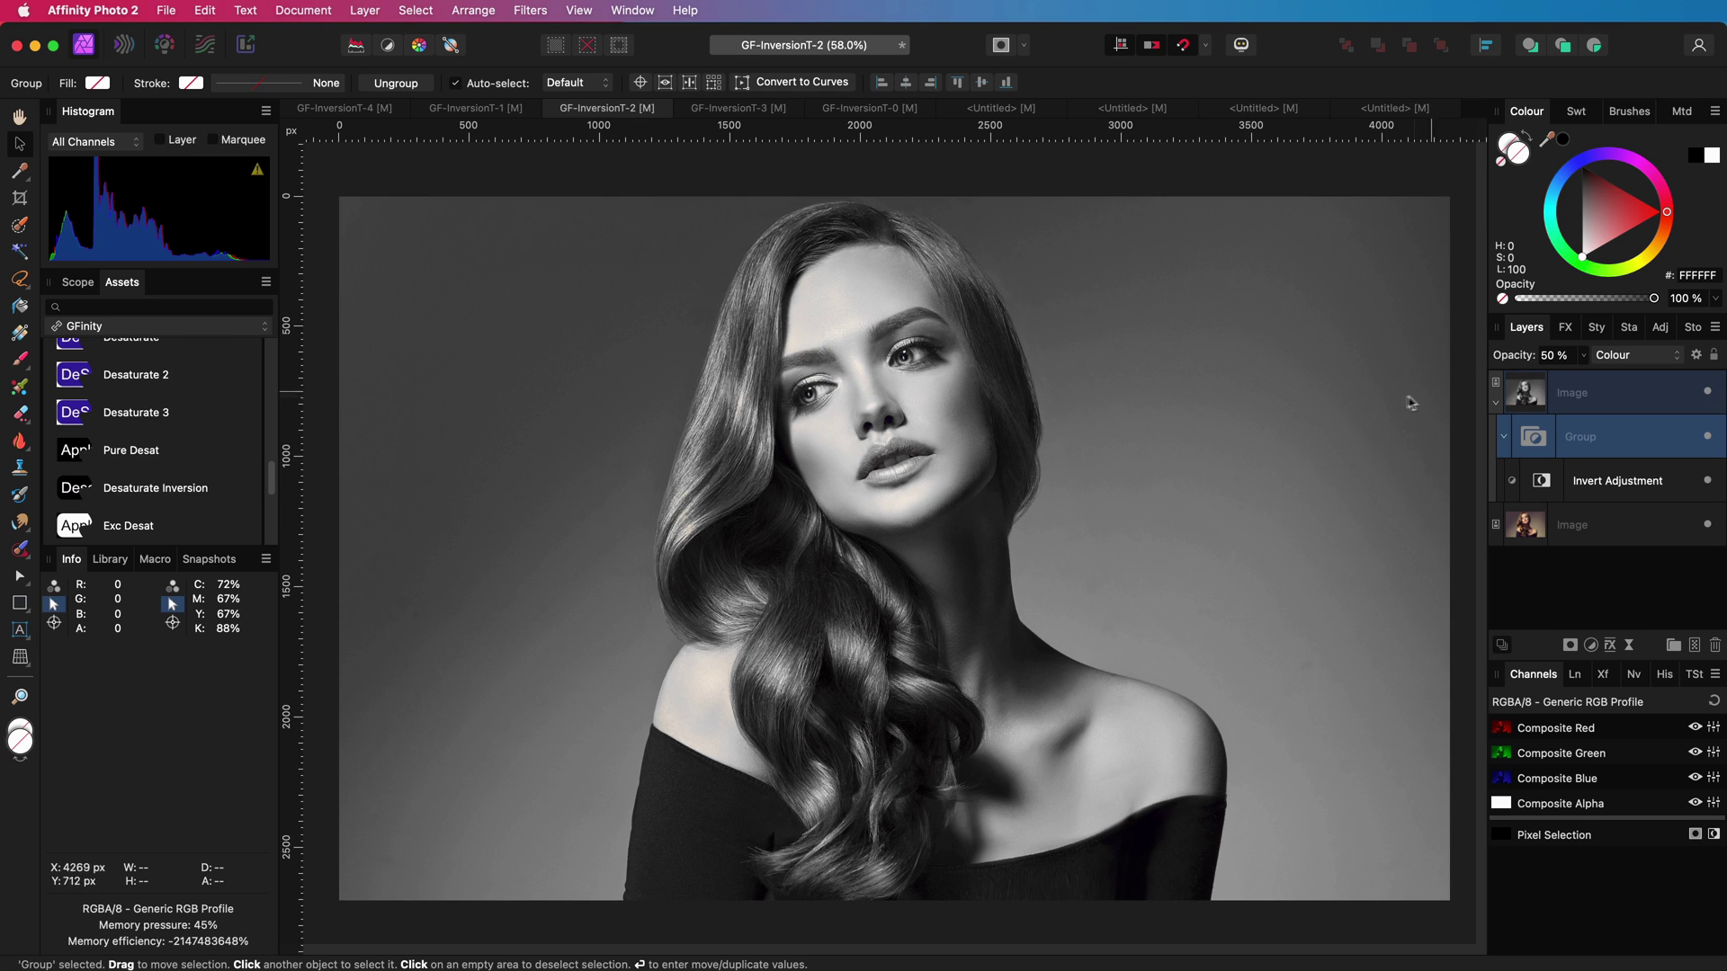
right_click(1542, 445)
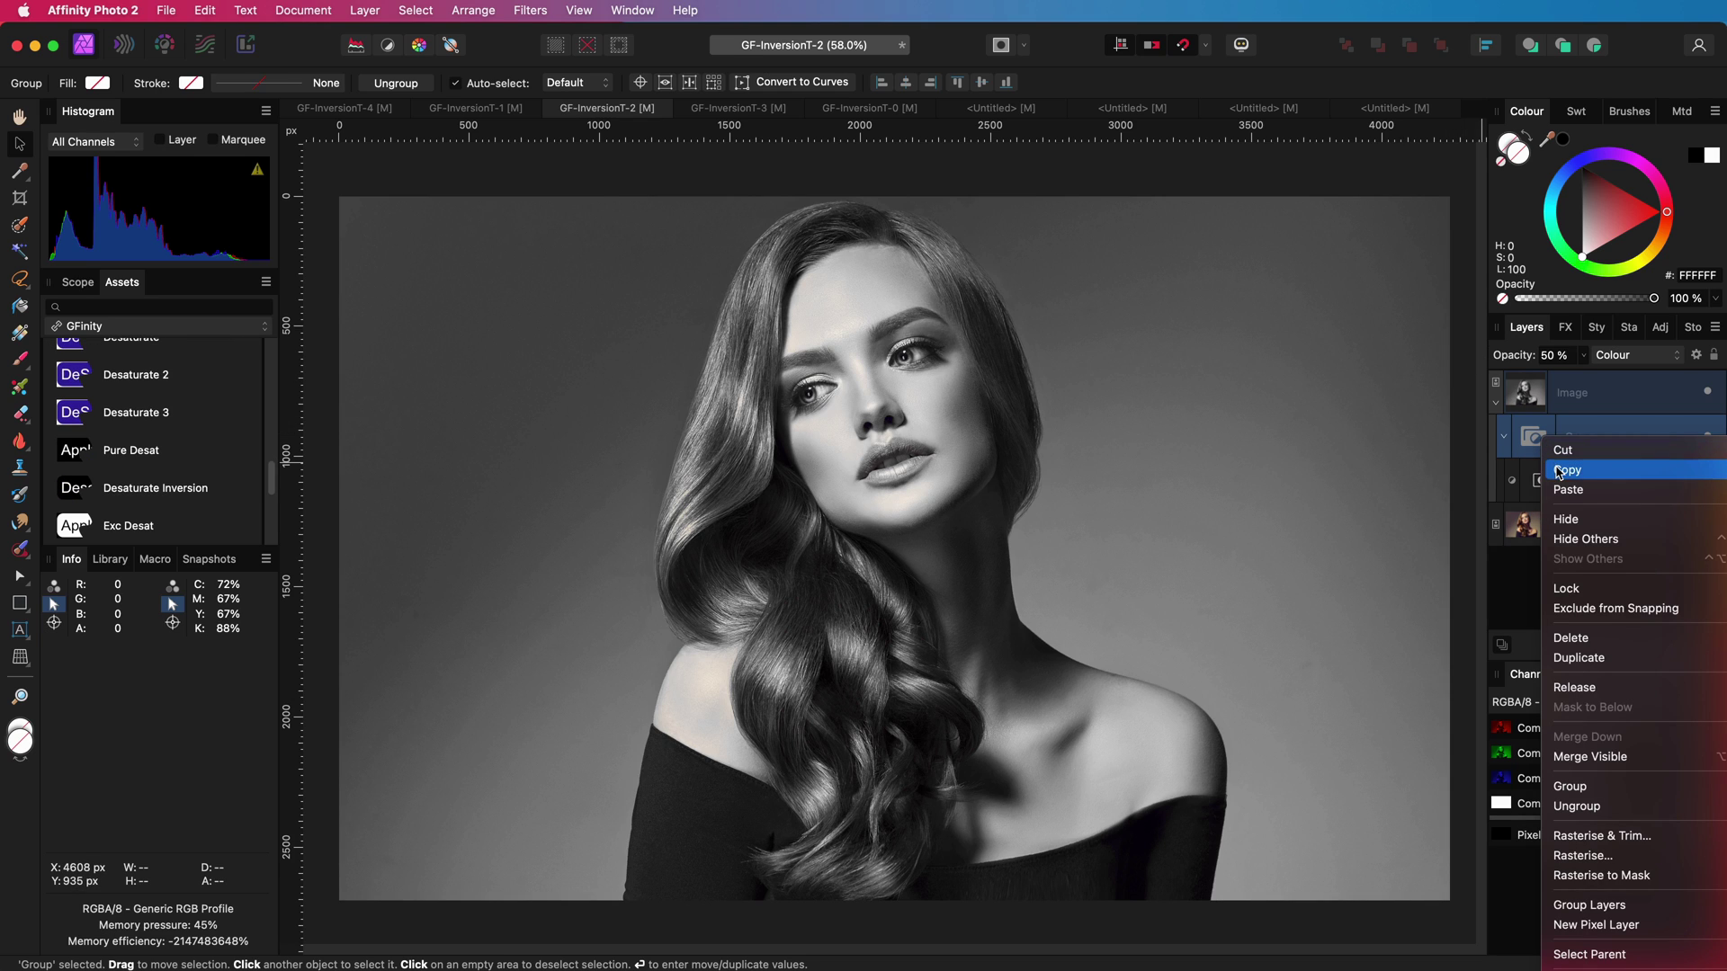
- Copy the Invert group and paste it into the GF-InversionT-3 document, then select its Image layer
left_click(1567, 469)
left_click(712, 109)
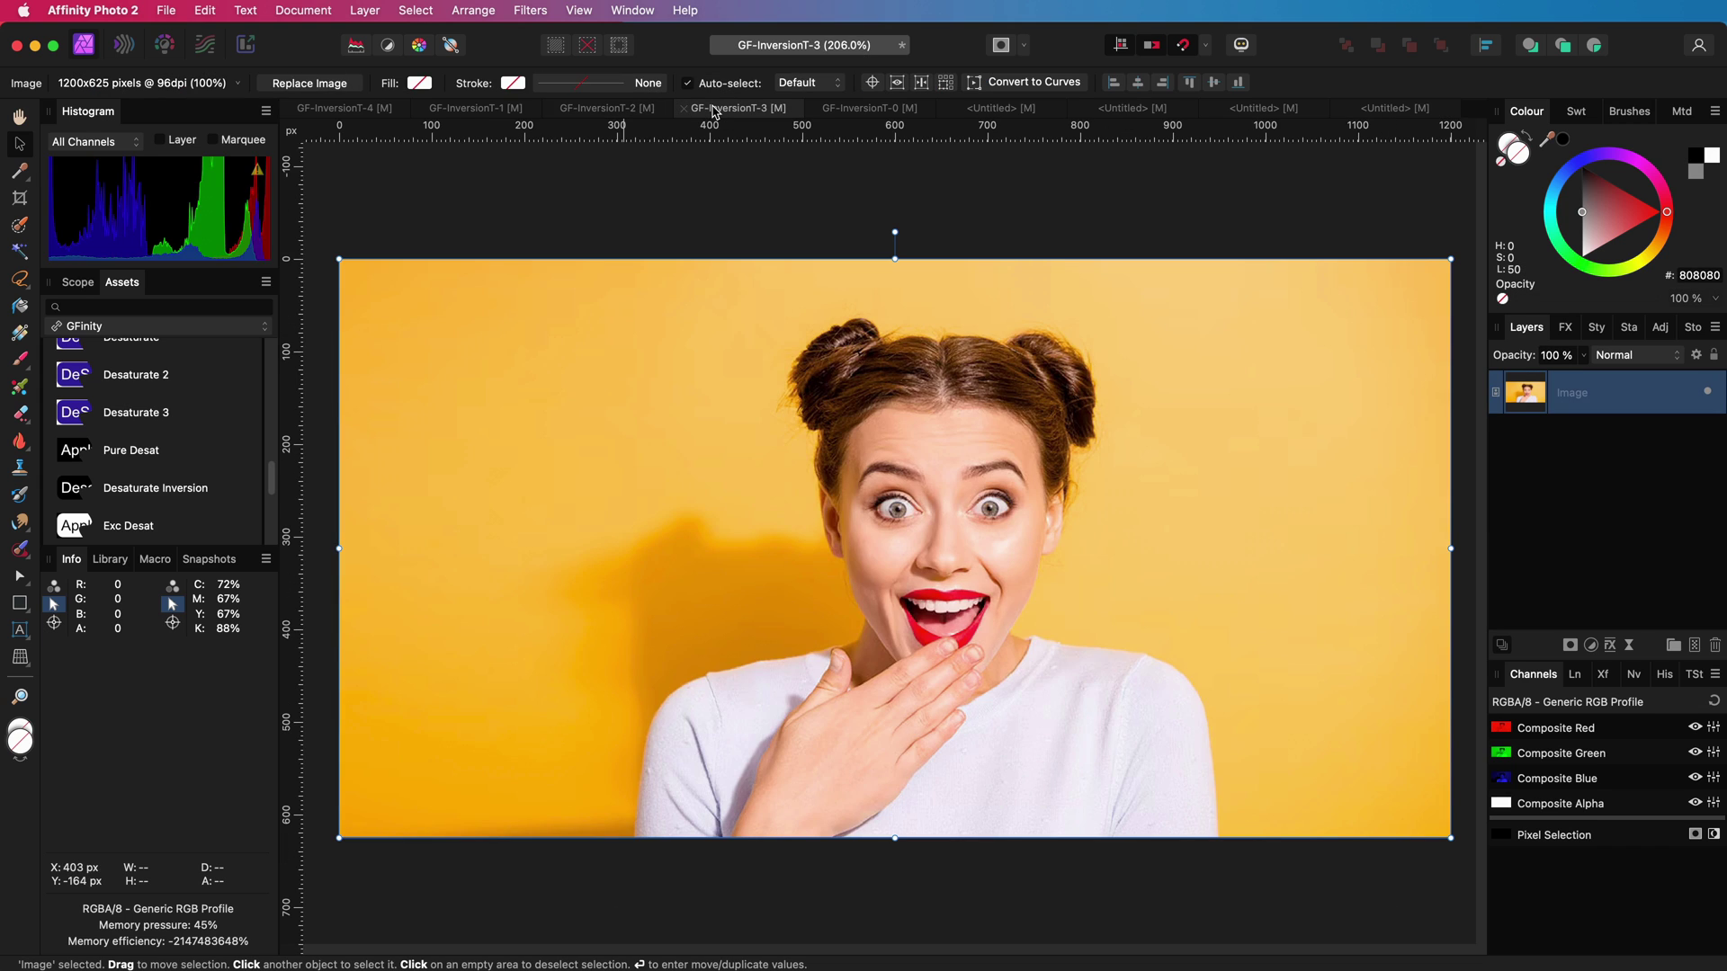
left_click(205, 11)
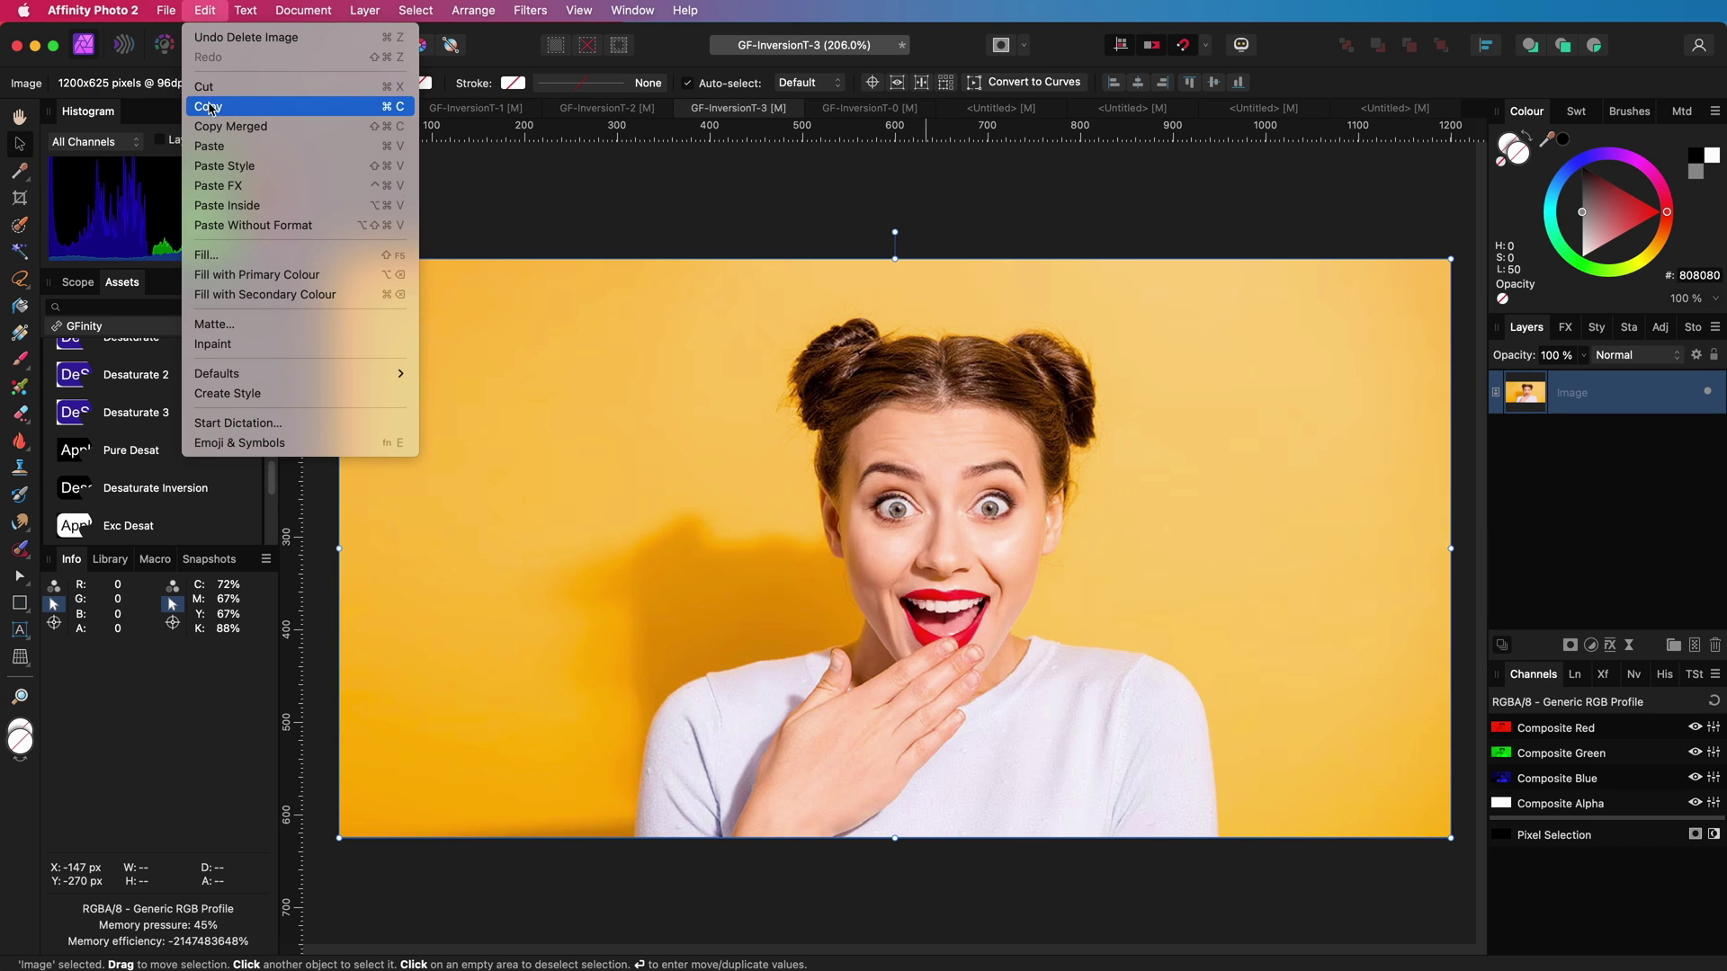
left_click(213, 144)
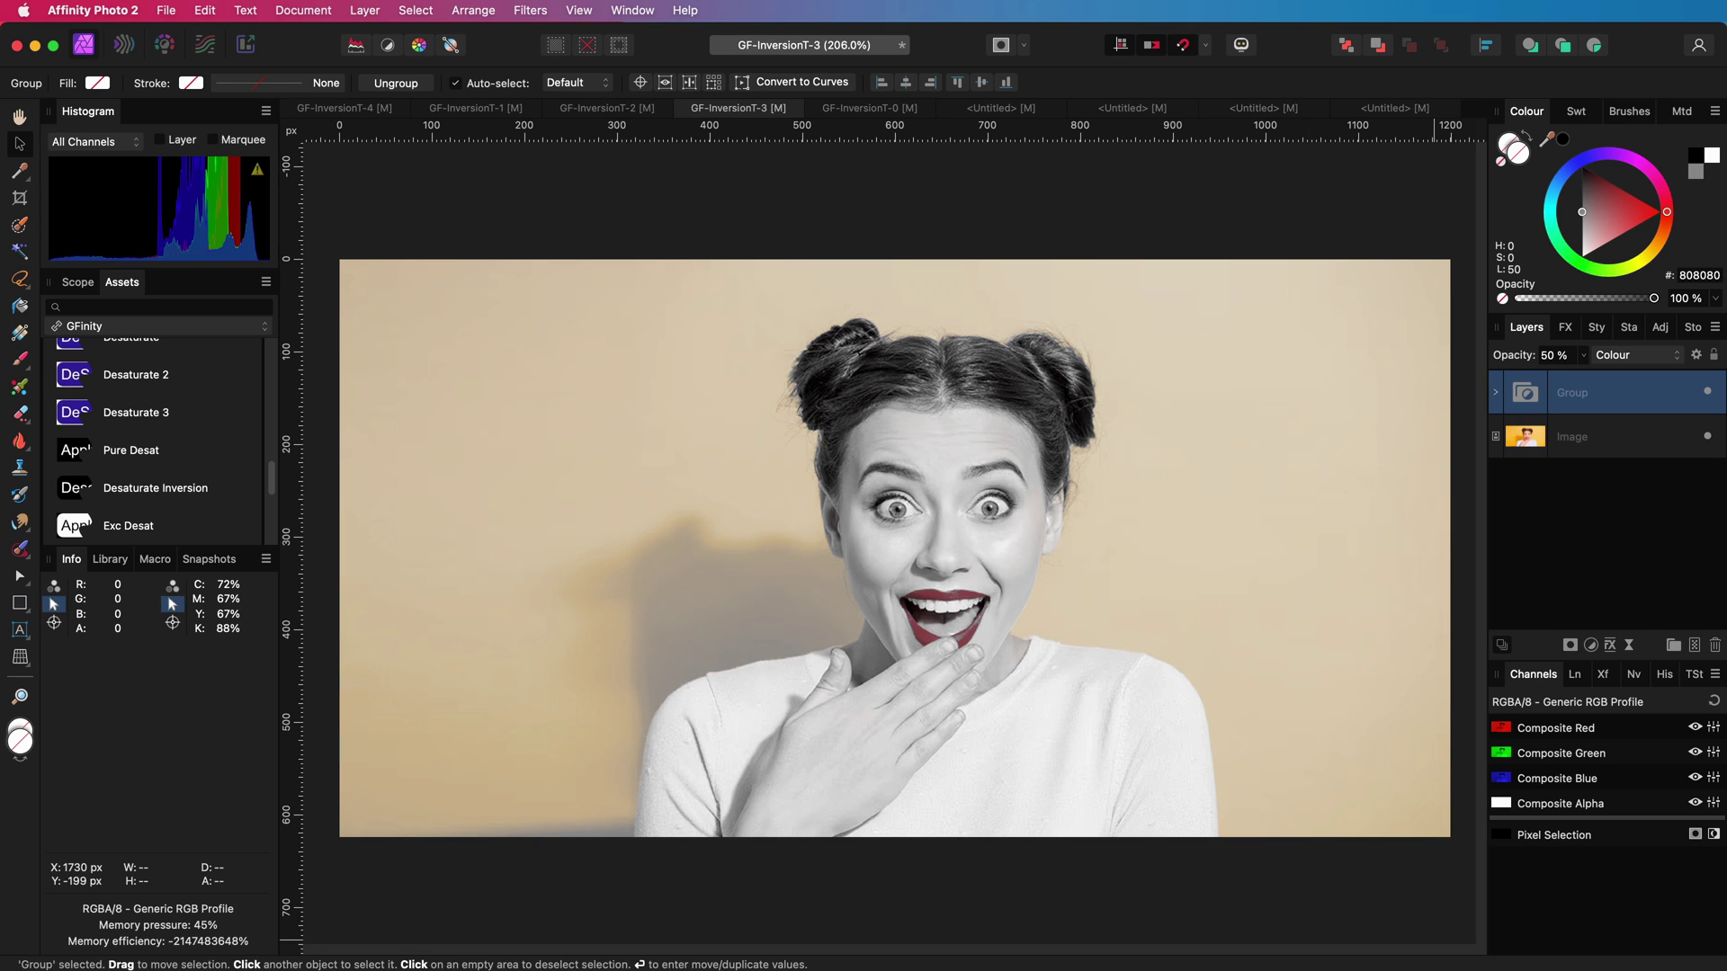
left_click(1530, 443)
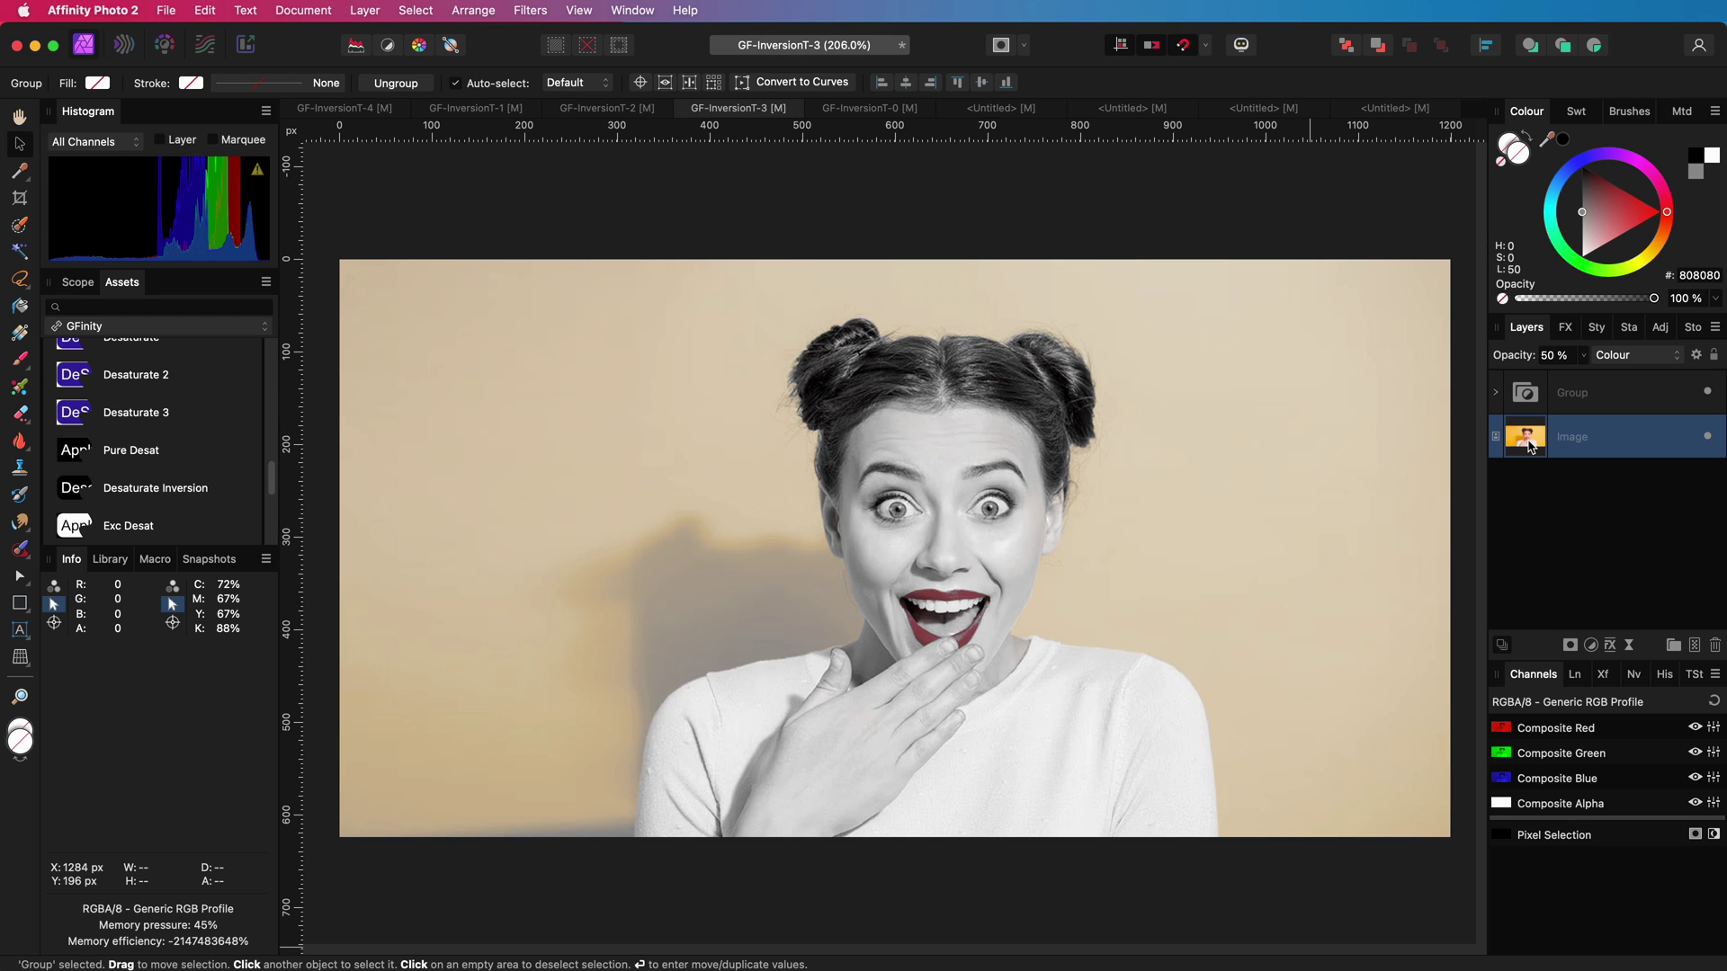
left_click(1529, 445)
- Duplicate the Image layer in GF-InversionT-3 and nest the Invert group inside the copy
right_click(1529, 445)
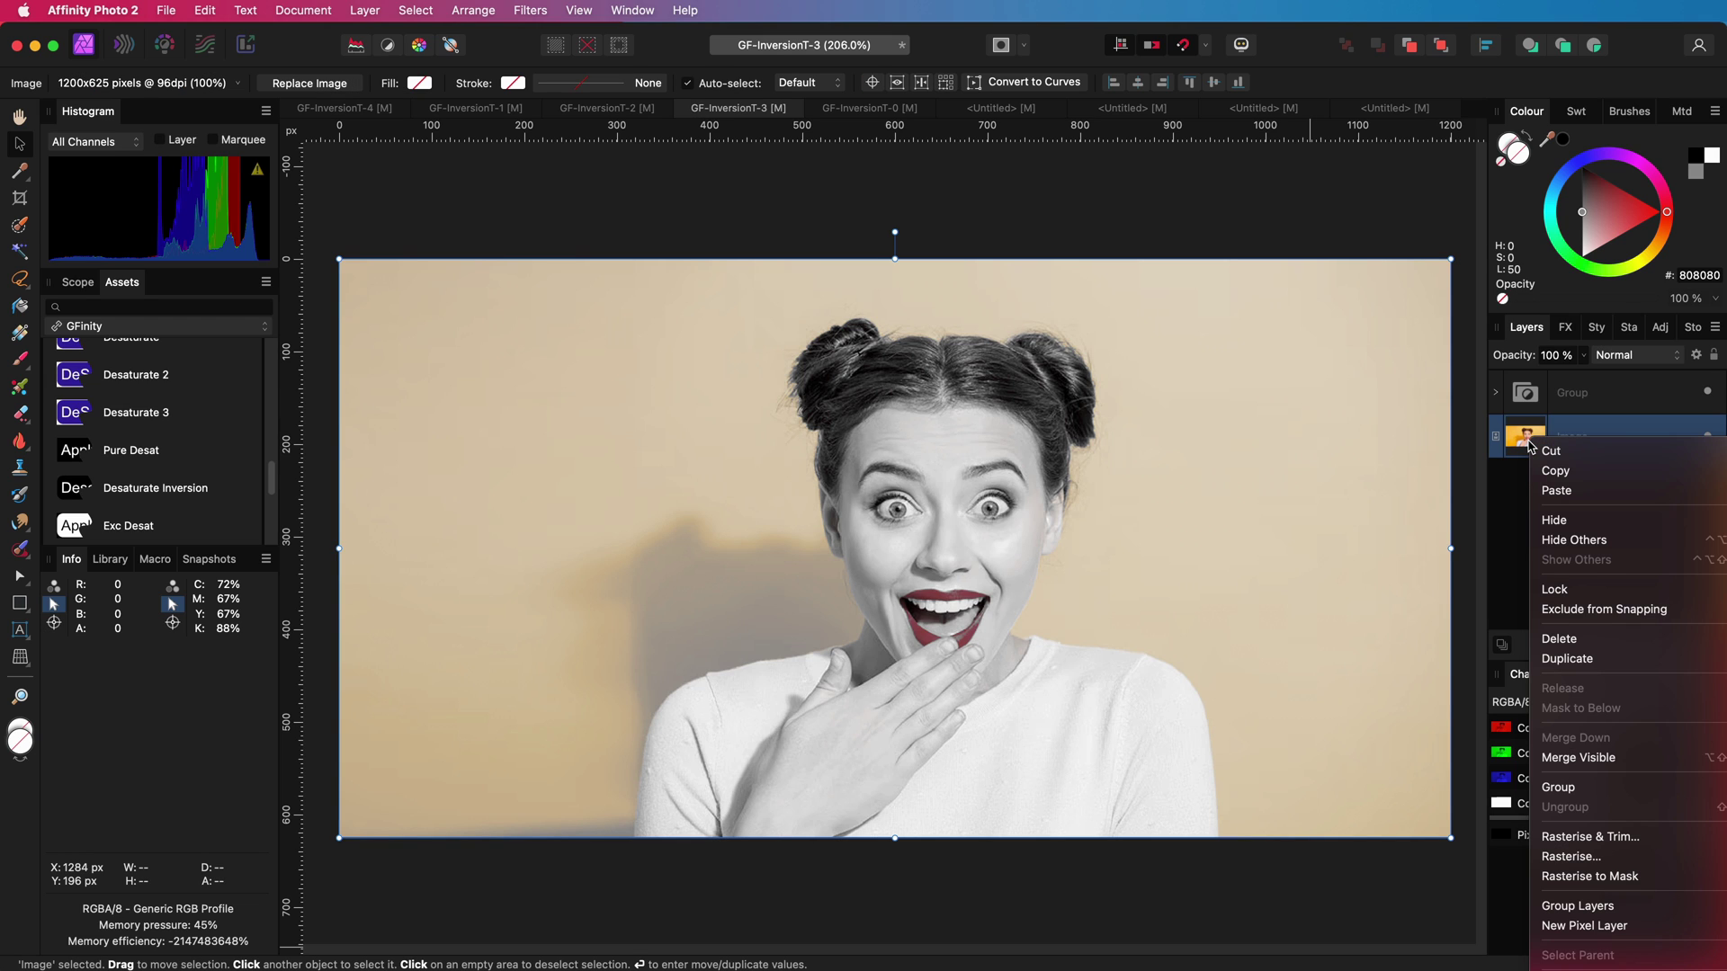
left_click(1539, 409)
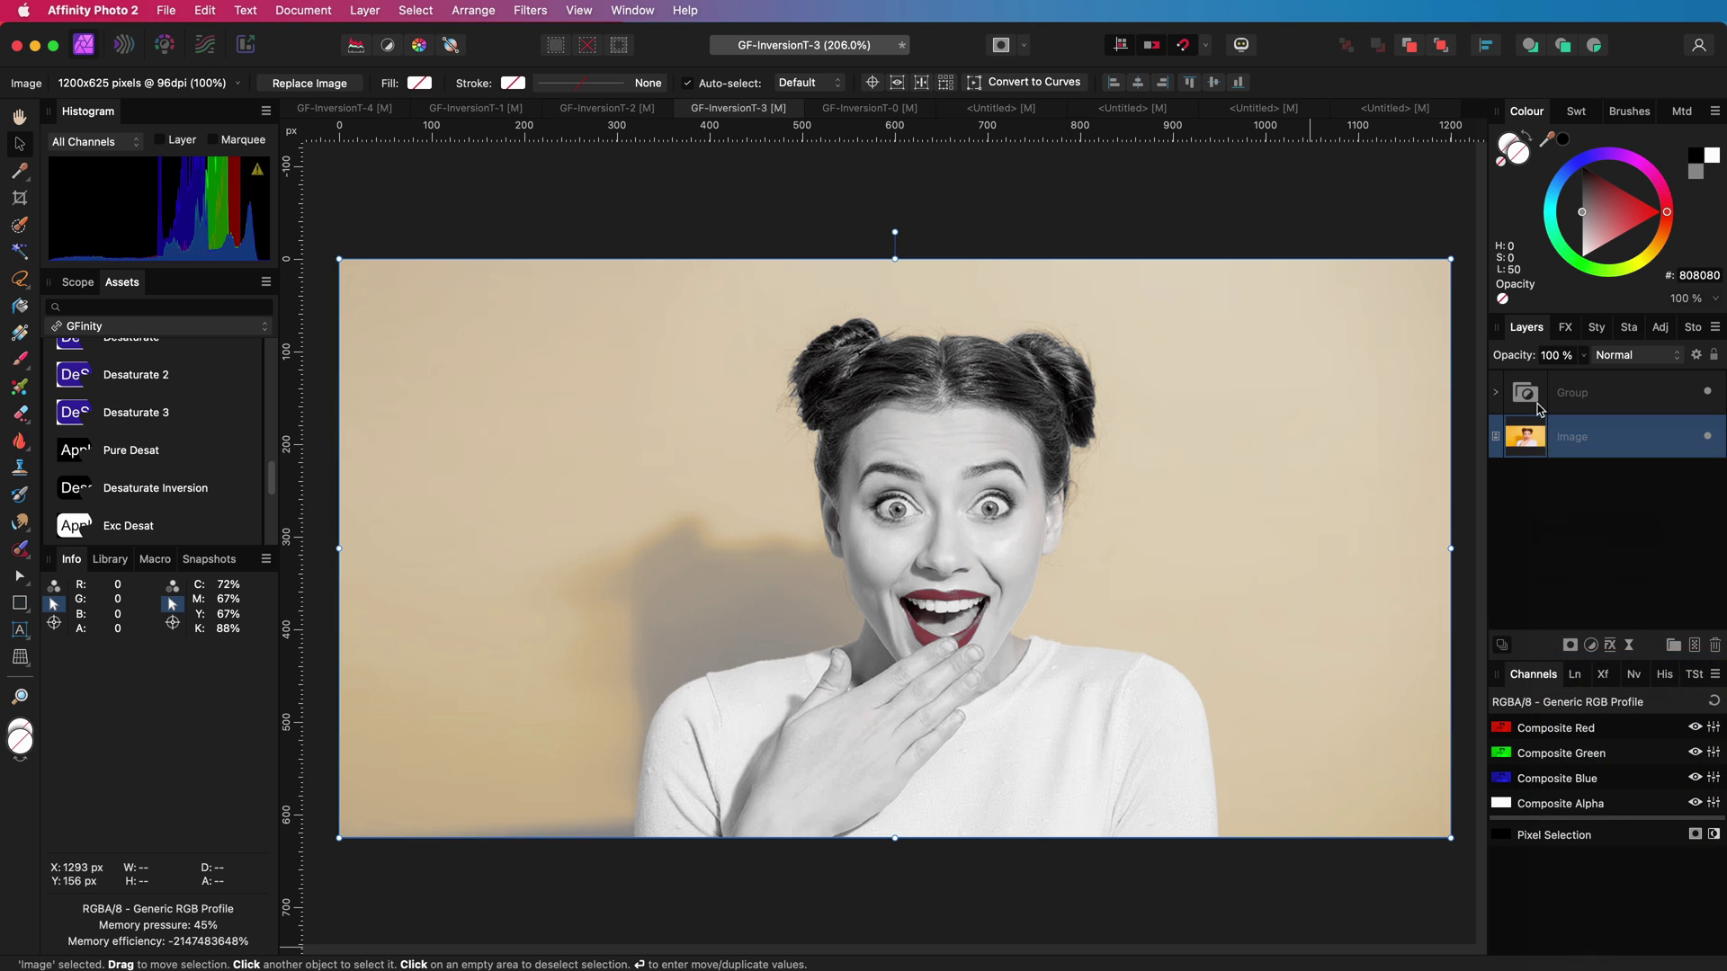
key("super+j")
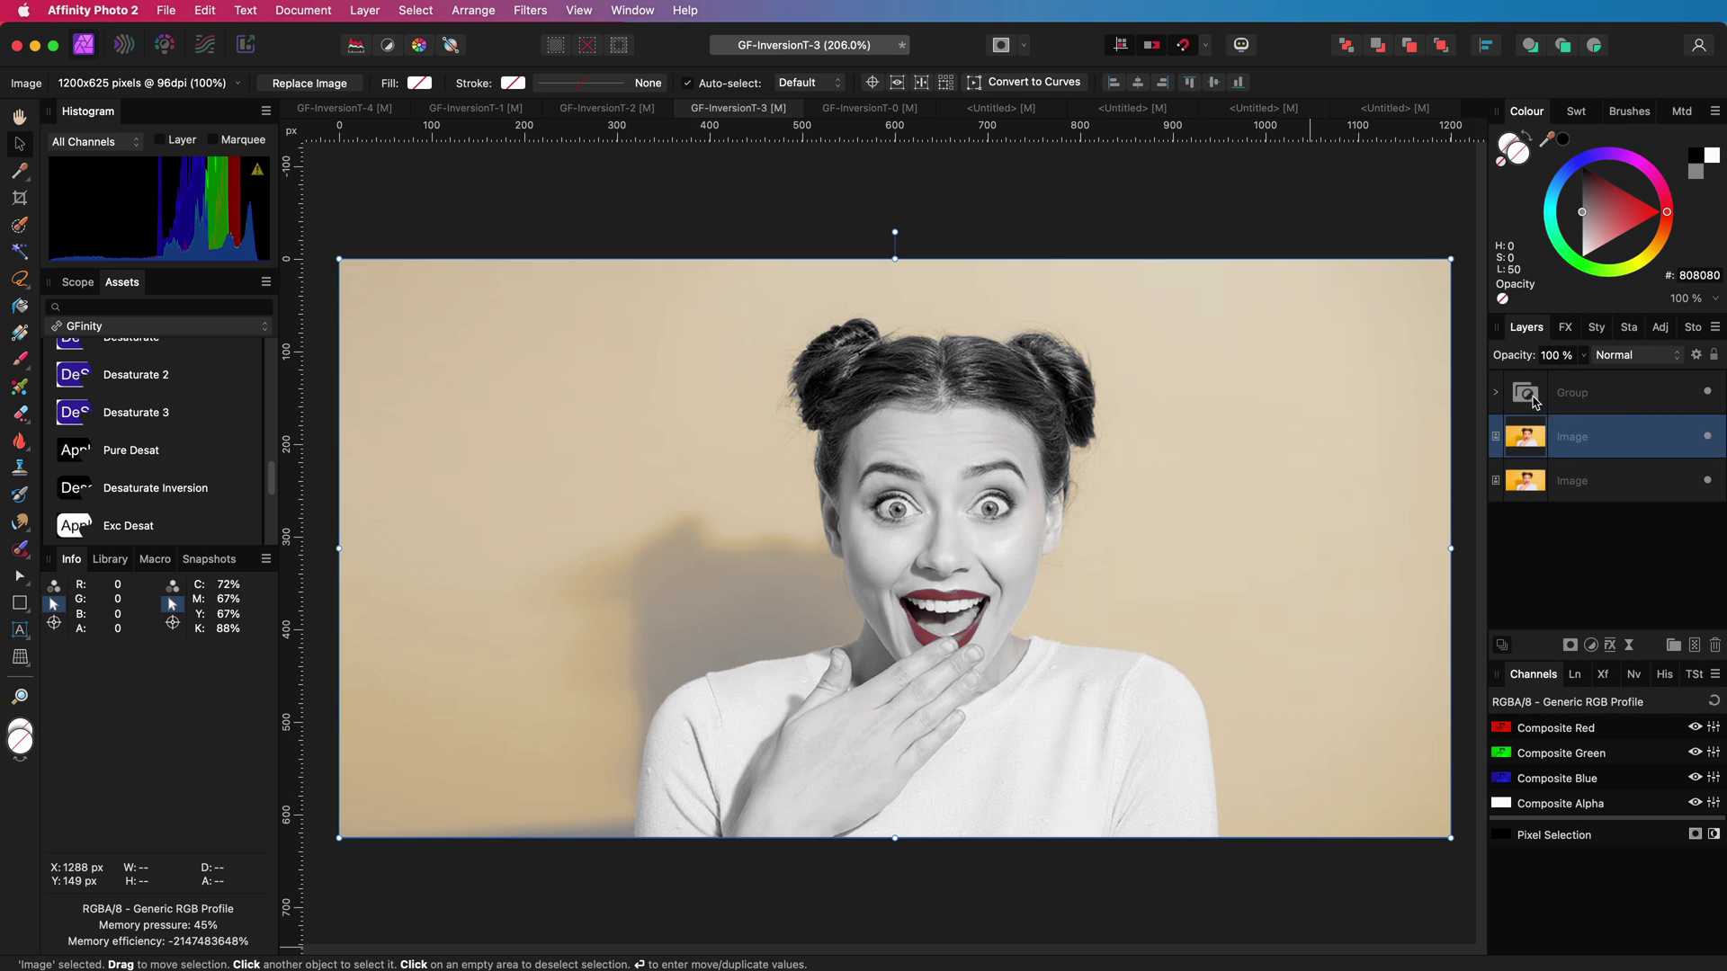
left_click_drag(1535, 403, 1601, 438)
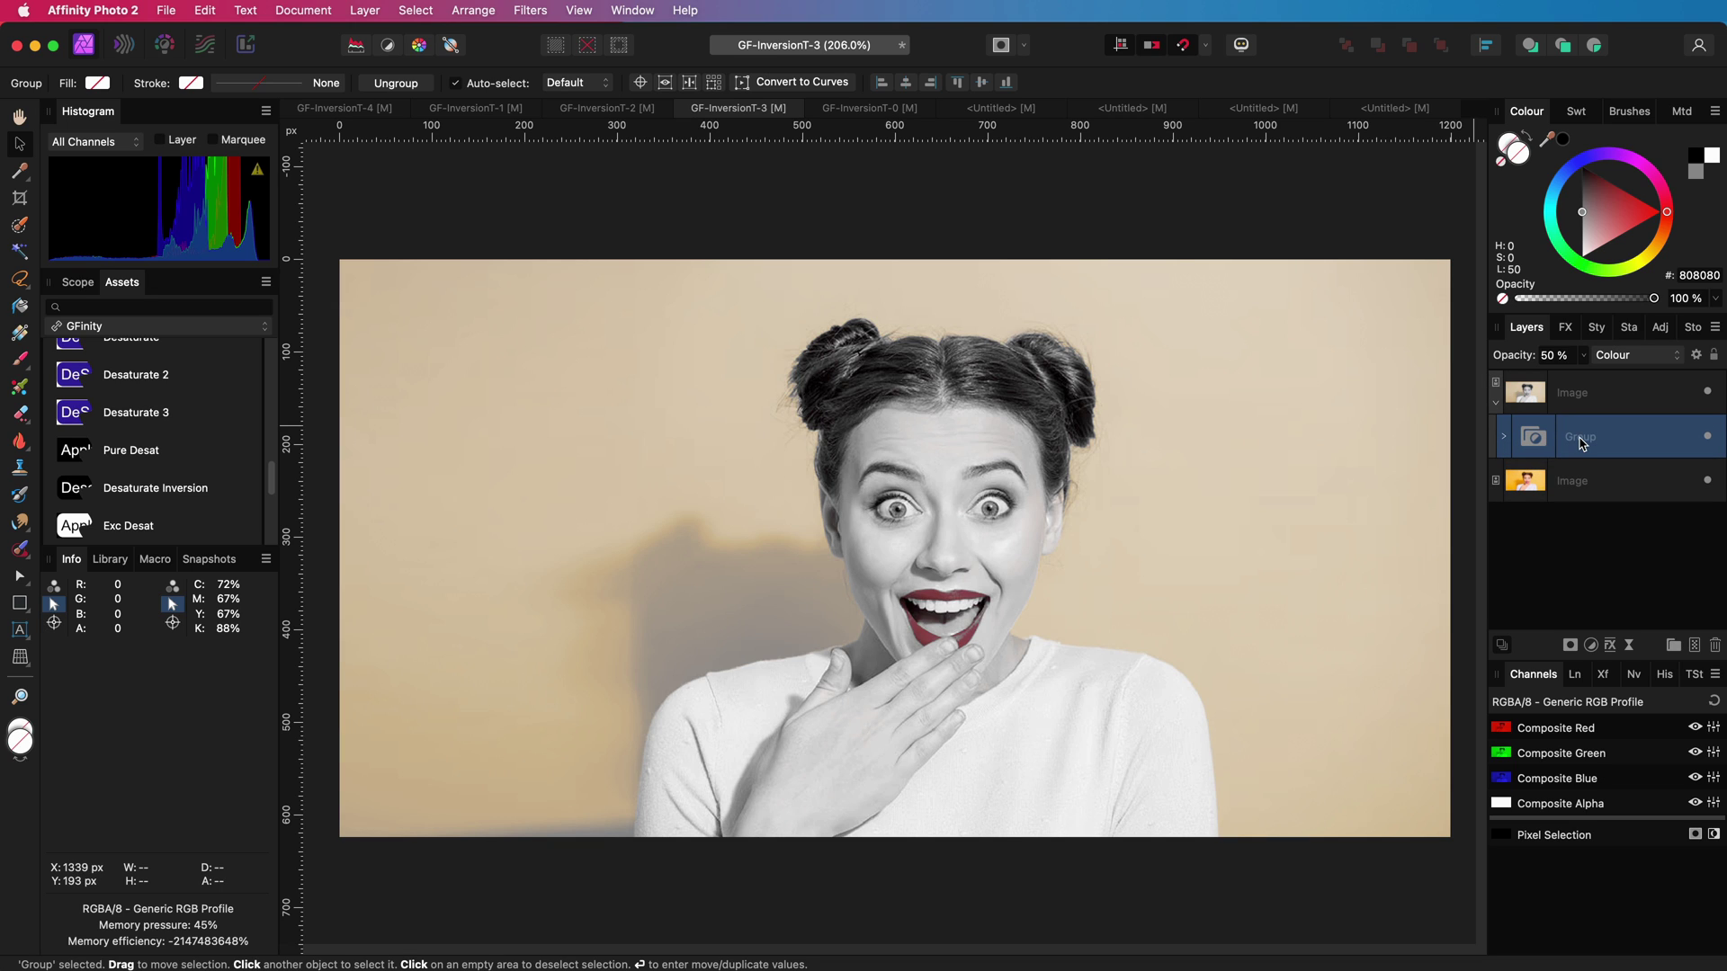
- Add a grey Fill layer and set its blend mode to Luminosity
left_click(363, 11)
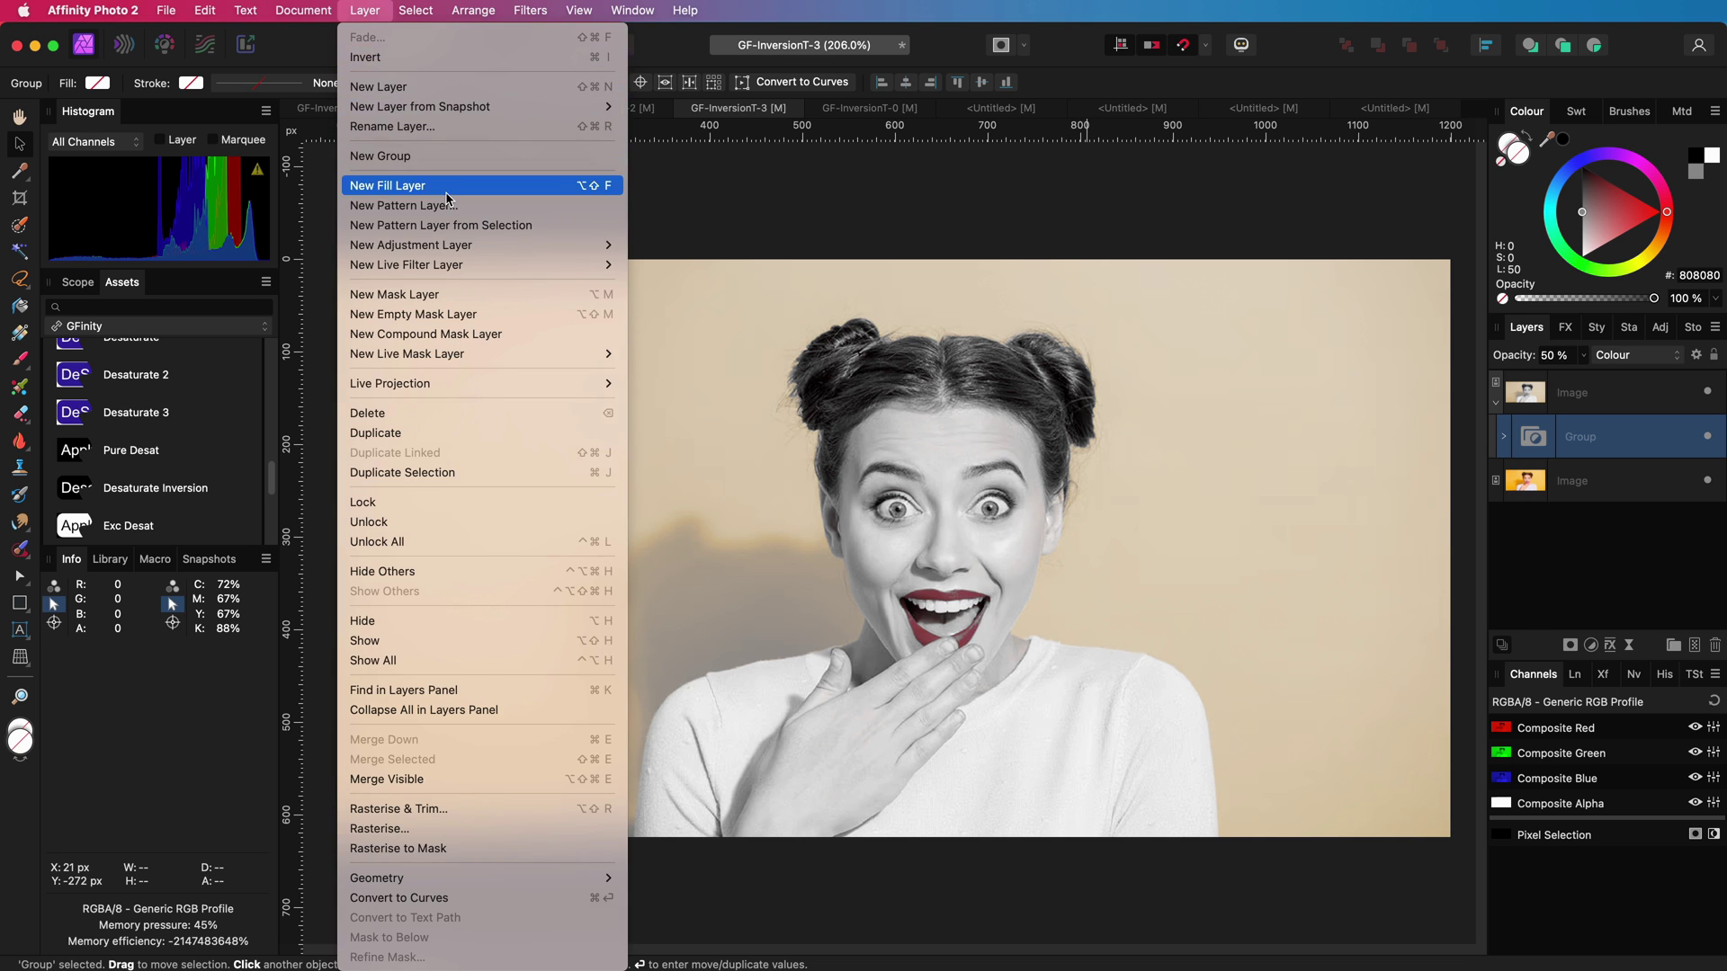
left_click(388, 185)
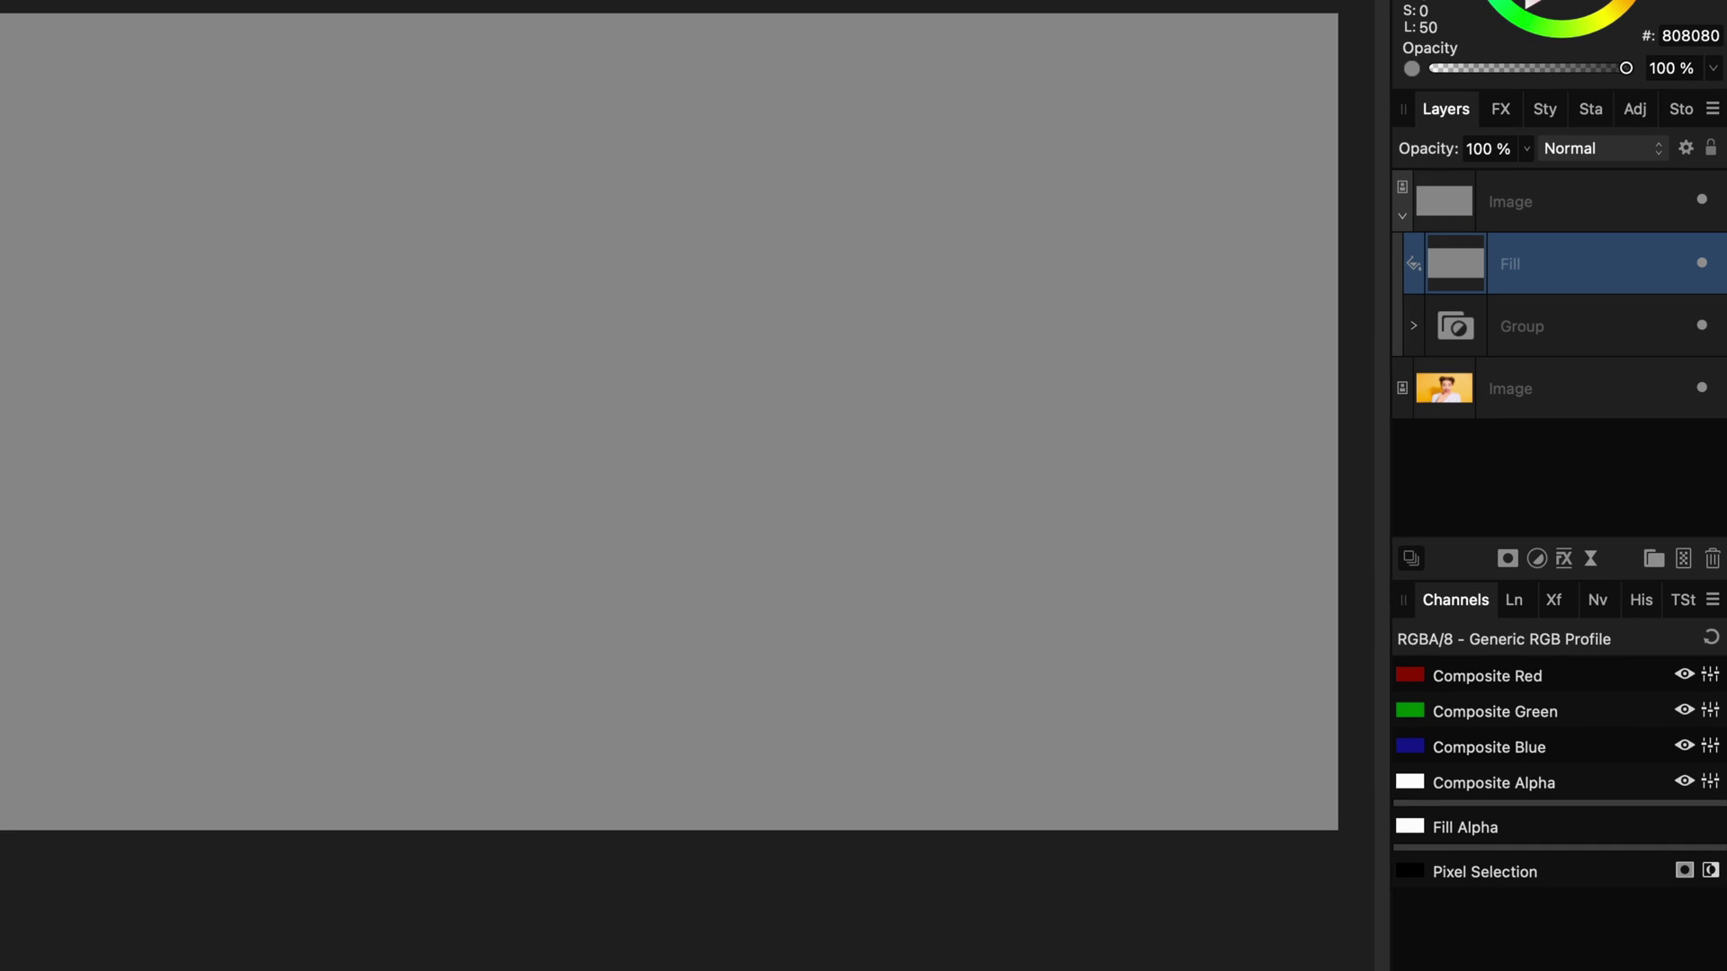
left_click(1587, 159)
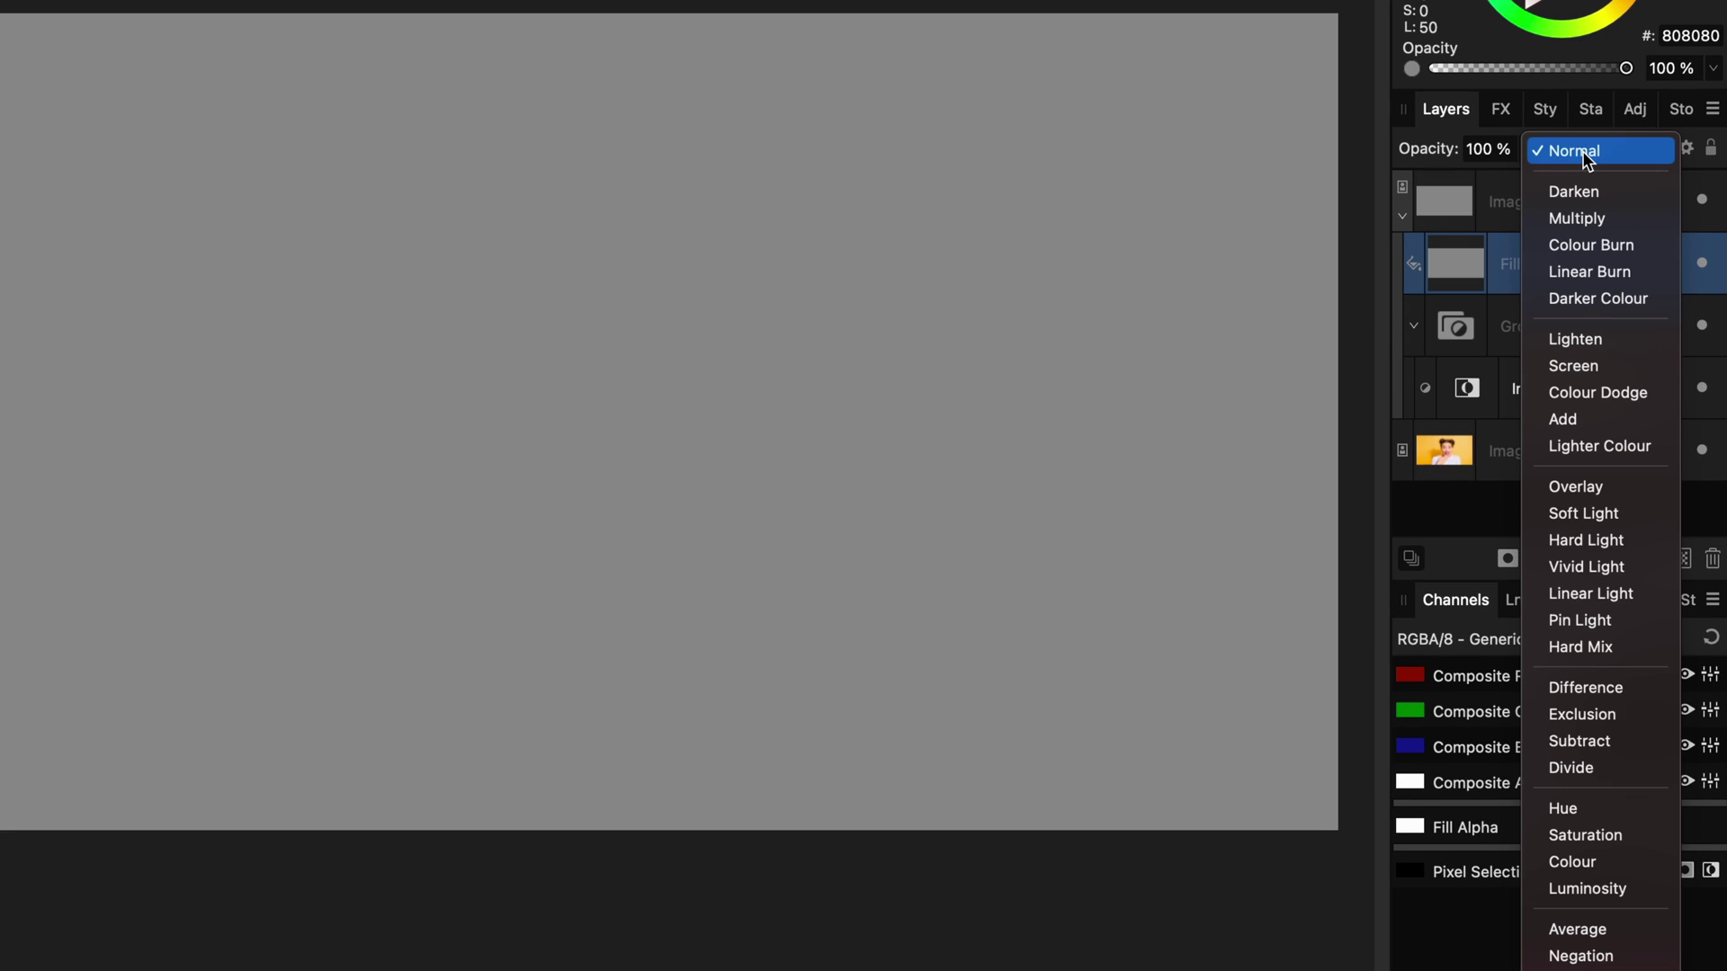
left_click(1610, 890)
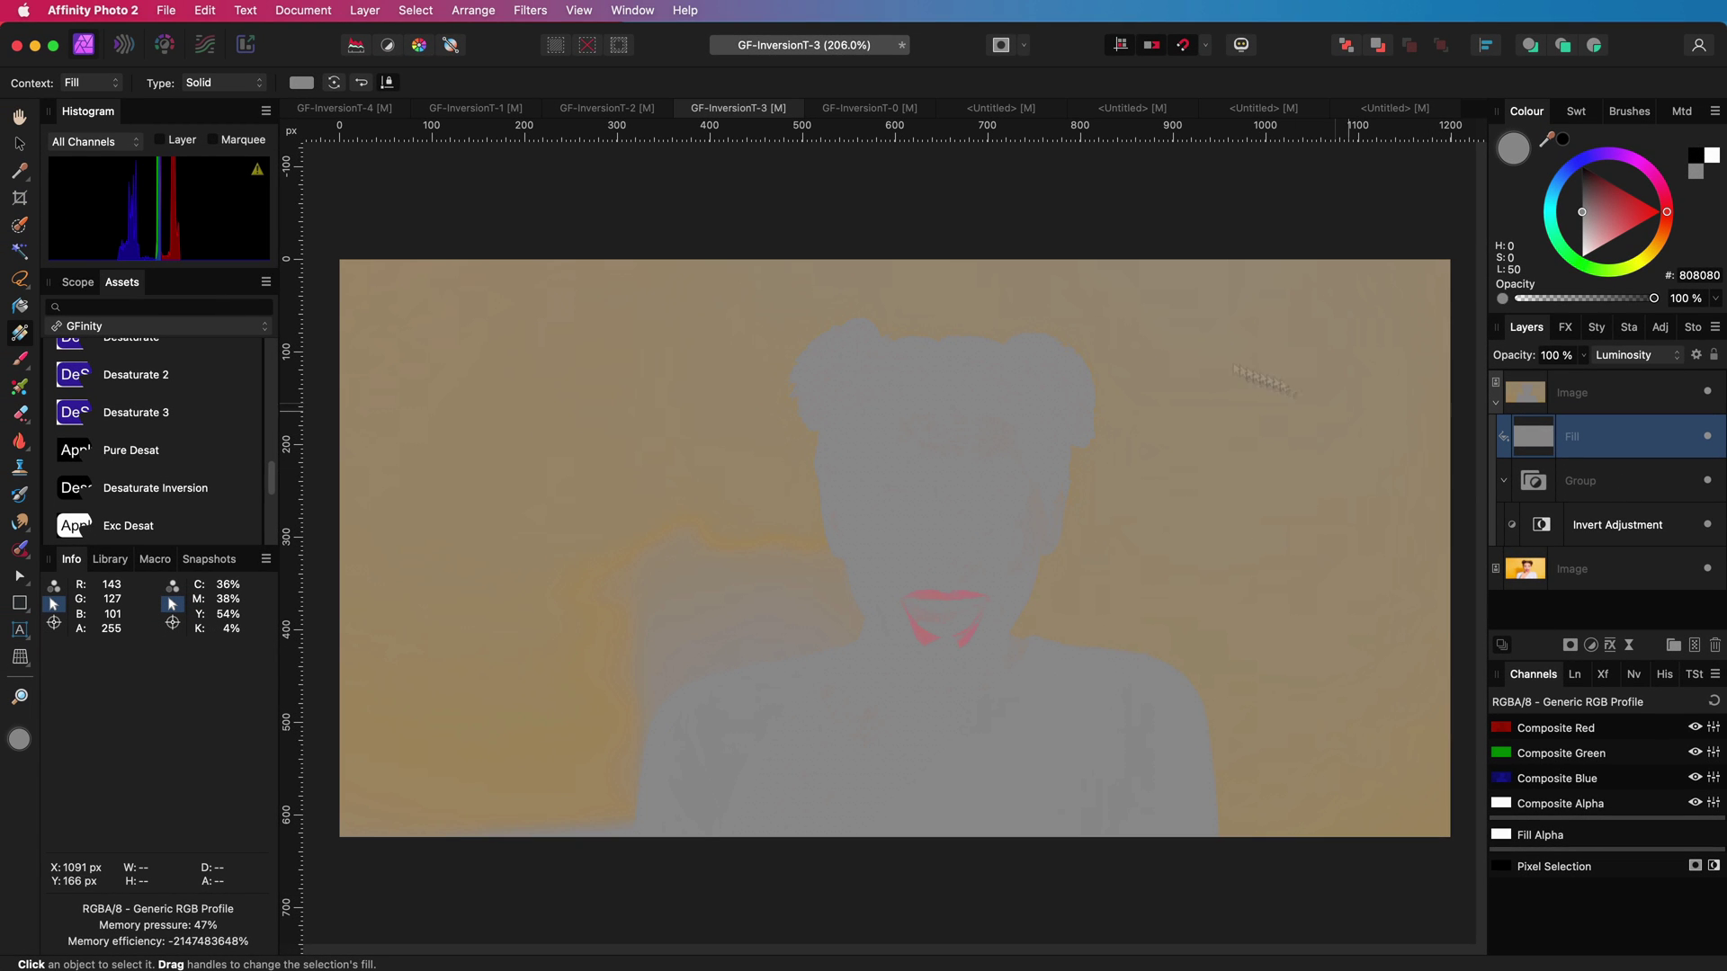
- Add a second grey Fill layer and bring up its blend mode choices
left_click(367, 11)
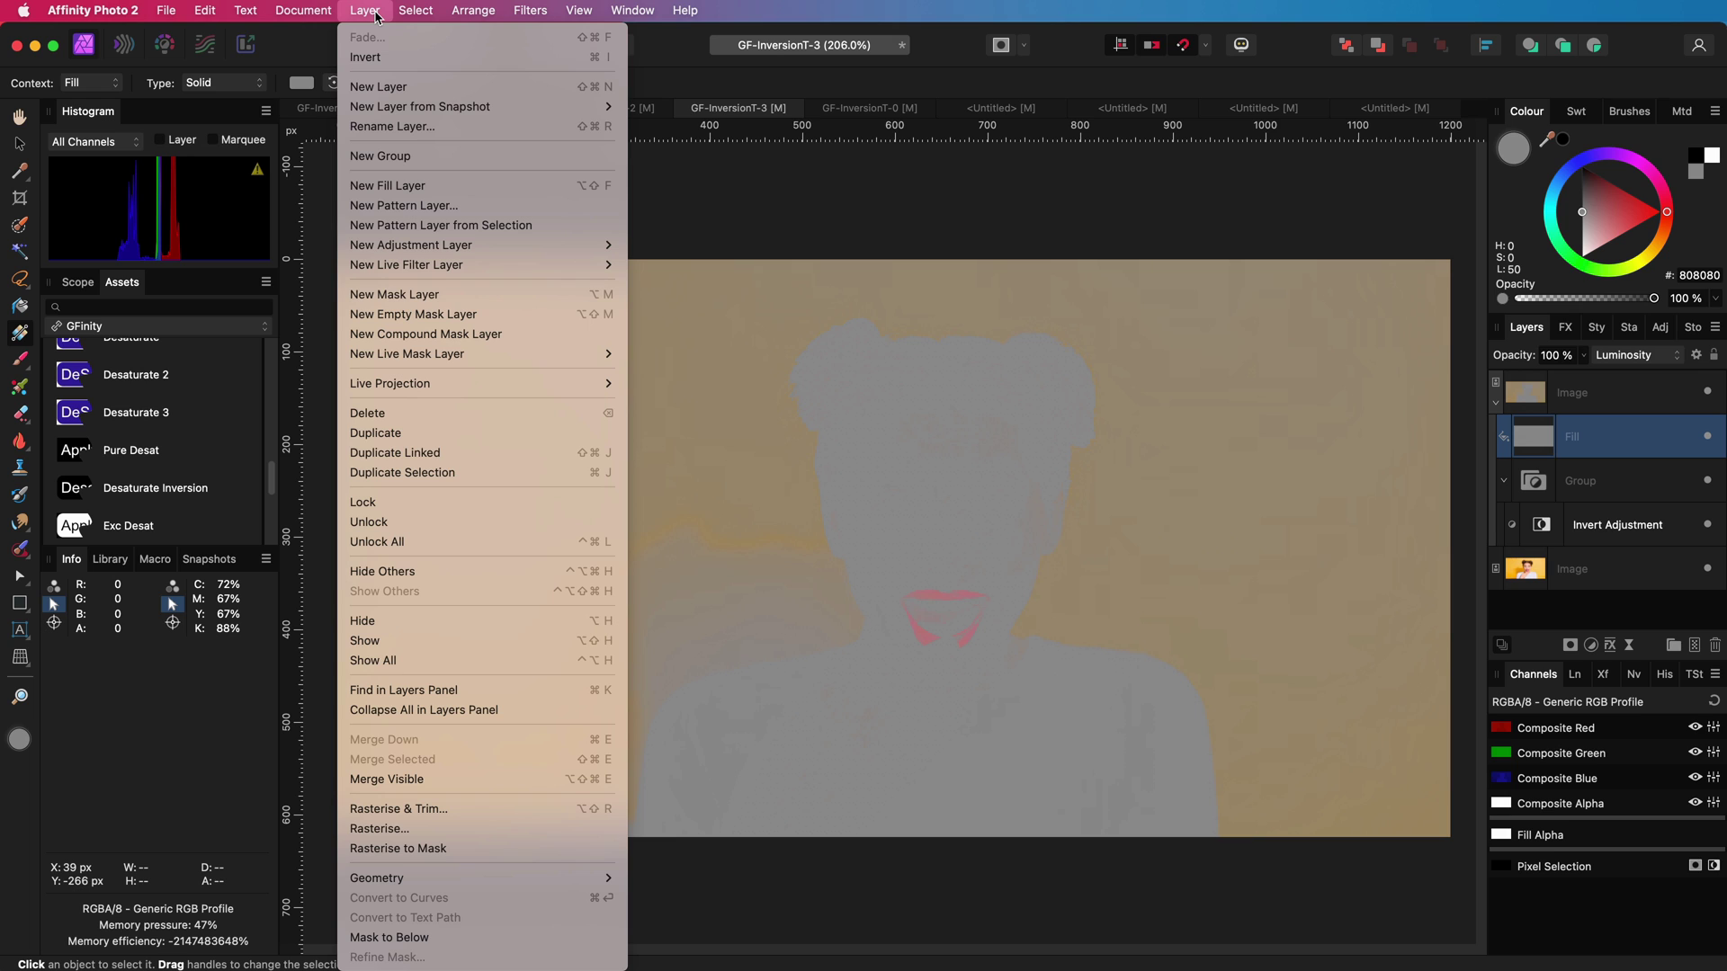
left_click(398, 191)
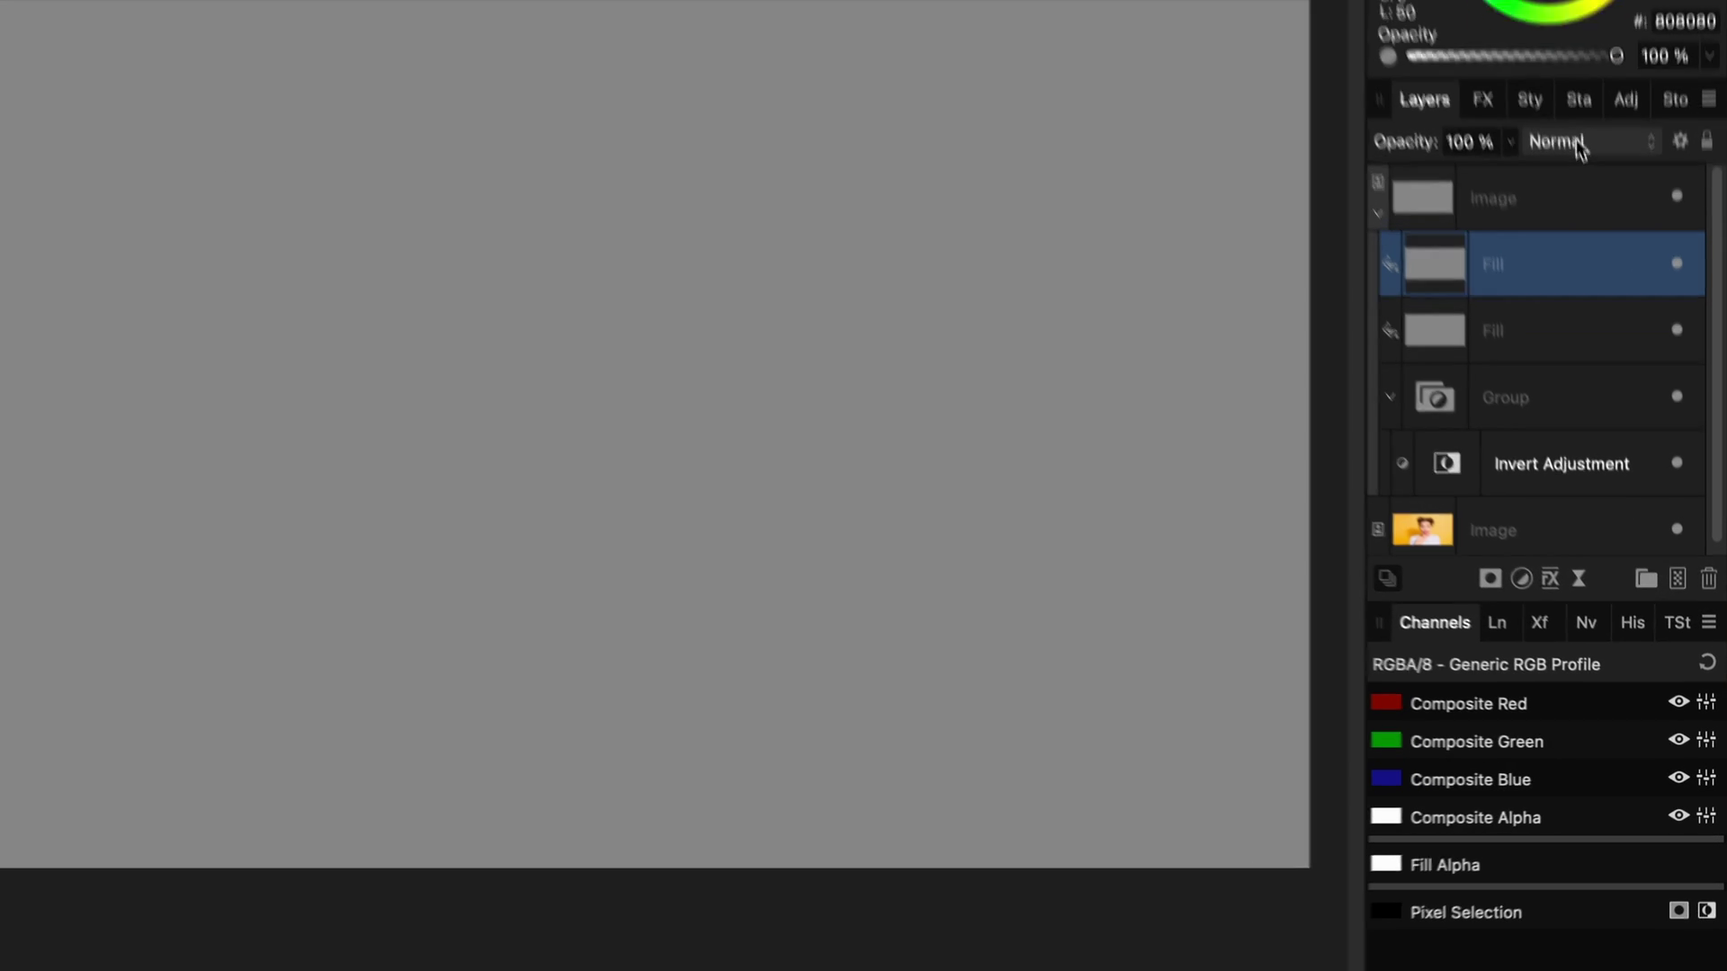
left_click(1628, 359)
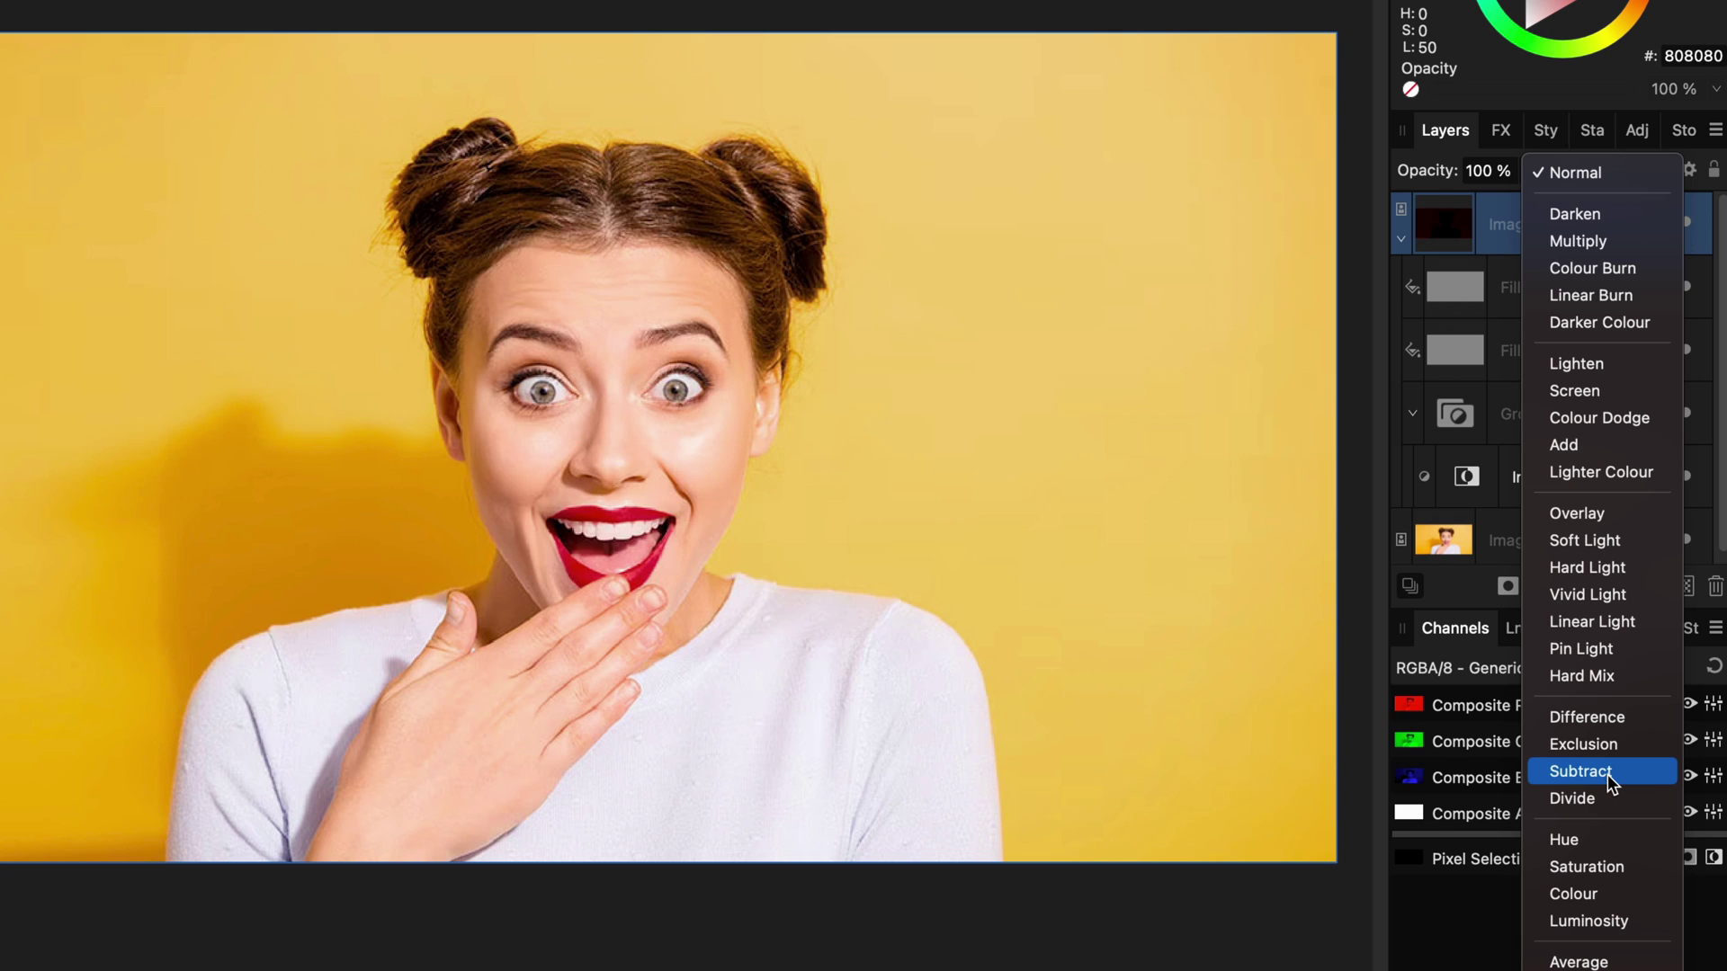
- Set the top Image copy to Subtract blending and compare the boosted colours with the original
left_click(1609, 779)
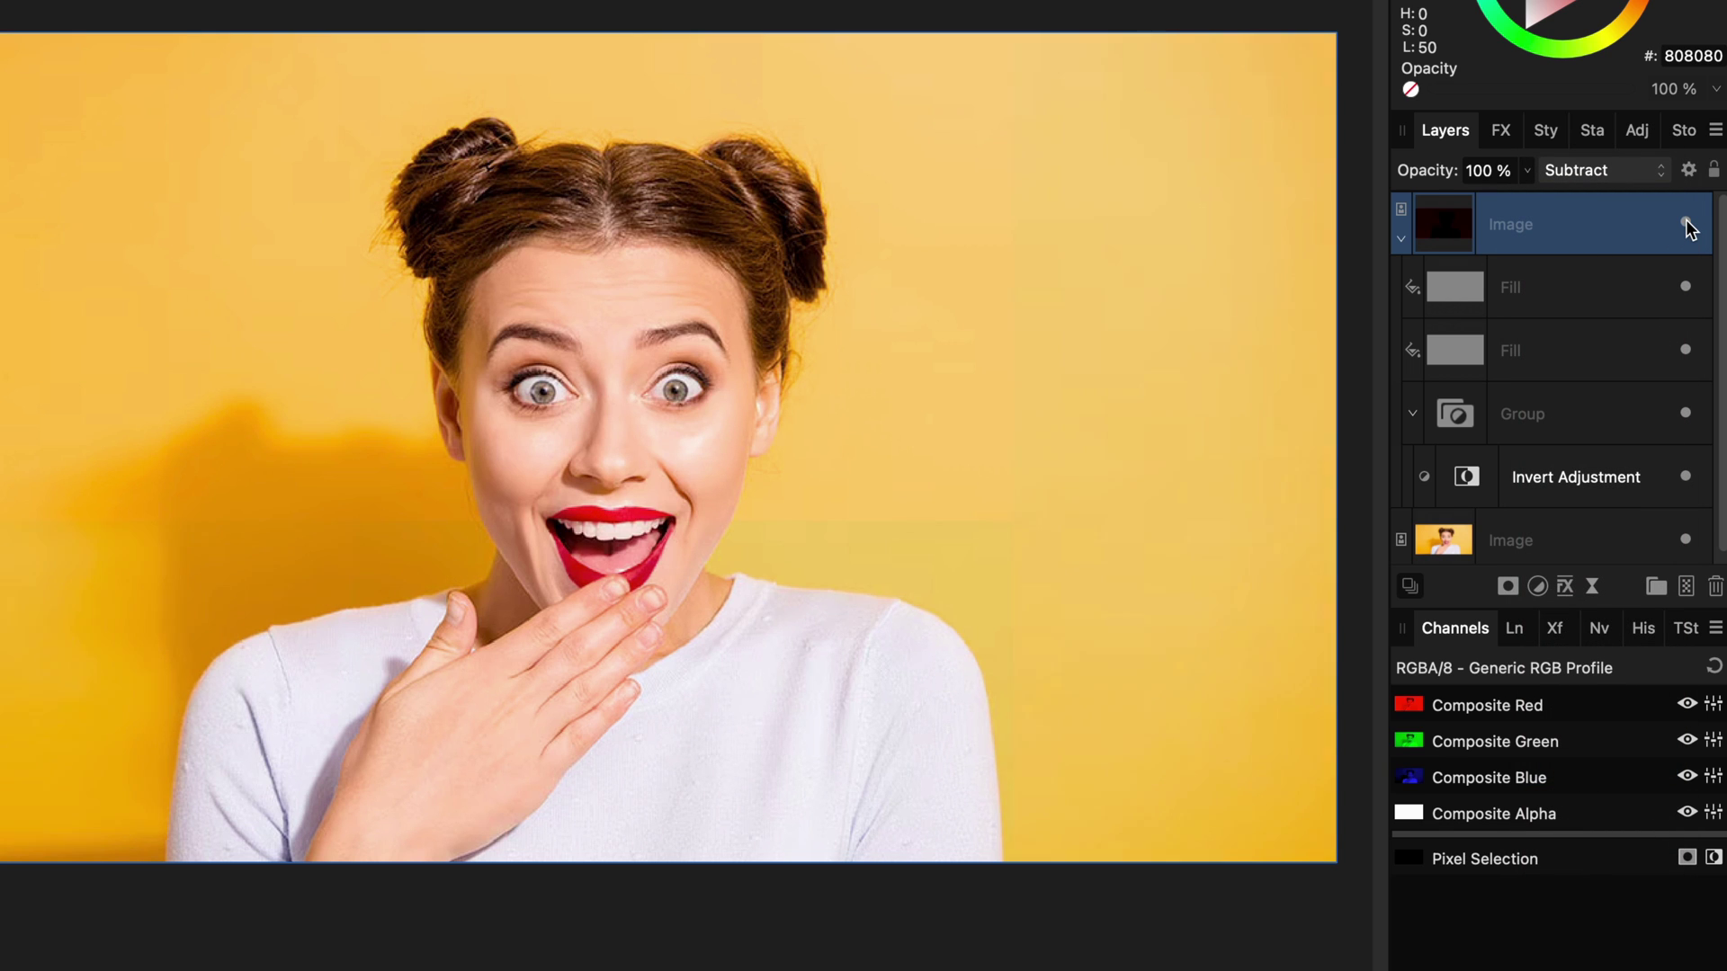
left_click(1686, 224)
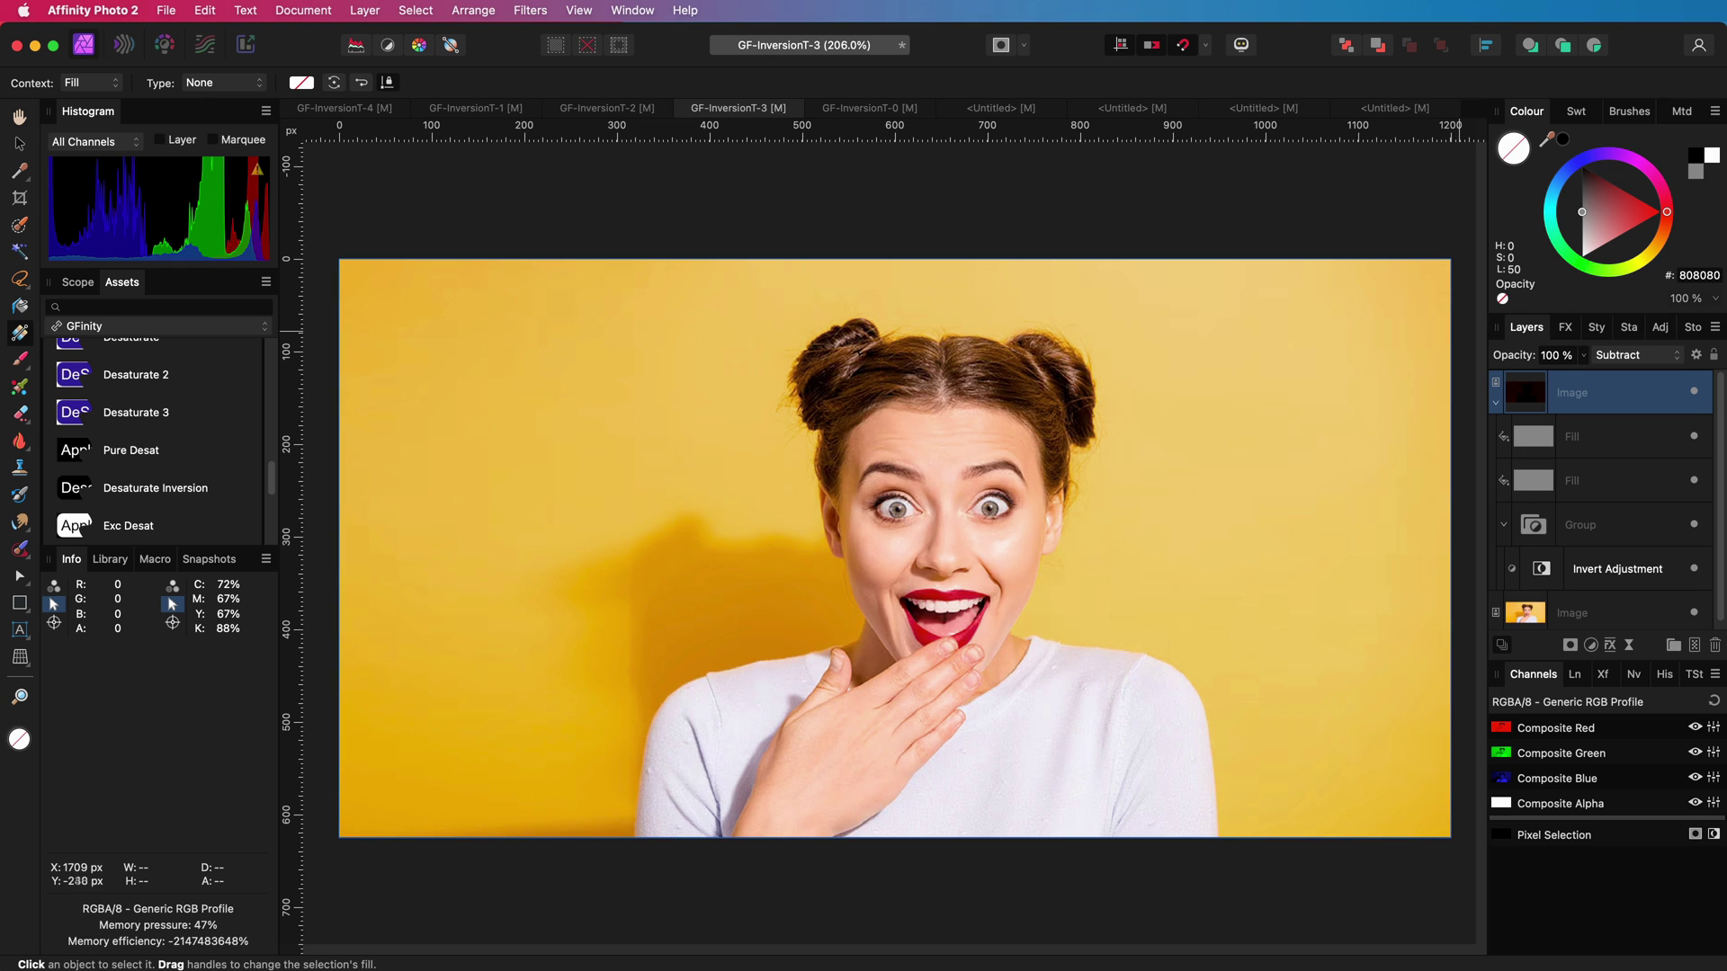
- Add an HSL adjustment above the top image layer
left_click(1496, 403)
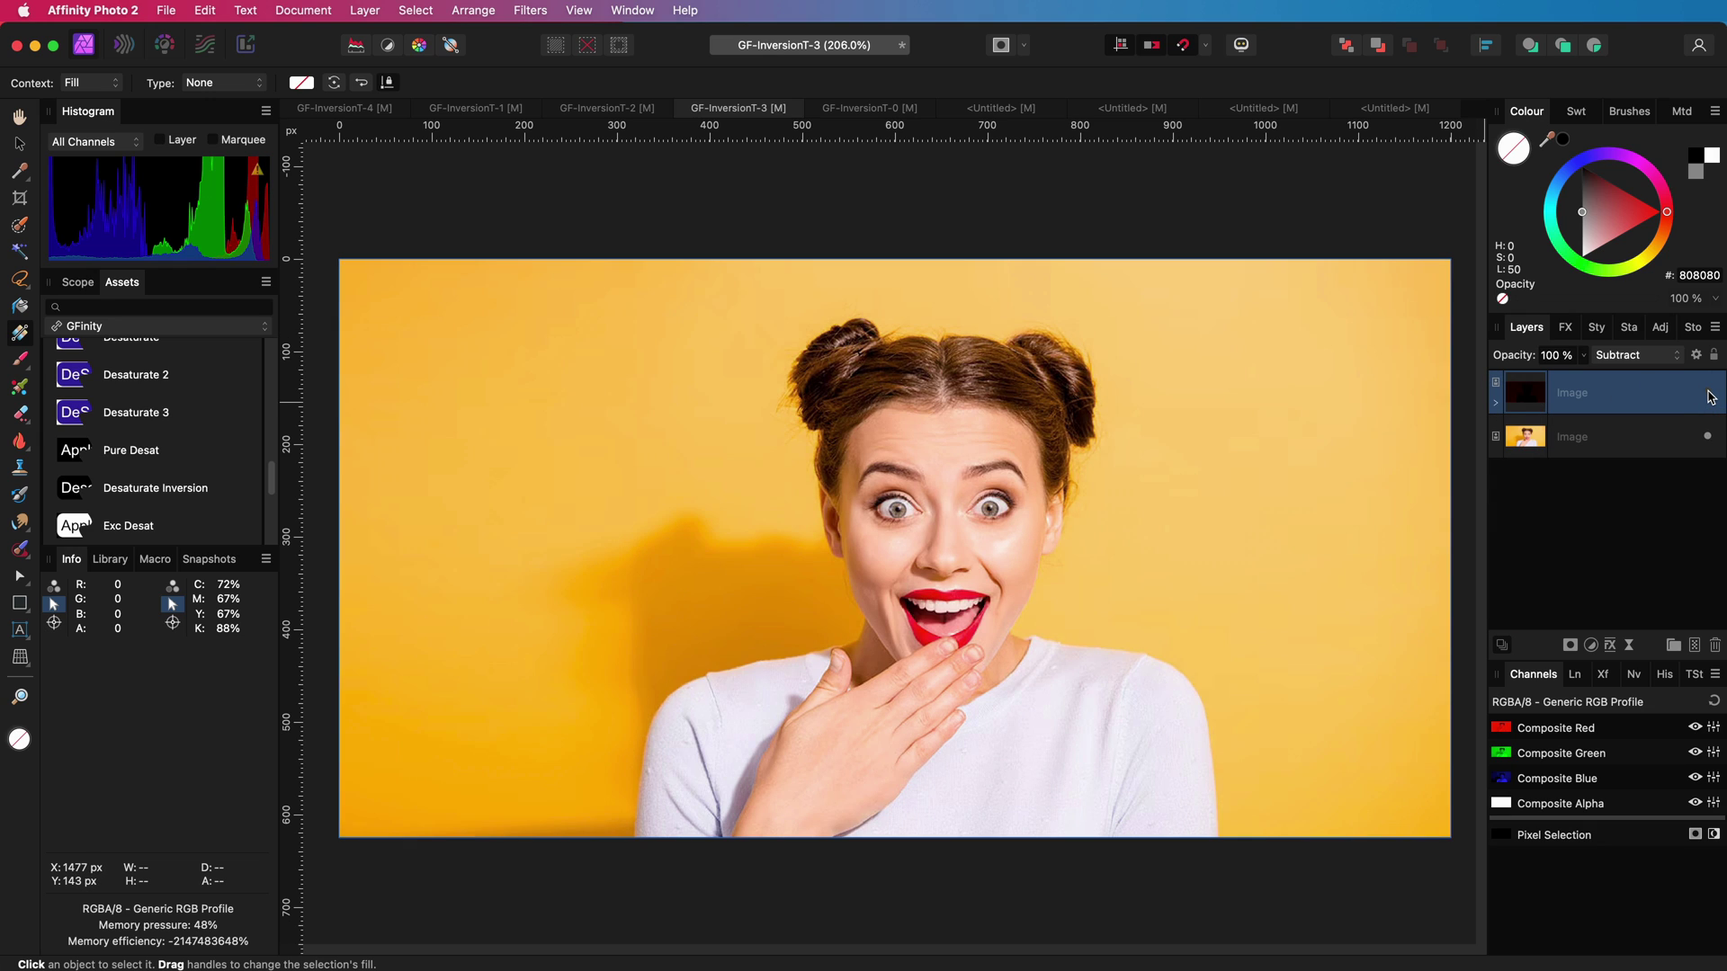
left_click(1590, 646)
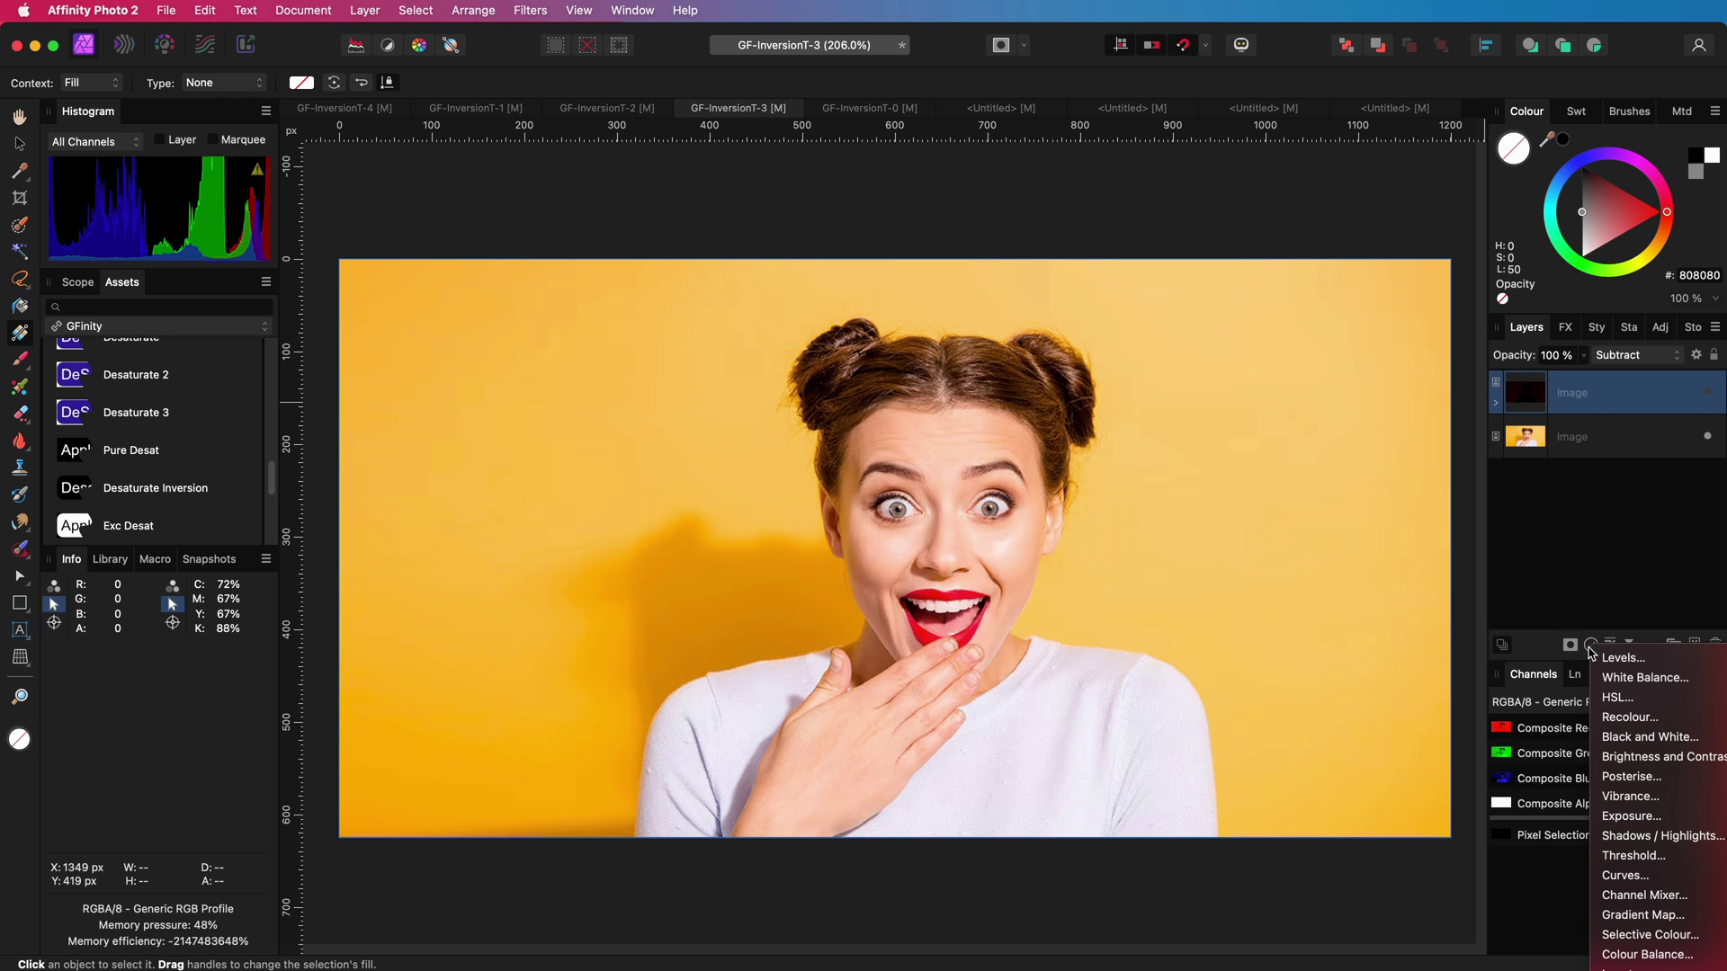
left_click(1610, 695)
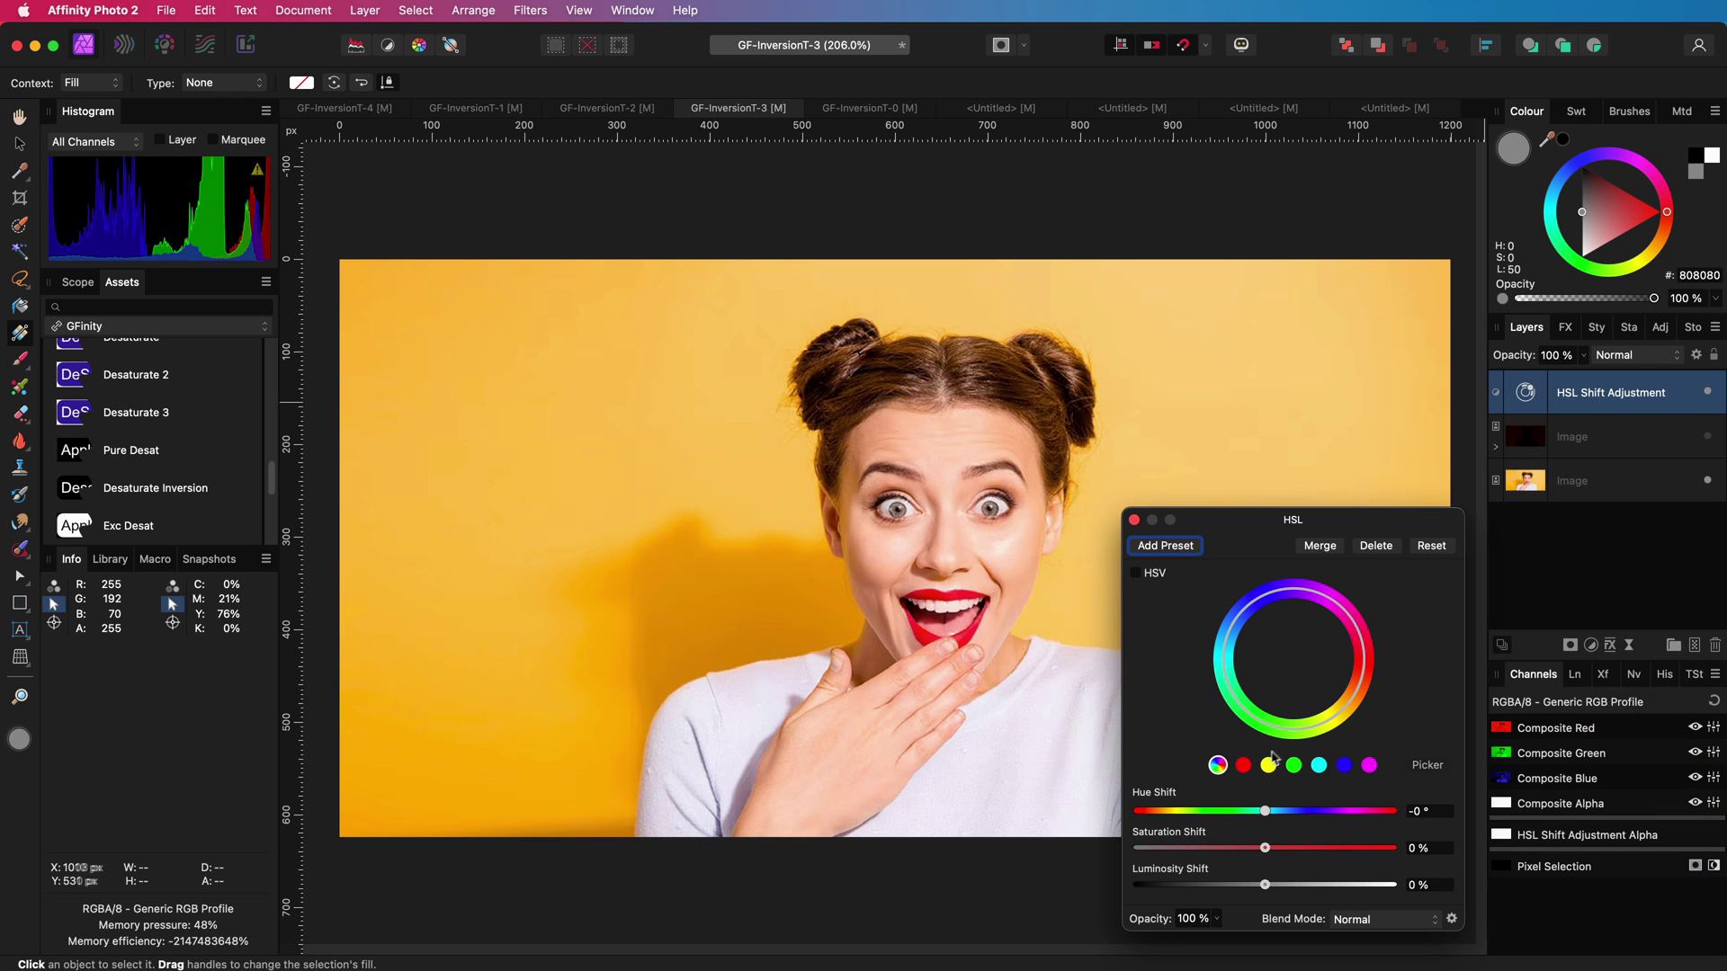
- Lower the yellow hues' saturation to about -25%, then toggle the HSL adjustment to compare
mouse_move(1265, 849)
left_mouse_down()
mouse_move(1191, 854)
mouse_move(1237, 851)
left_mouse_up()
left_click(1268, 764)
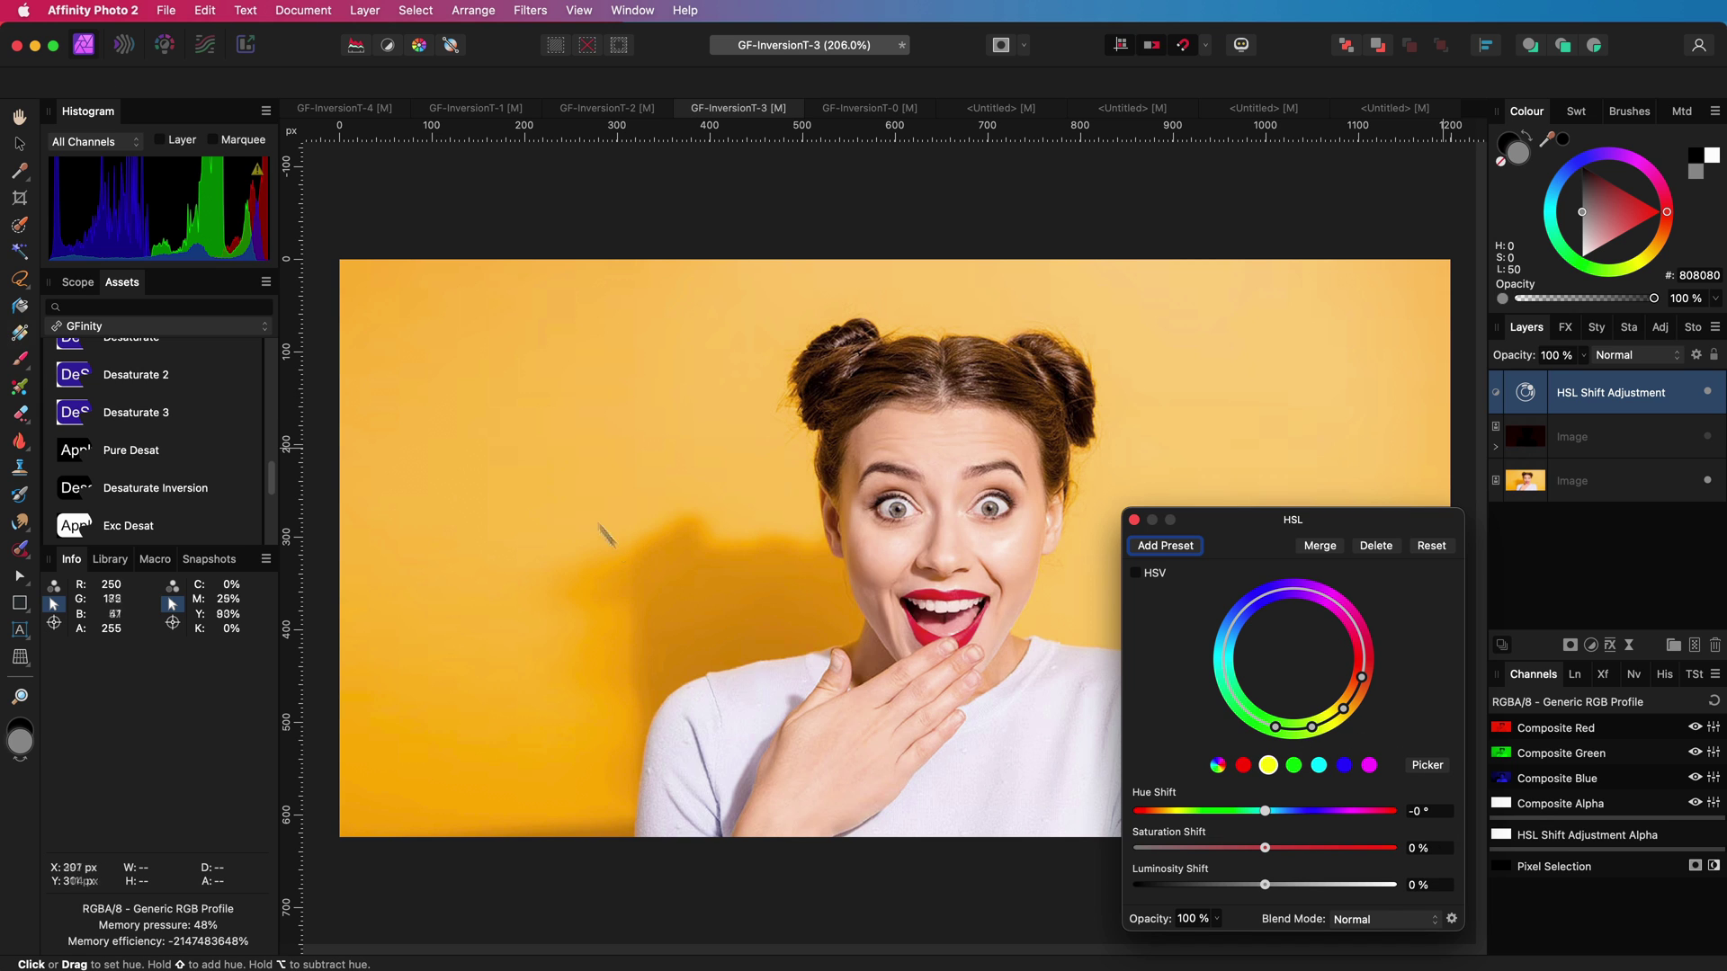
left_click(643, 519)
left_click_drag(1265, 849, 1232, 850)
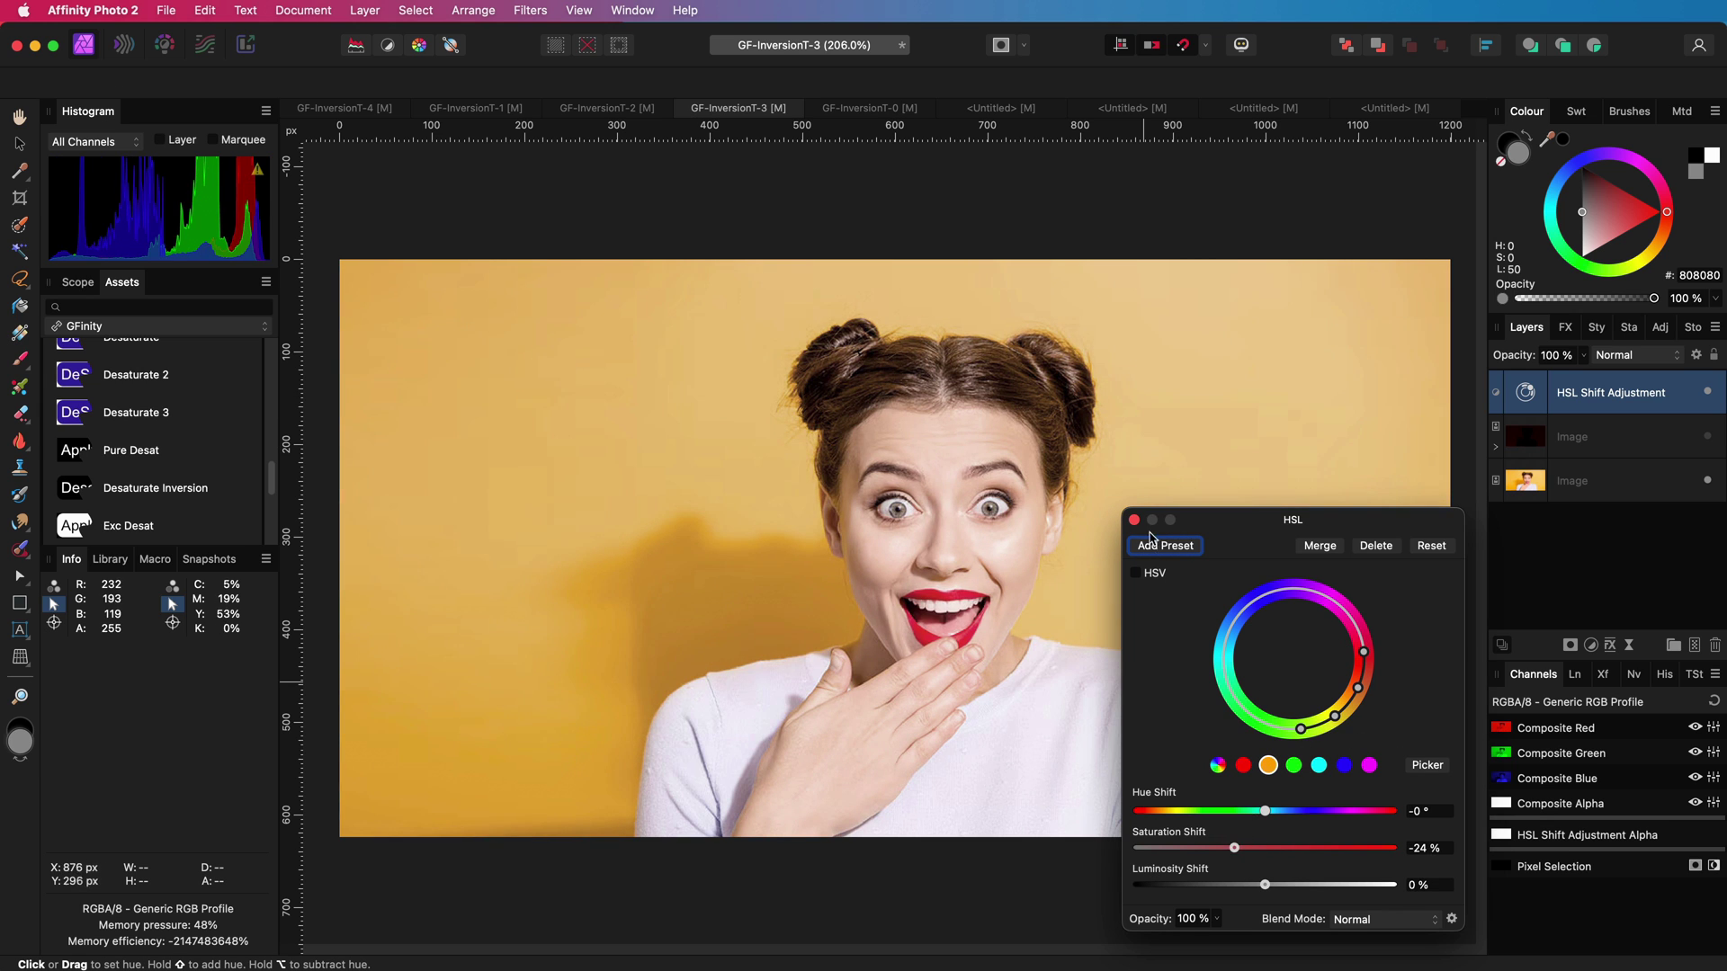
left_click(1134, 520)
left_click(1708, 393)
- Group the fill and invert layers inside the dark image layer and copy the group
left_click(1496, 447)
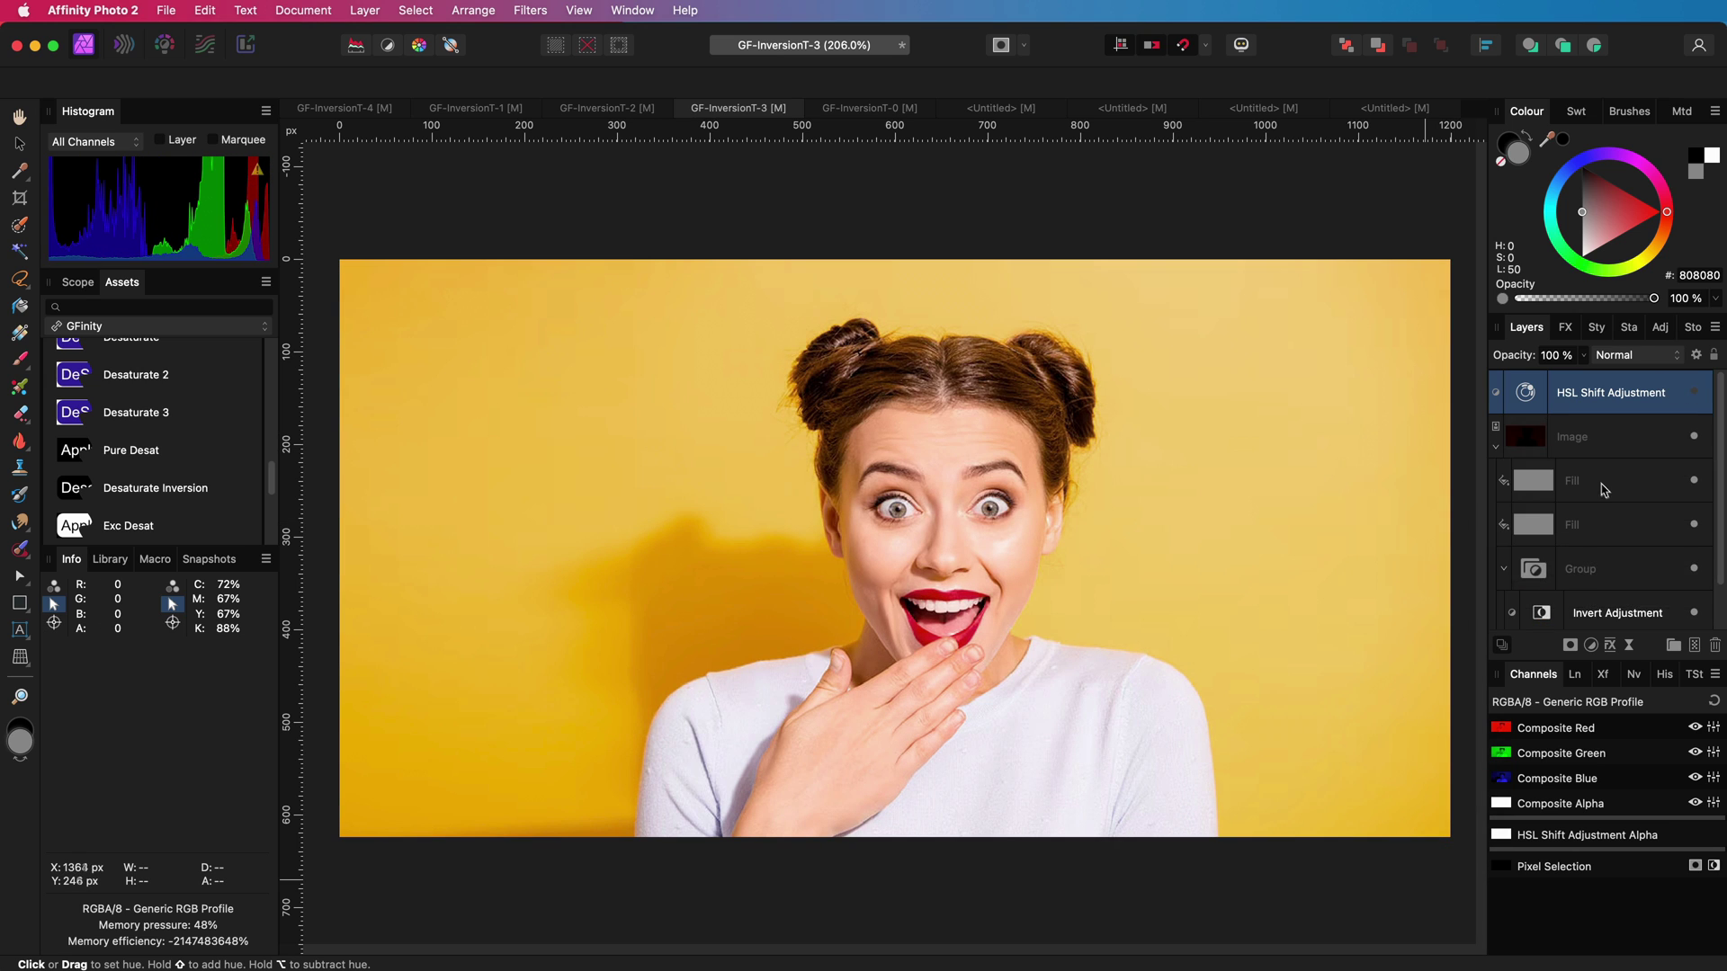
left_click(1544, 450)
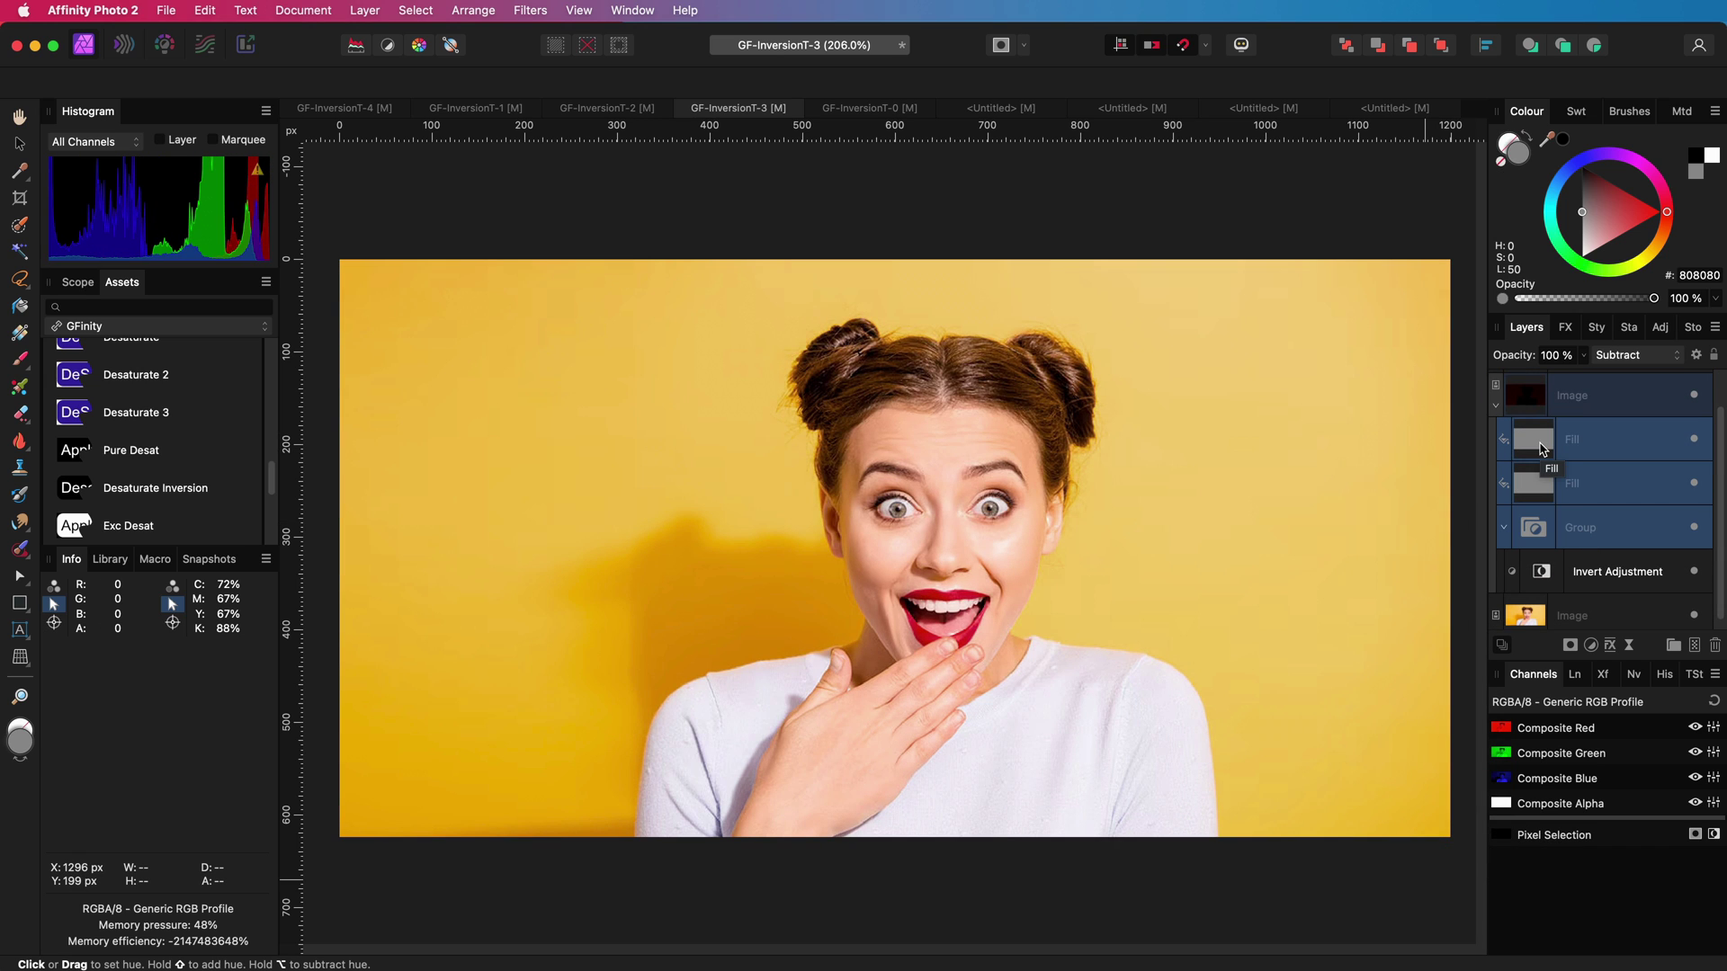
key("super+g")
right_click(1540, 487)
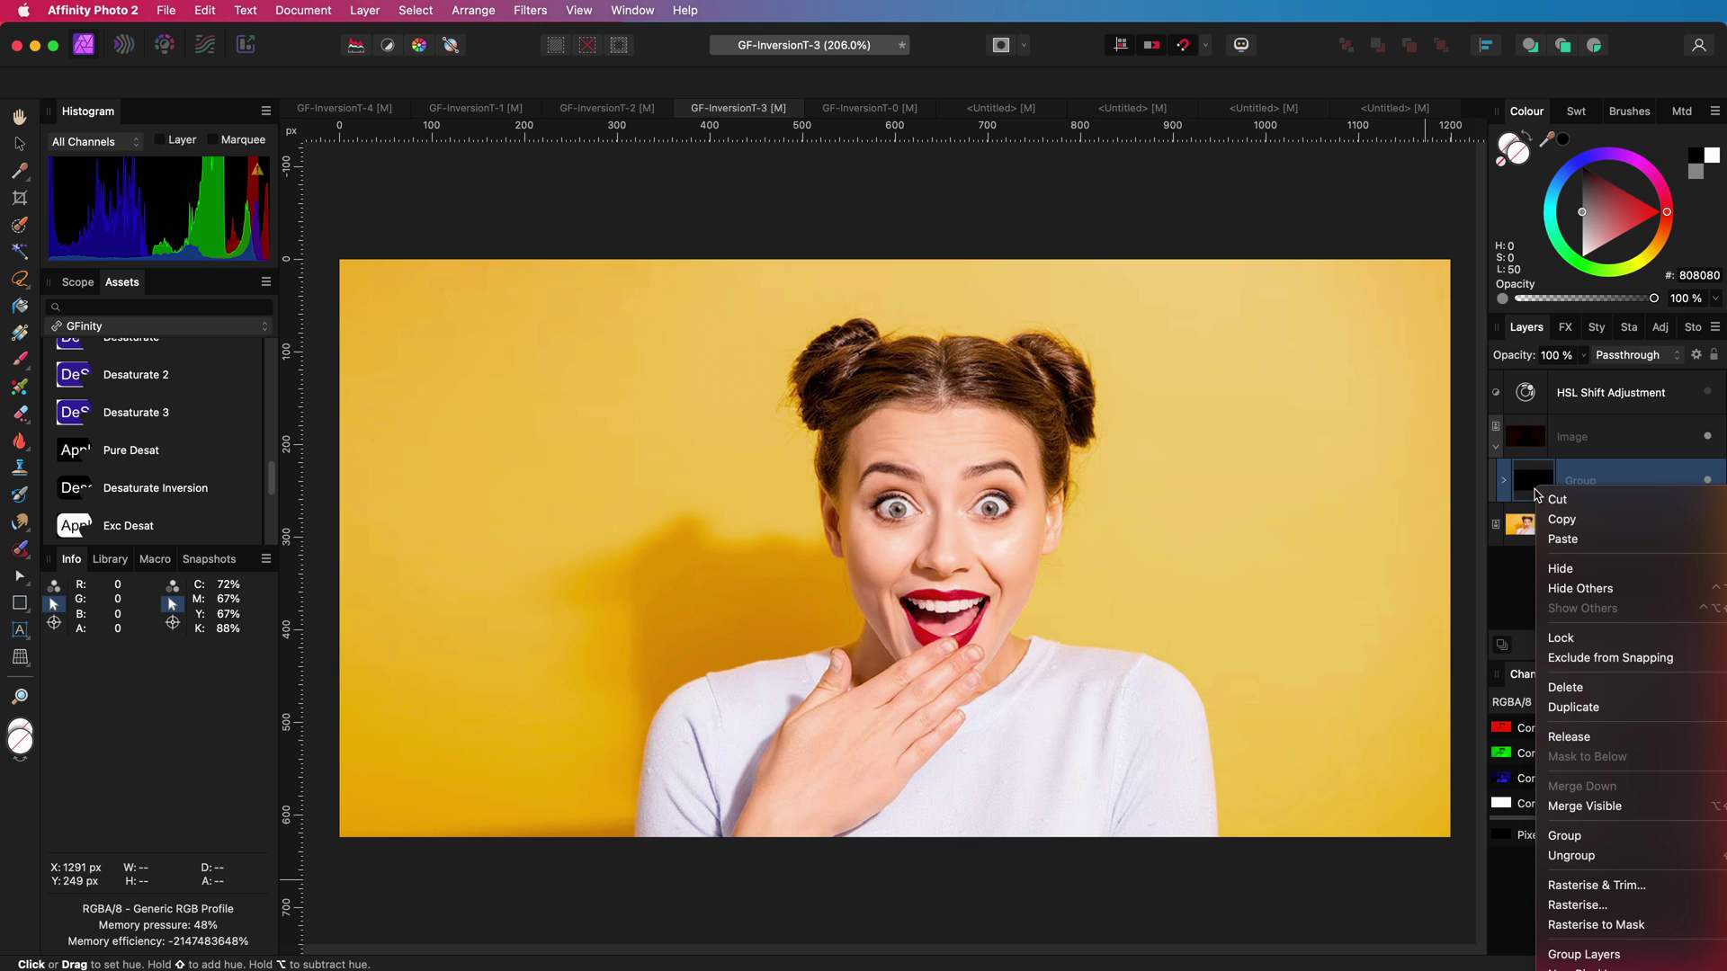
left_click(1561, 519)
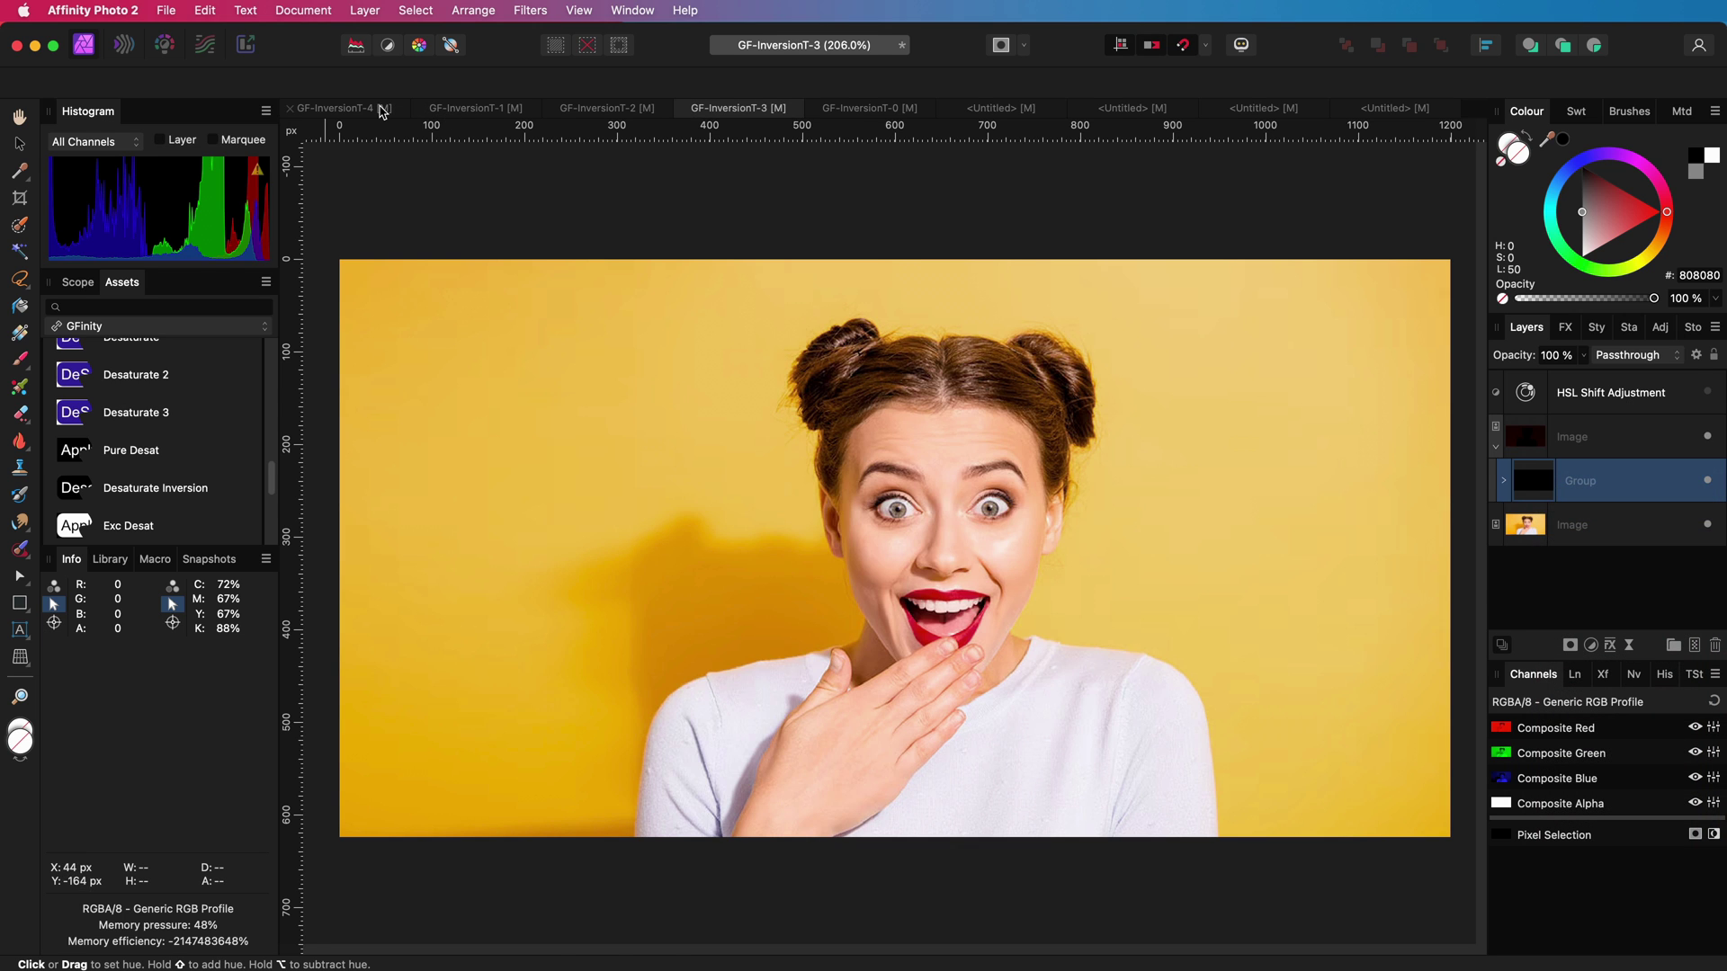
- In GF-InversionT-4, duplicate the photo layer and paste the copied group into the top copy
key("ctrl+Tab")
right_click(1540, 388)
left_click(1574, 428)
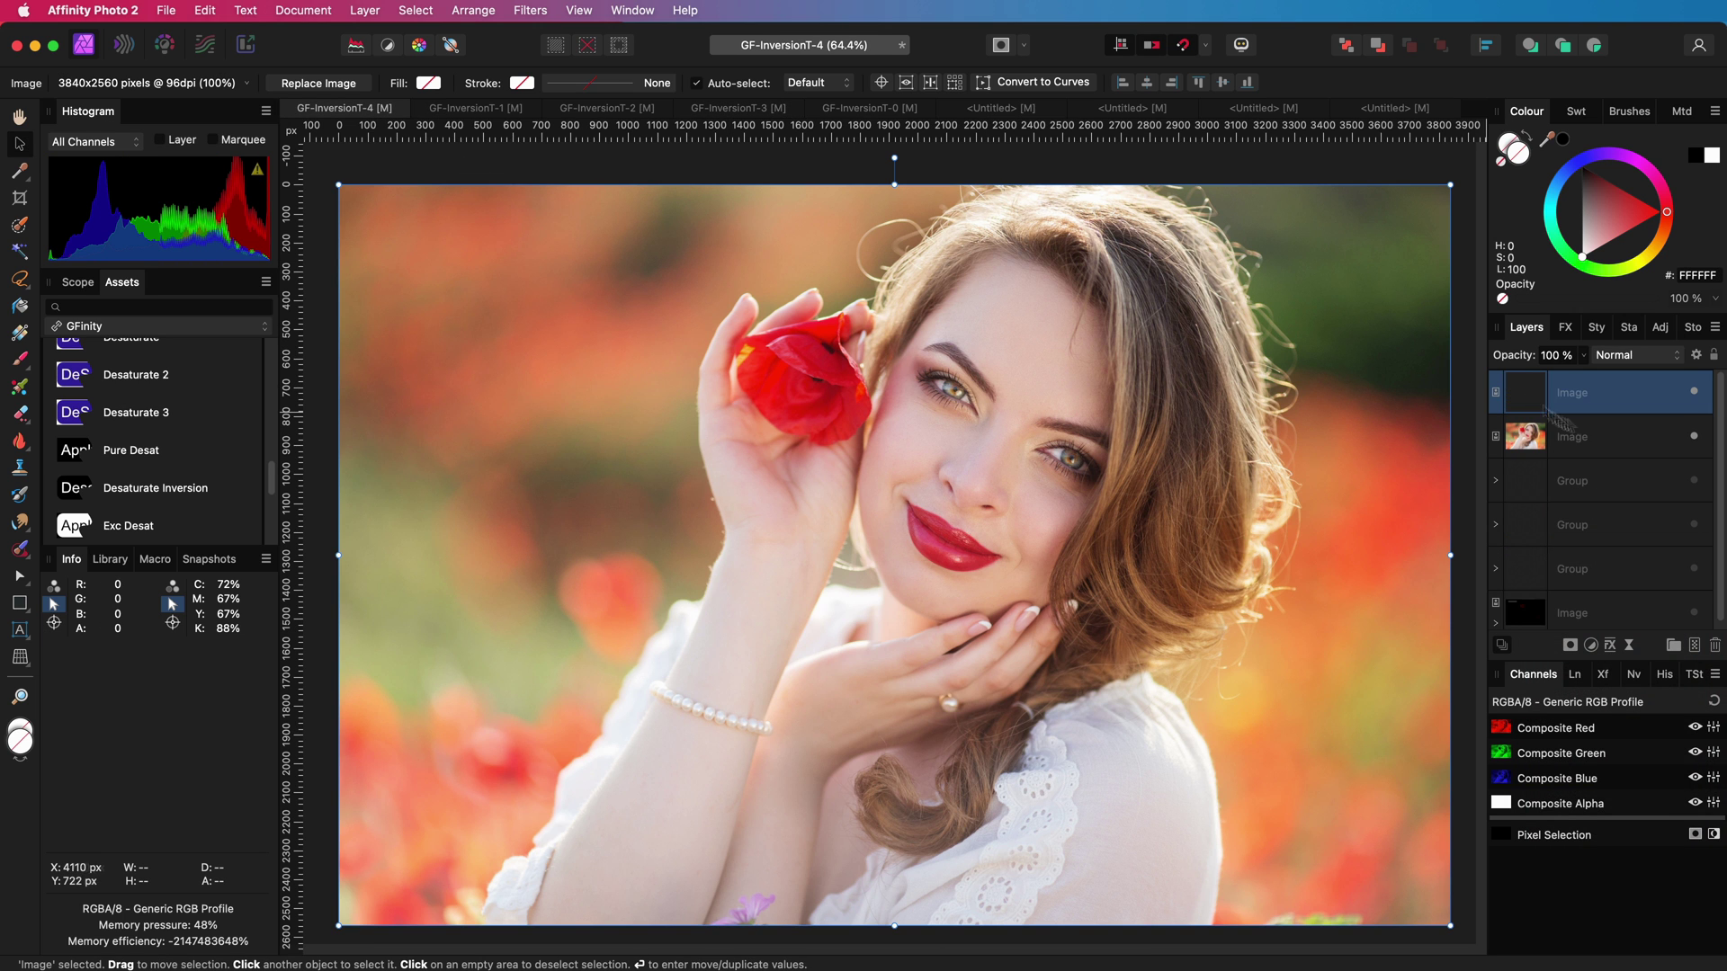
key("super+v")
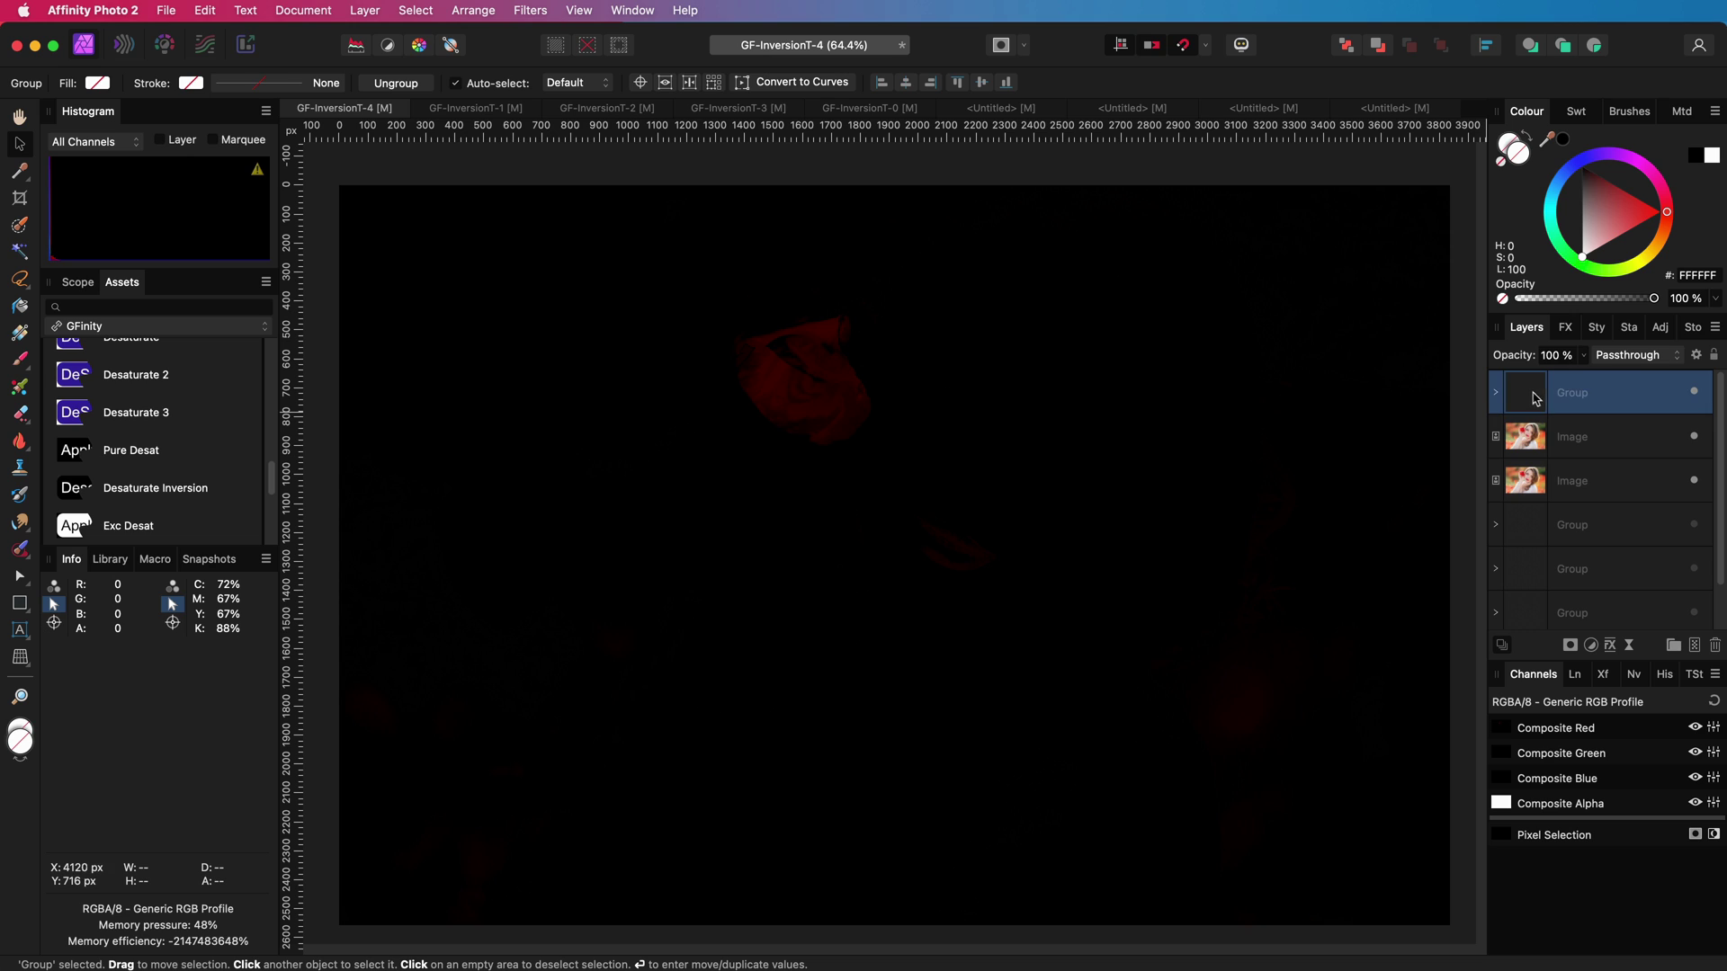
left_click_drag(1572, 427, 1583, 439)
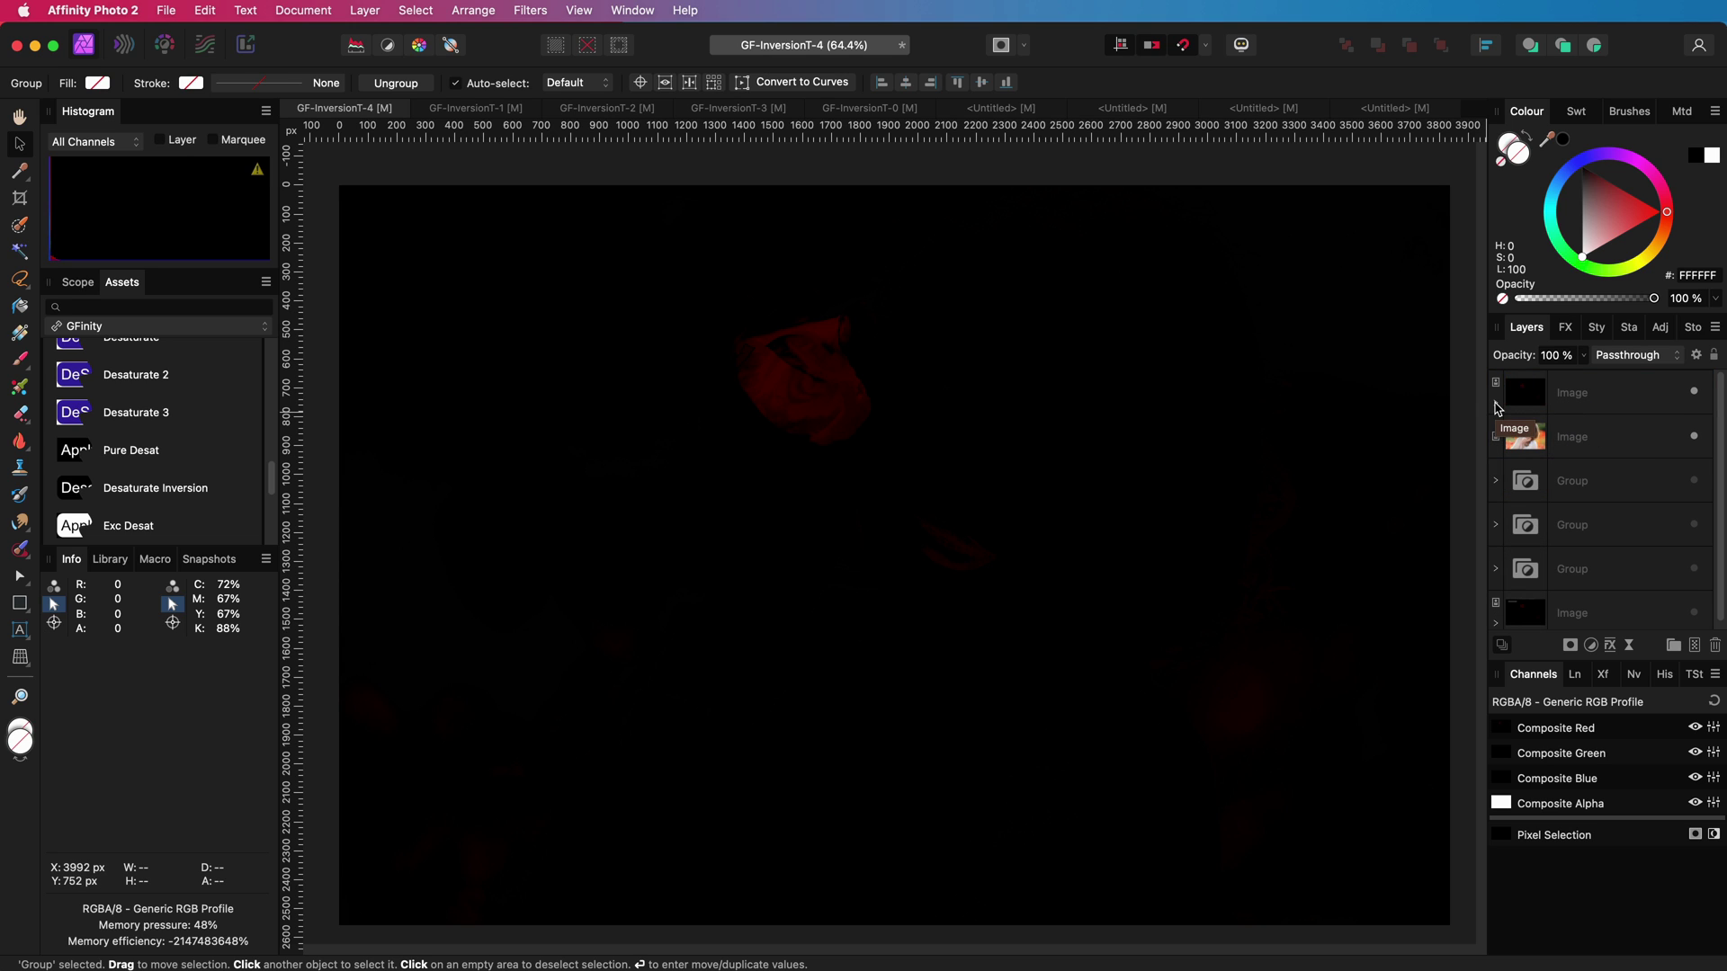
left_click(1529, 393)
left_click(1624, 356)
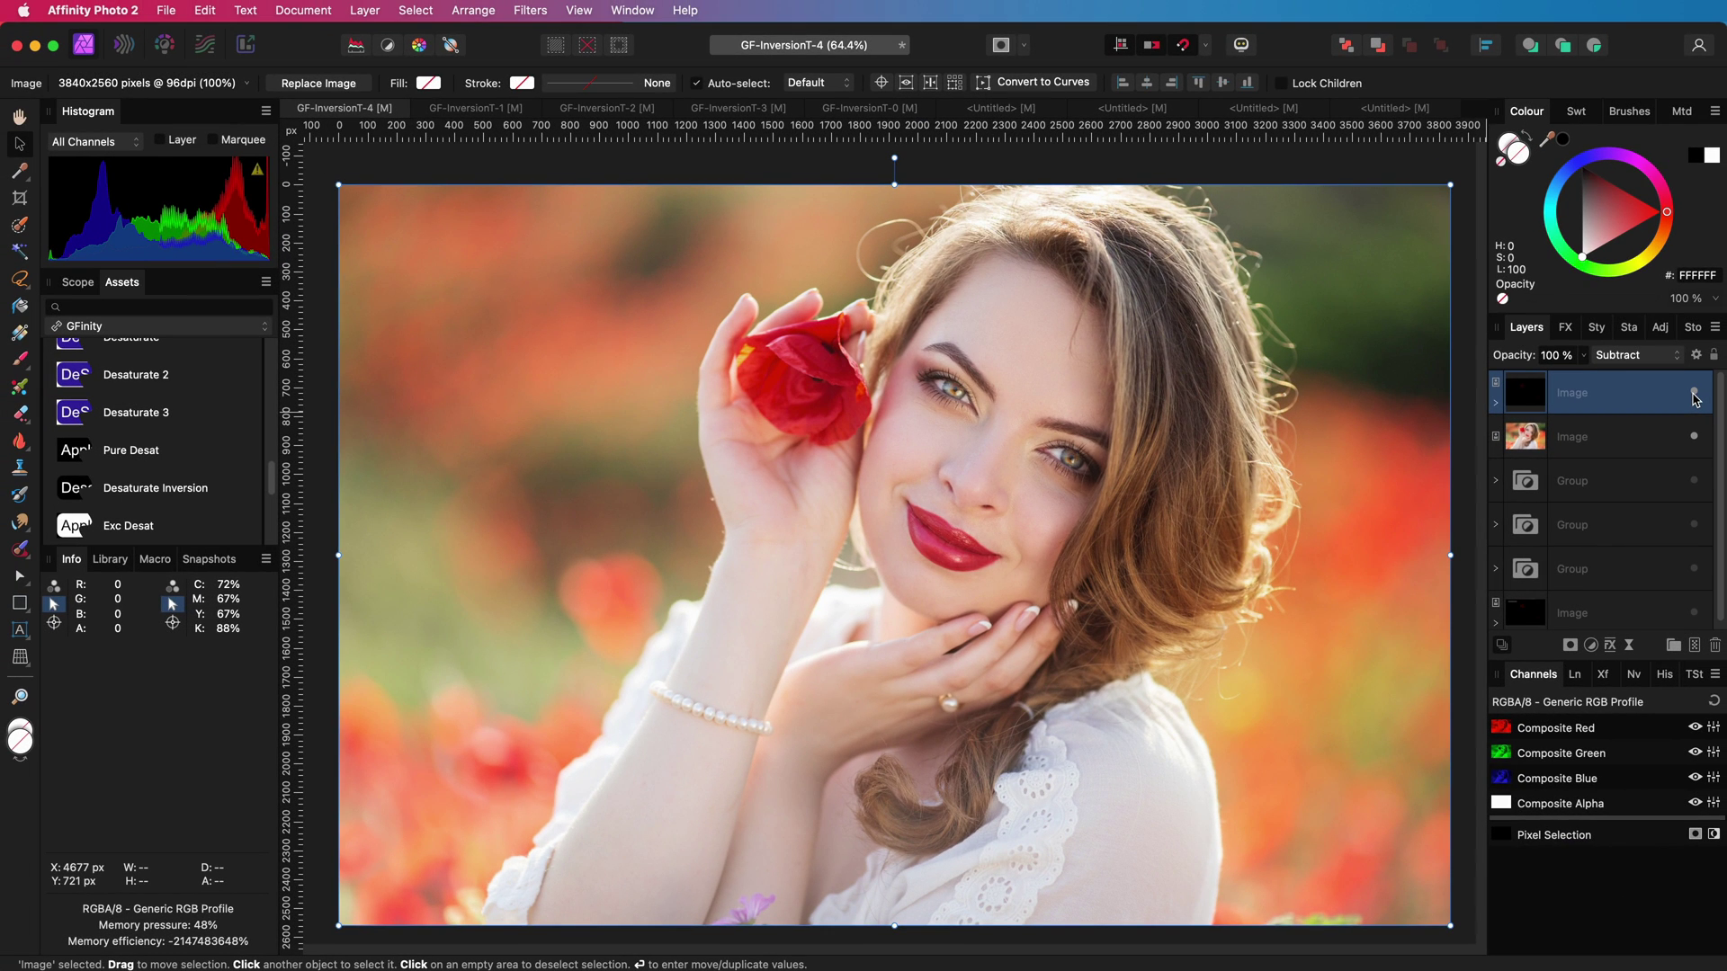
left_click(1591, 644)
left_click(1631, 702)
left_click_drag(1264, 848, 1223, 853)
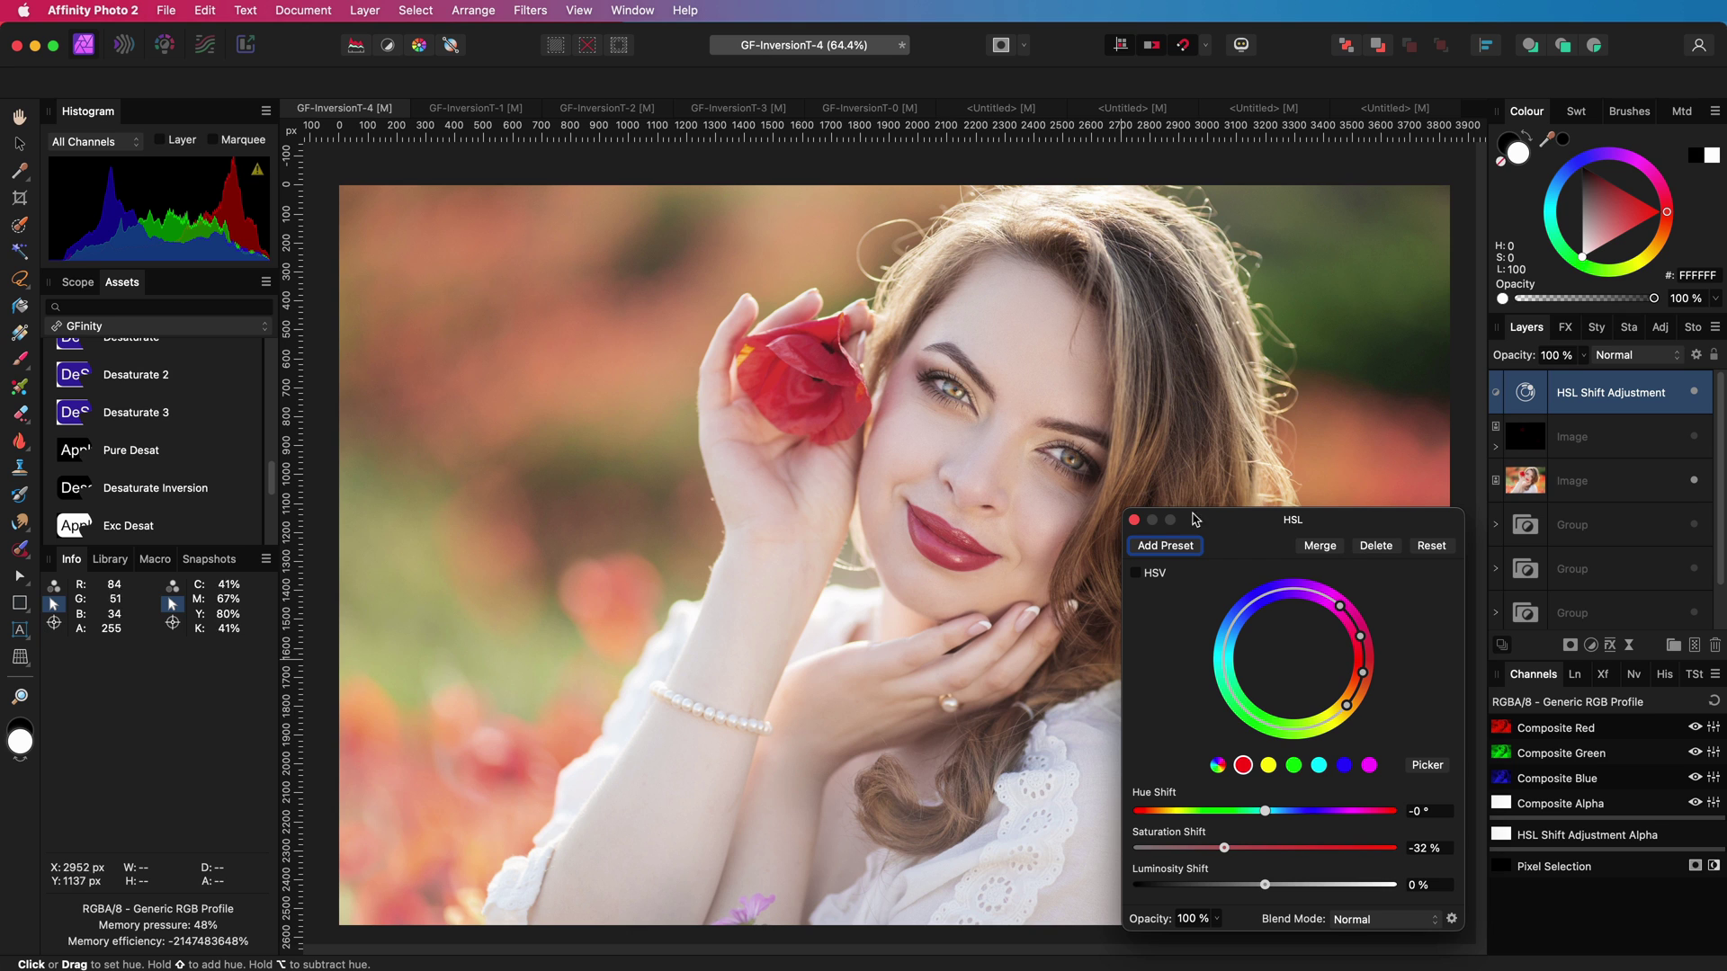
left_click(1135, 521)
left_click(1695, 393)
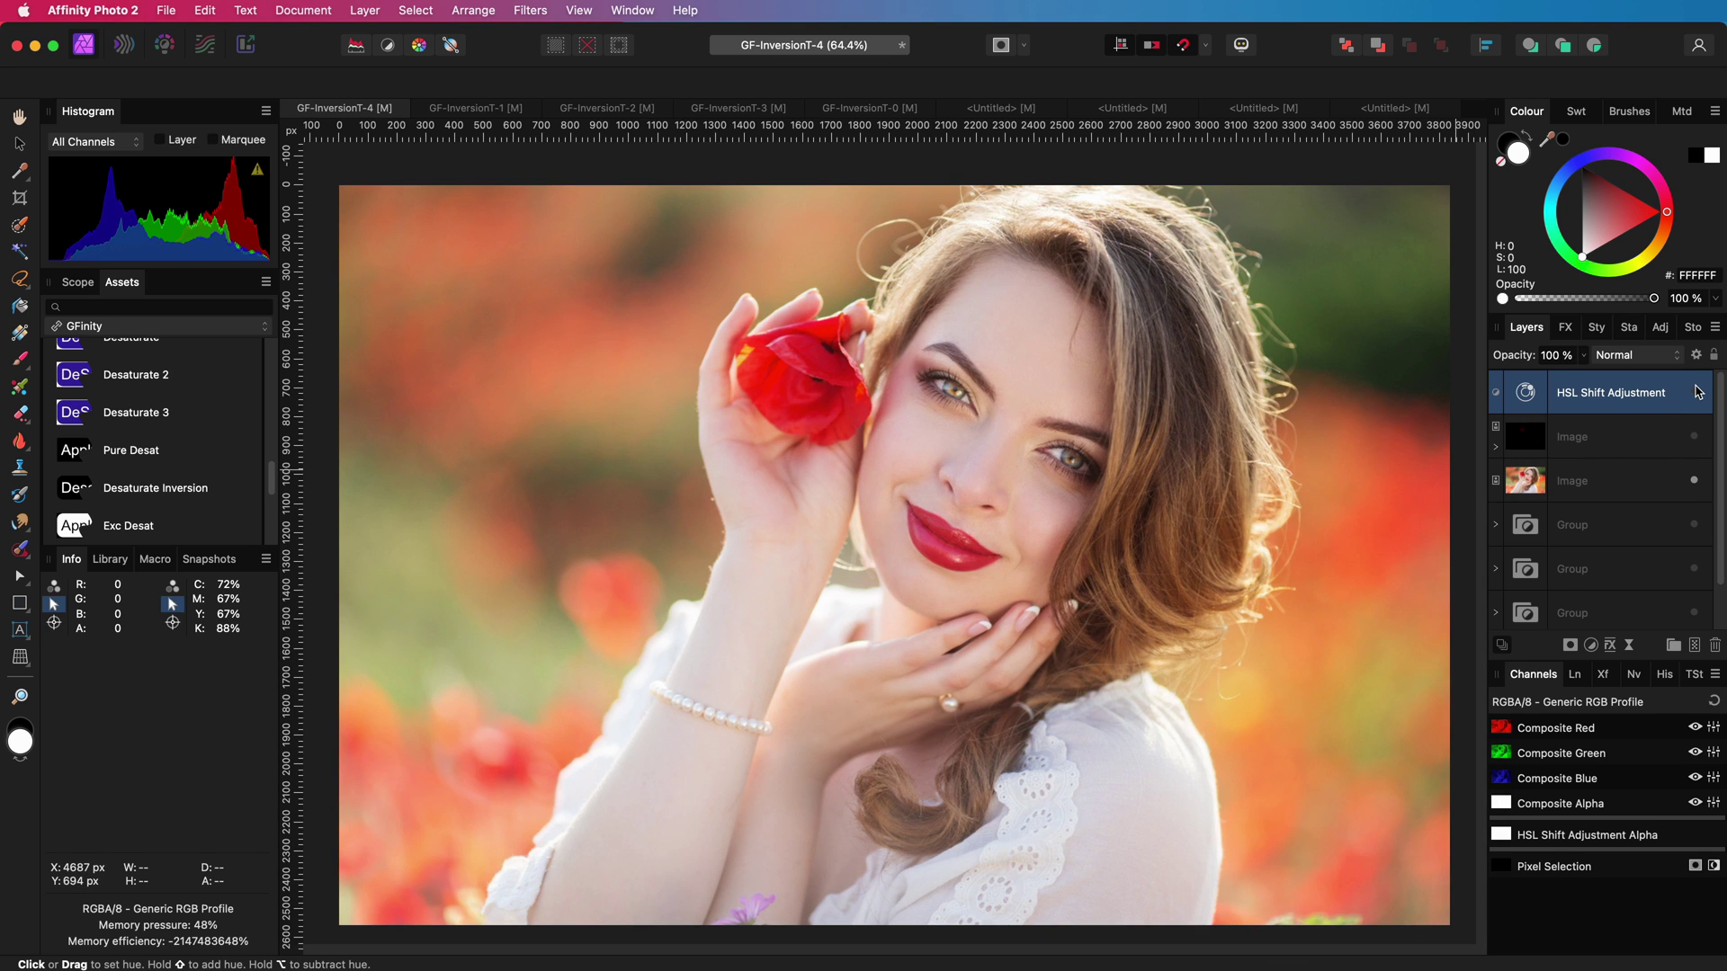
left_click(1695, 392)
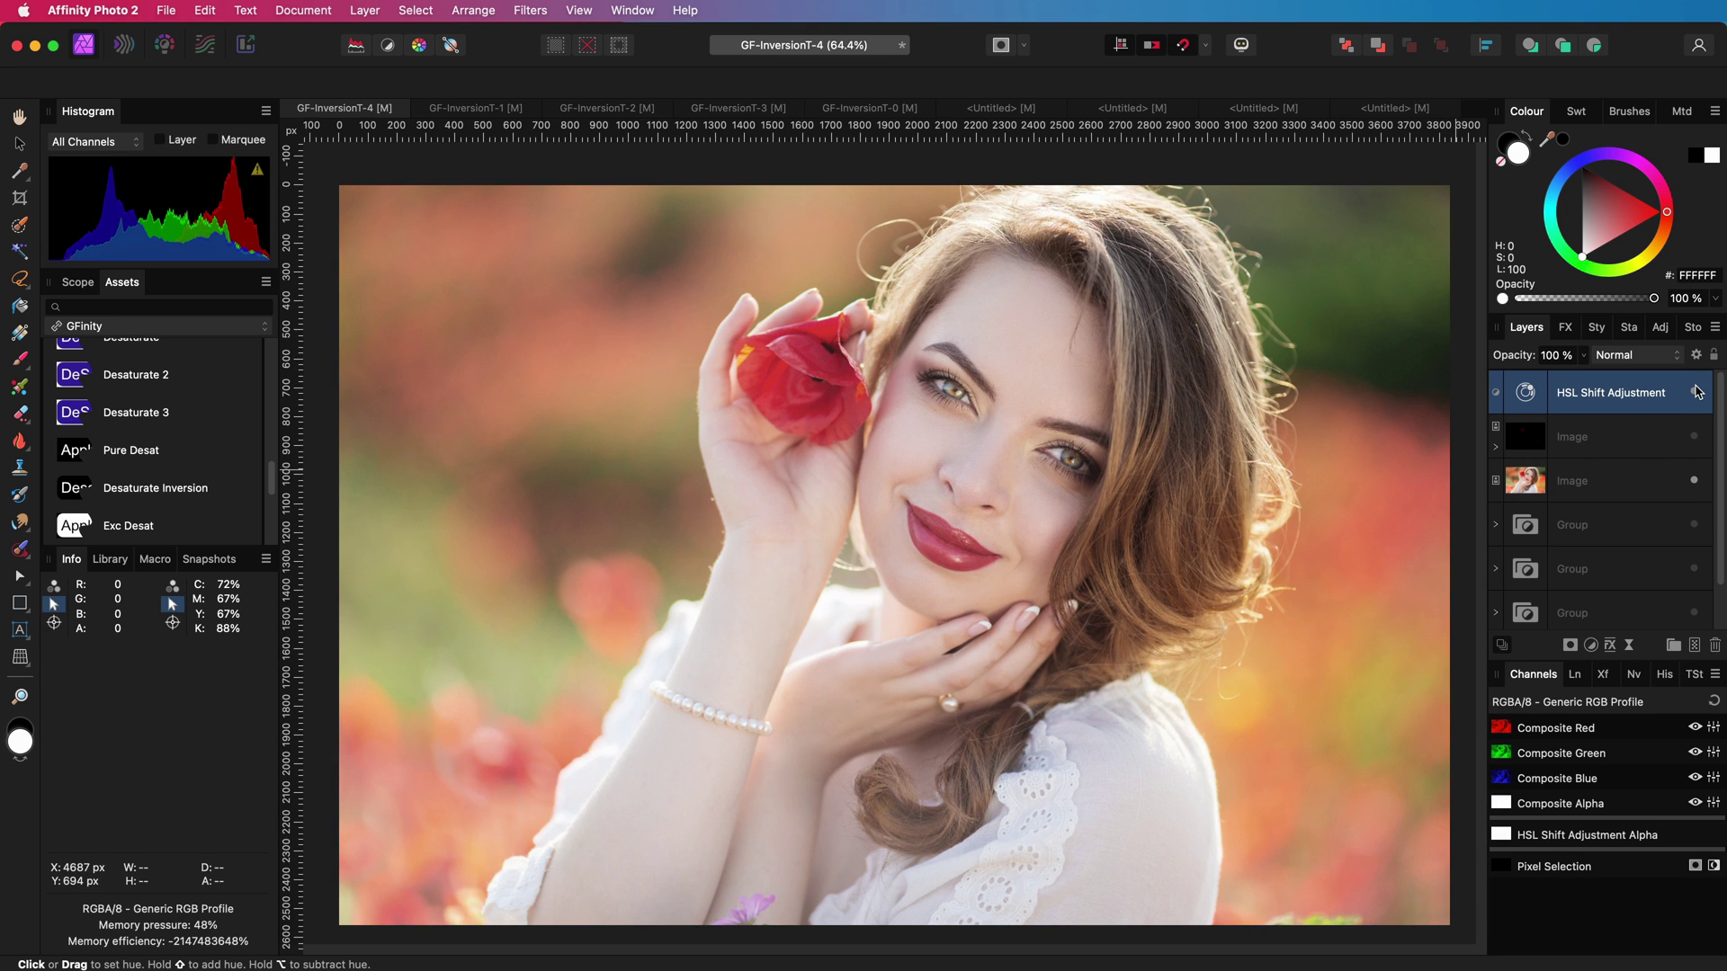
key("Delete")
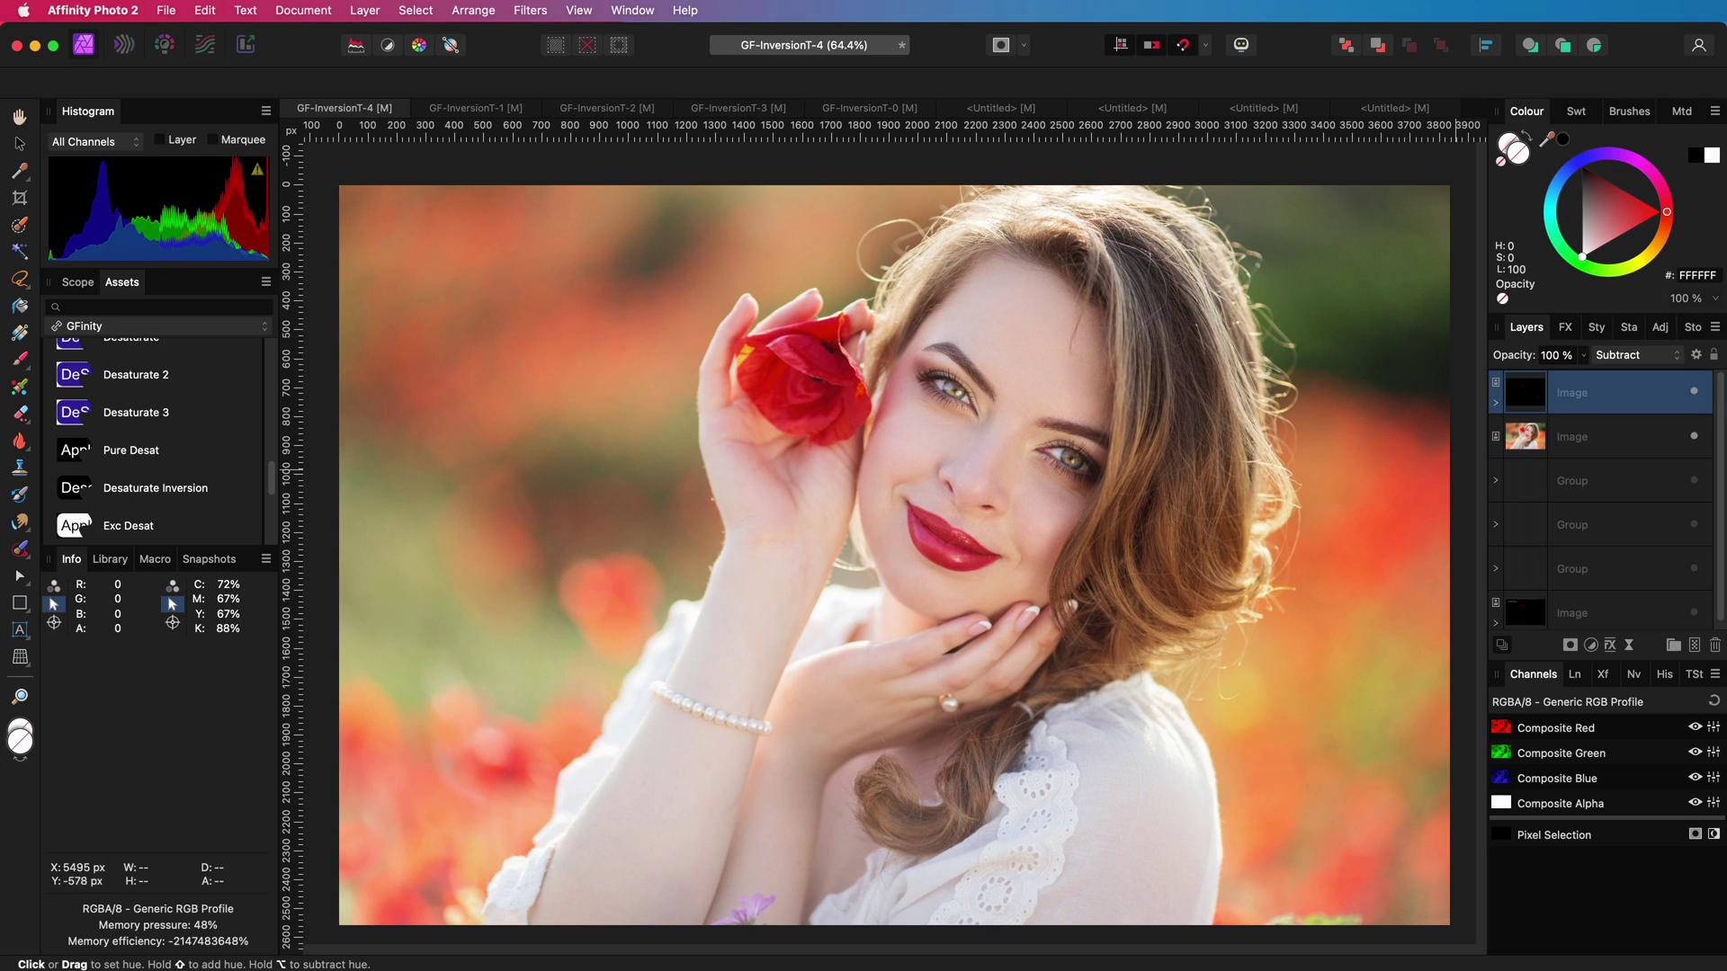
key("v")
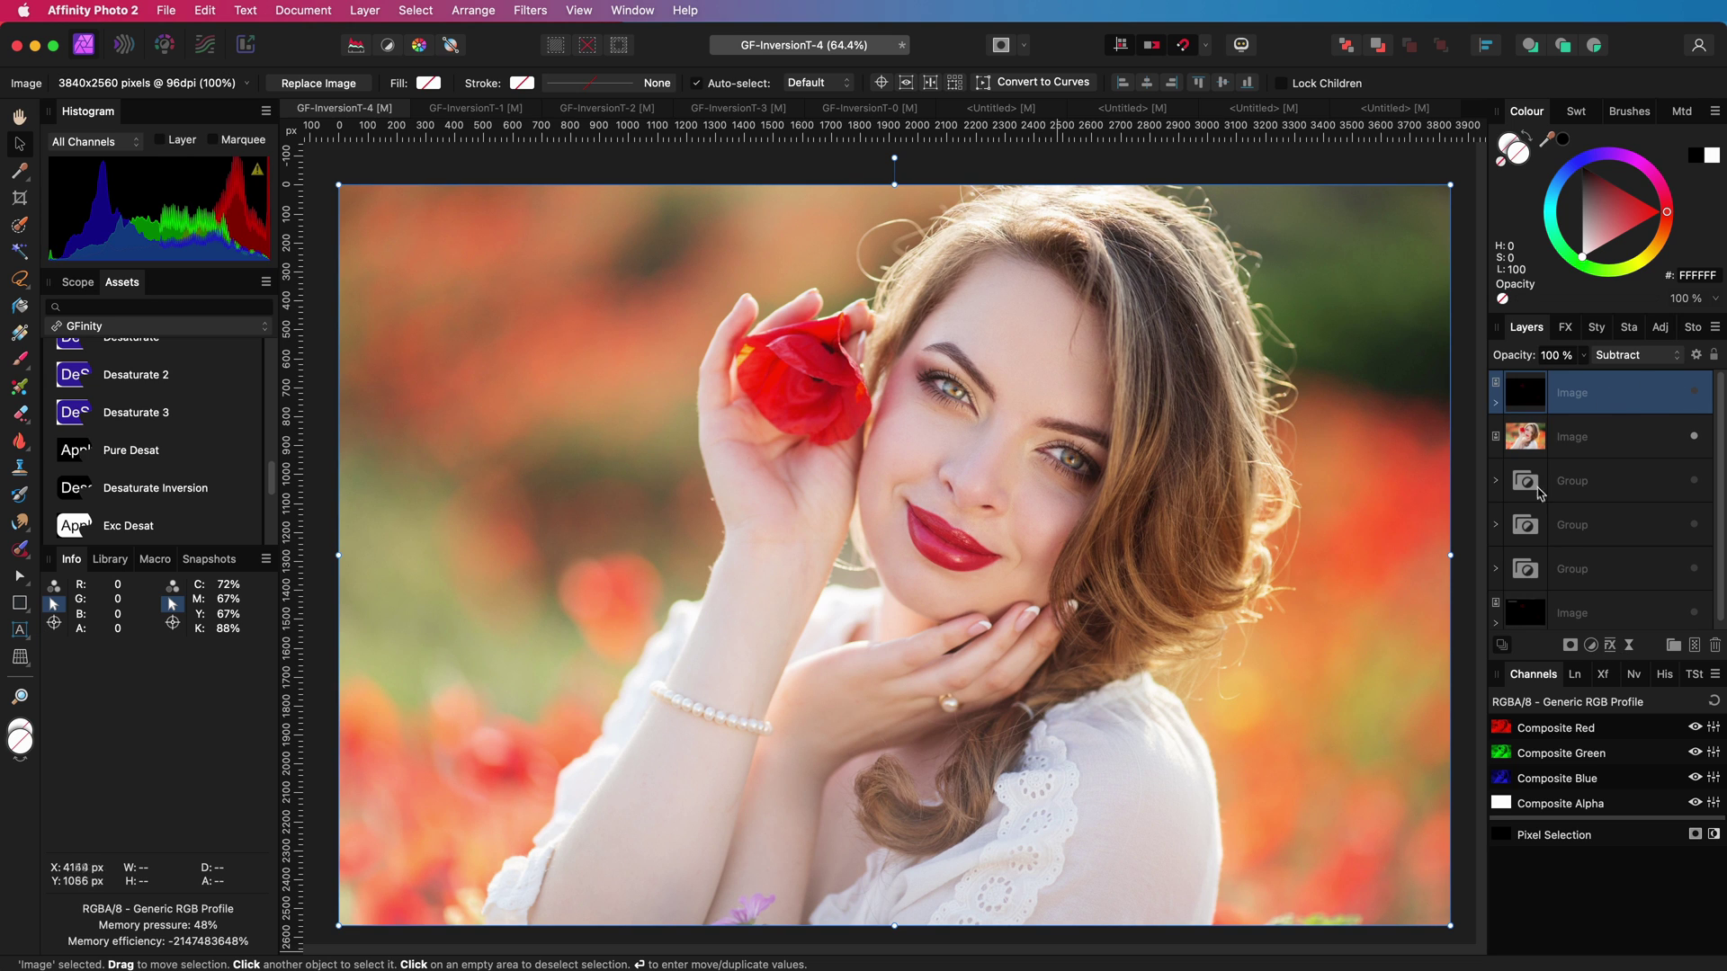
- Add an Invert adjustment with 50% opacity and Luminosity blend mode above the photo
left_click(1593, 645)
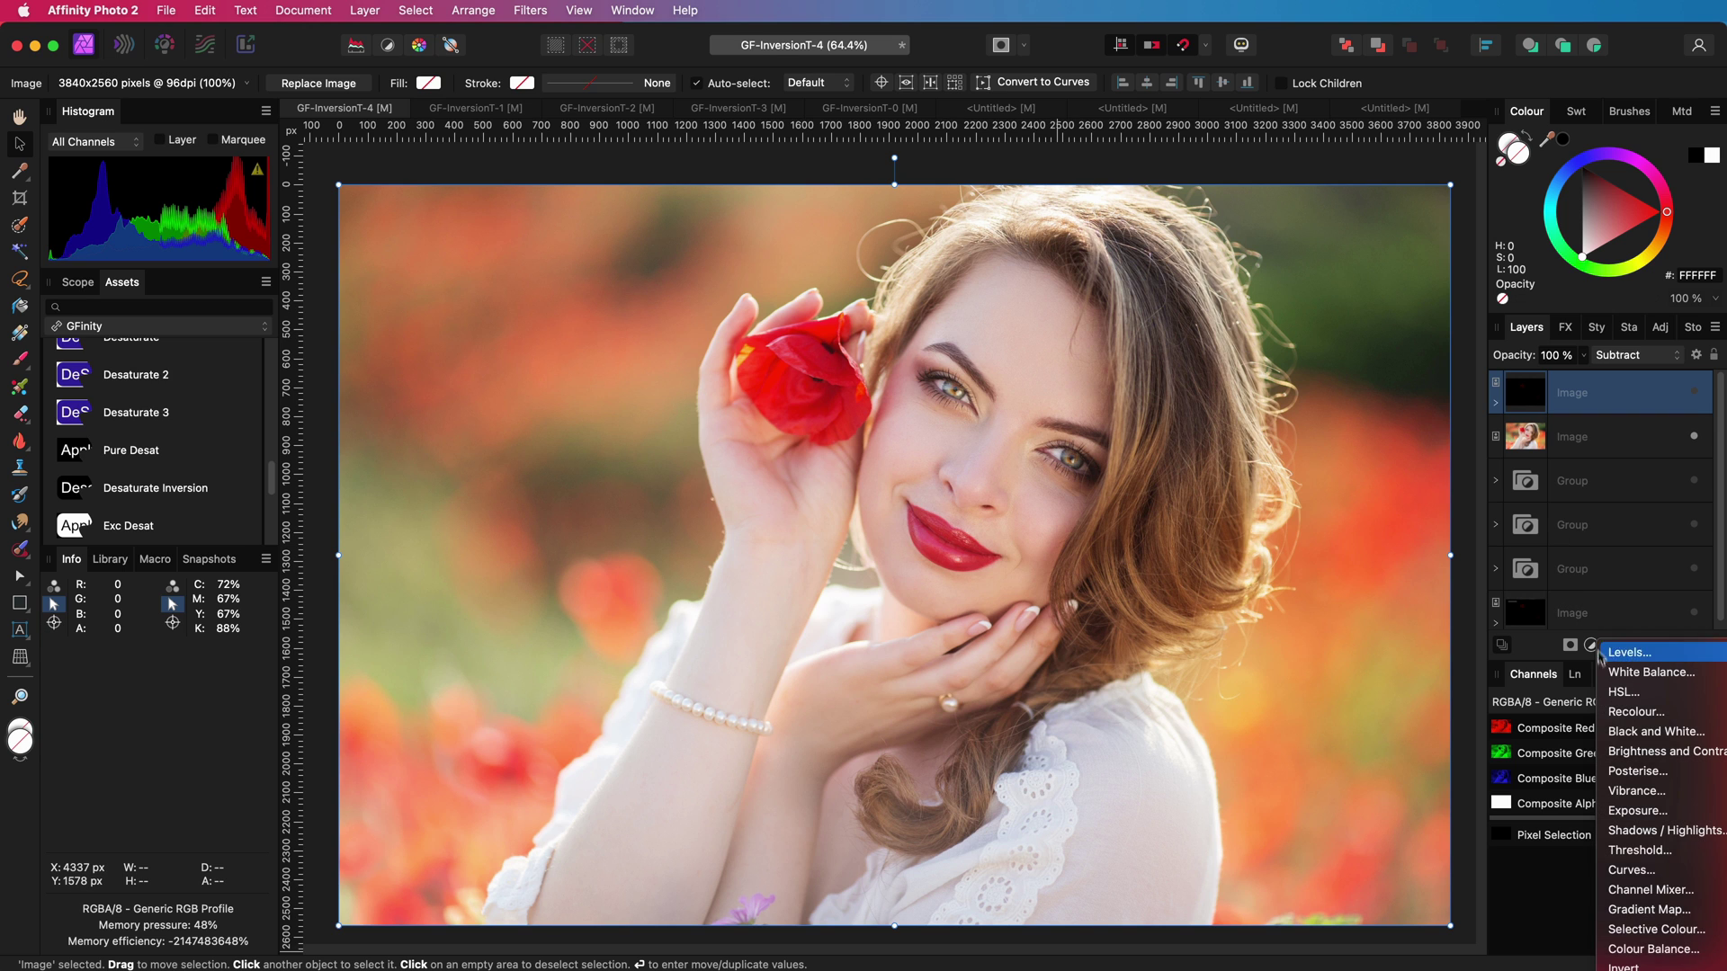
left_click(1667, 967)
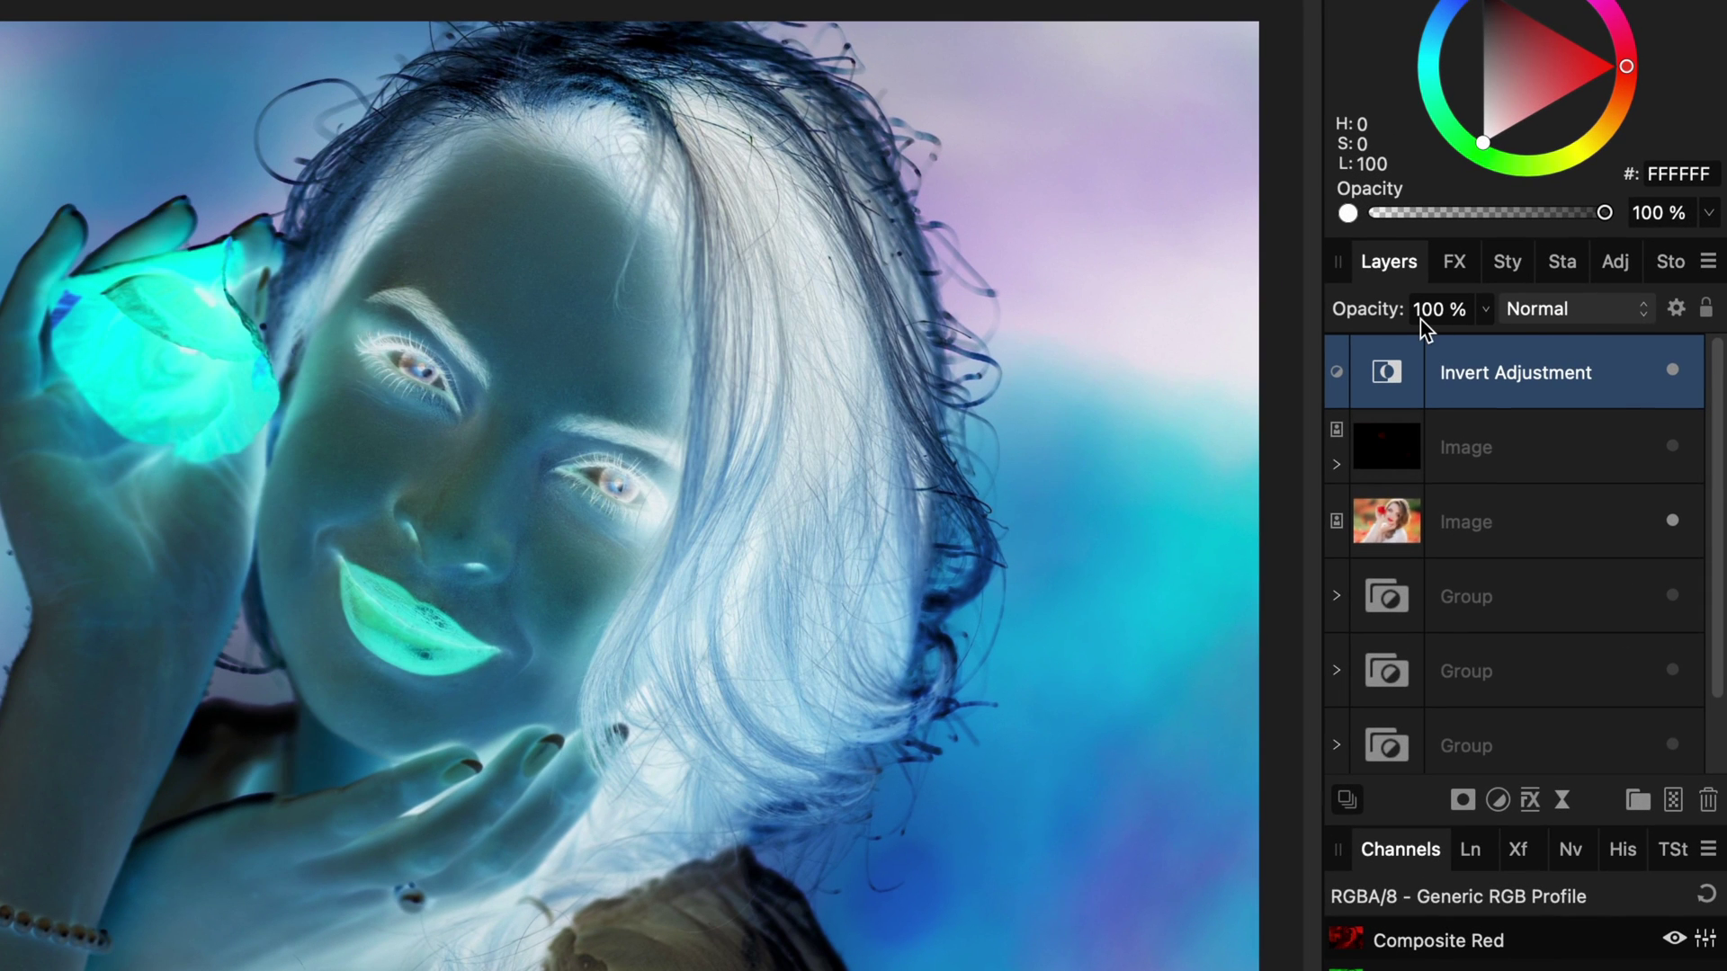
left_click(1425, 313)
type("50")
key("Return")
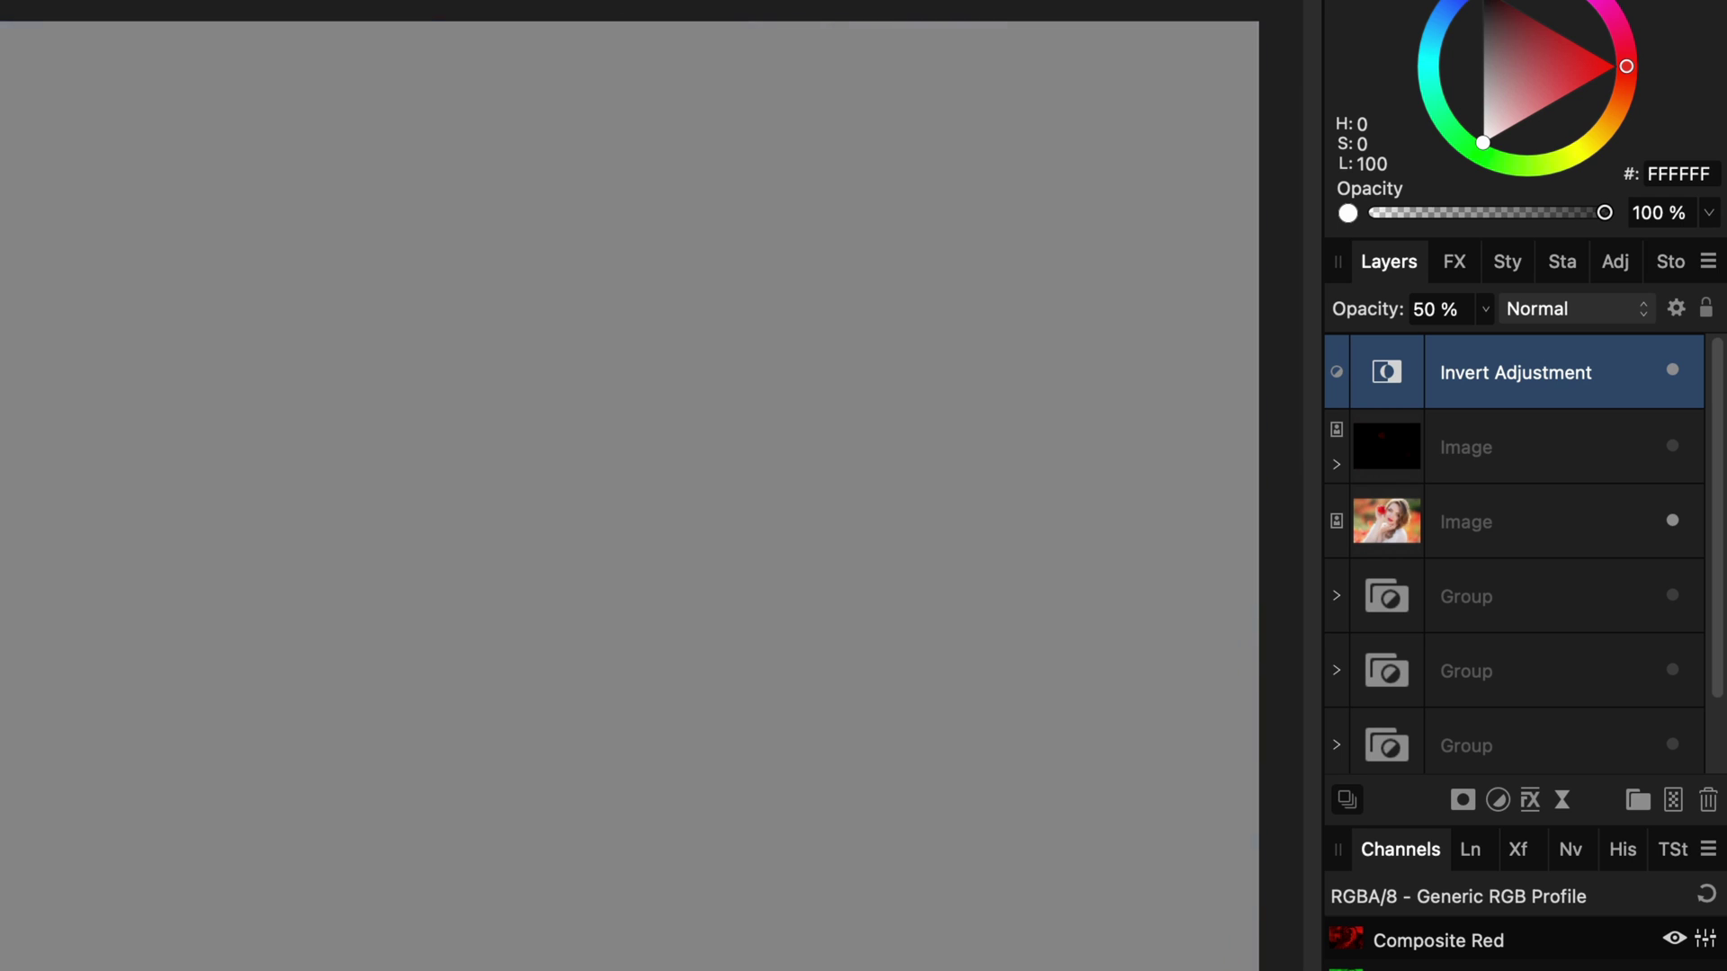
left_click(1543, 310)
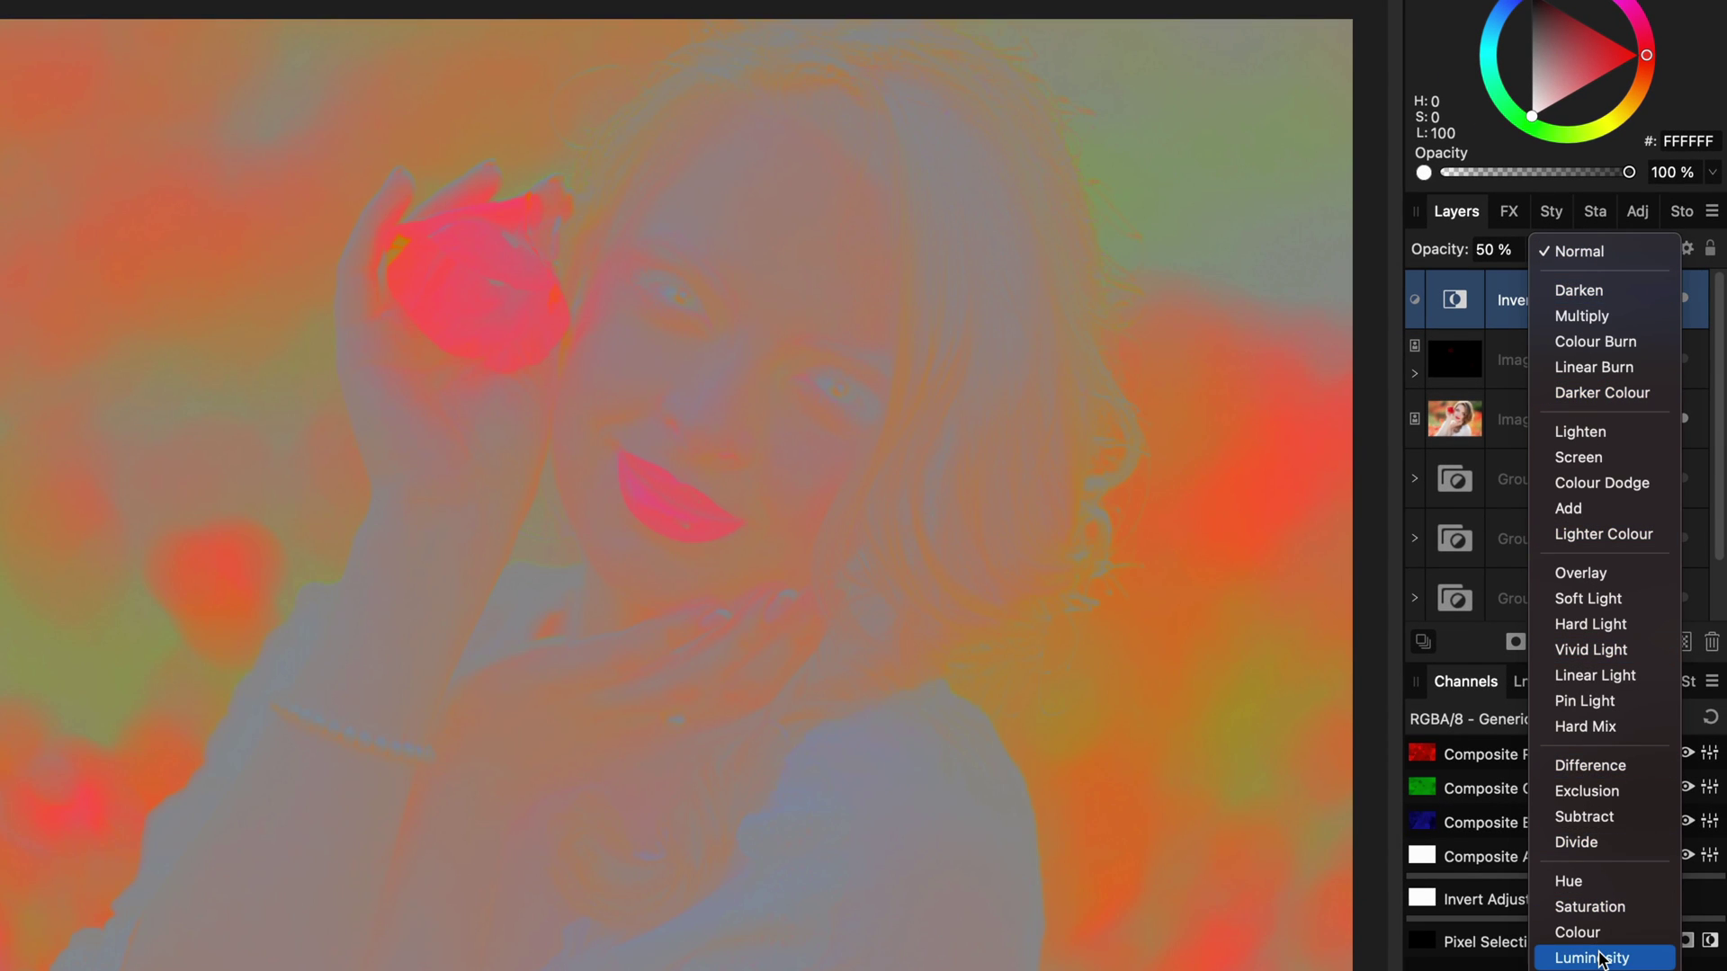
left_click(1600, 959)
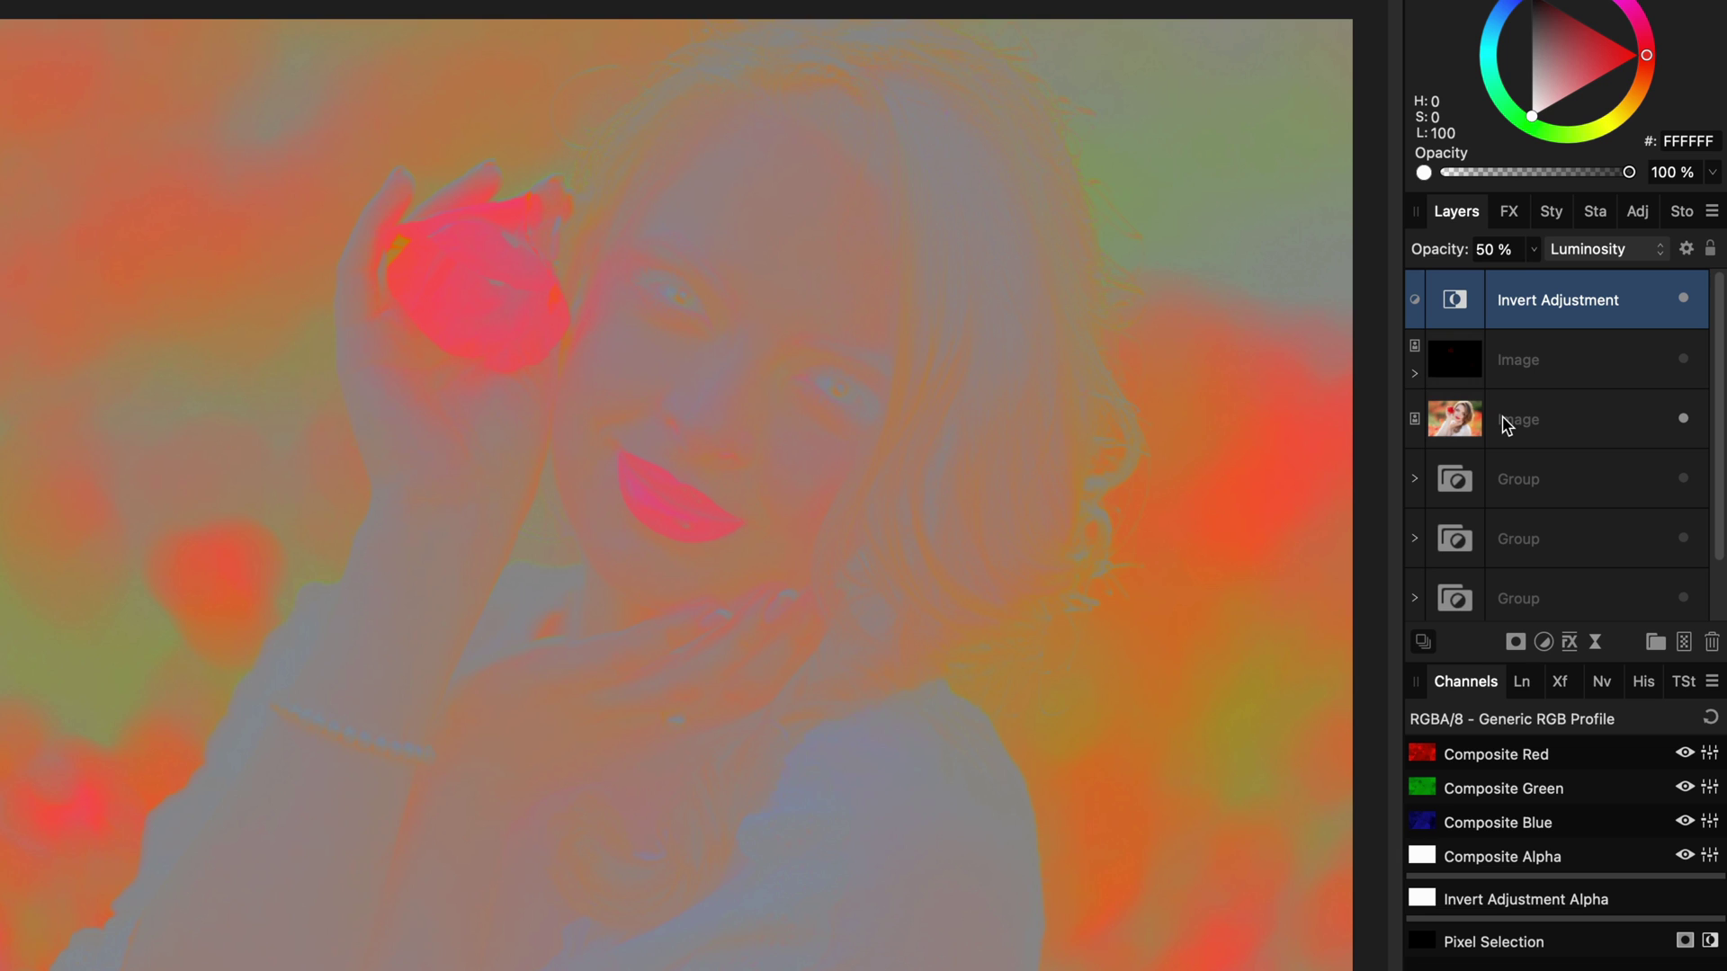
- Group the Invert adjustment, set the group to Saturation blending, and hide it to compare
right_click(1527, 311)
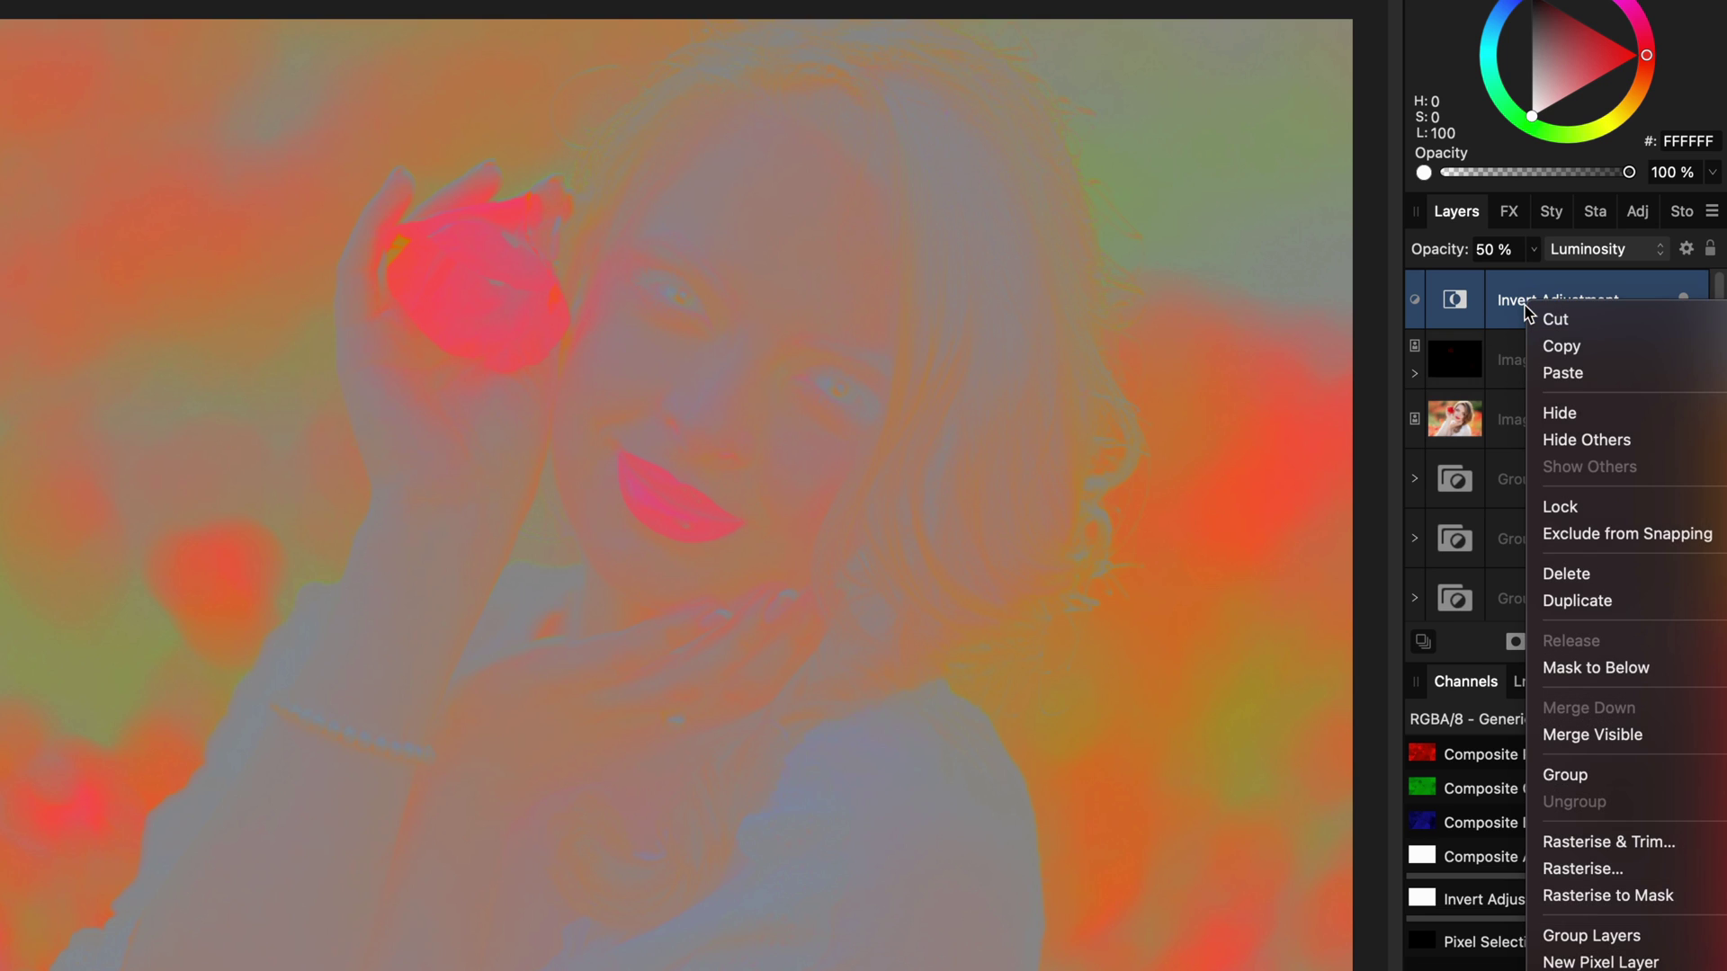
left_click(1627, 770)
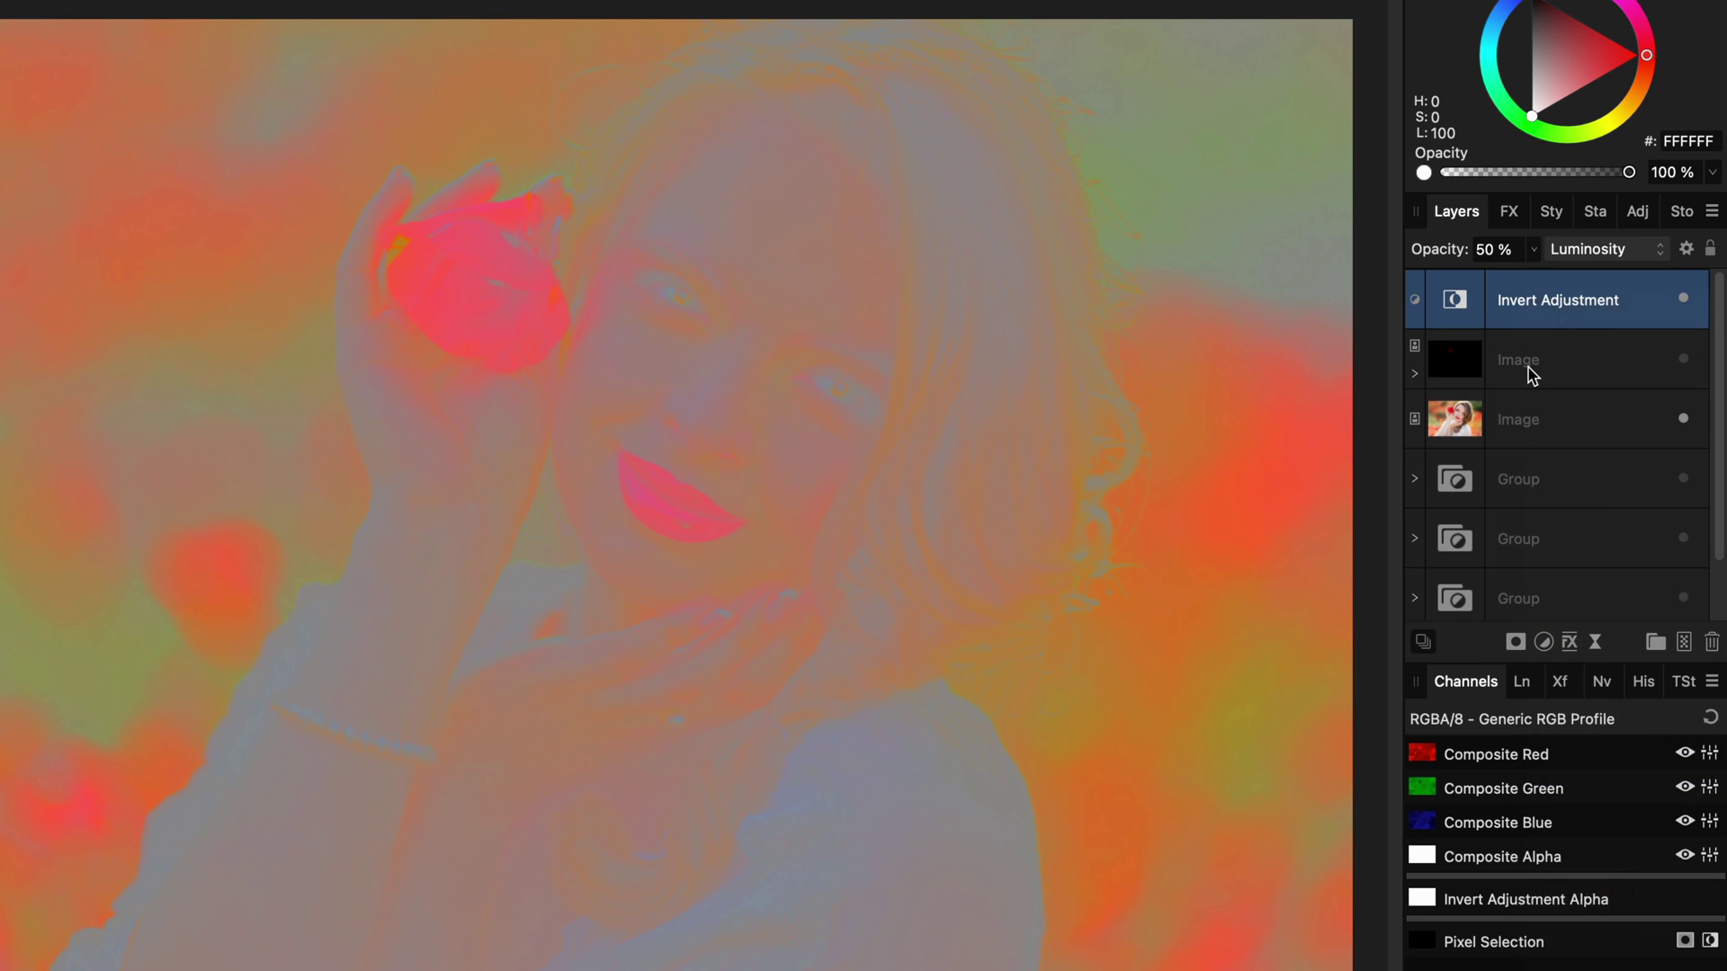
left_click(1585, 257)
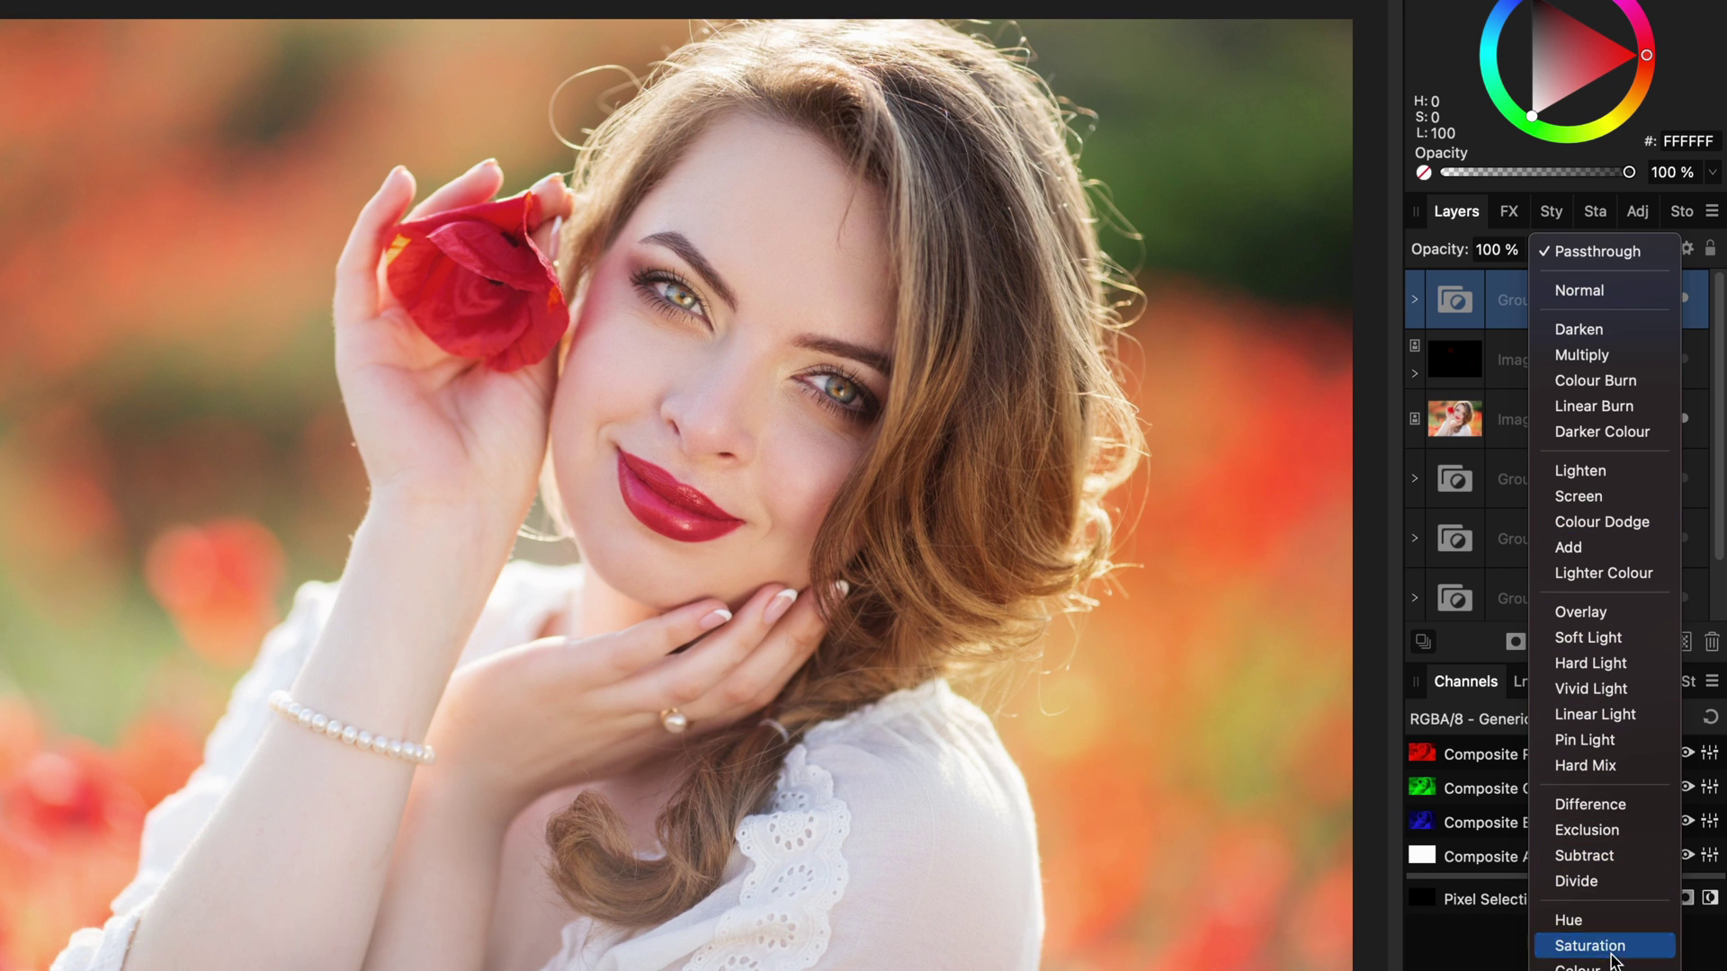
left_click(1612, 955)
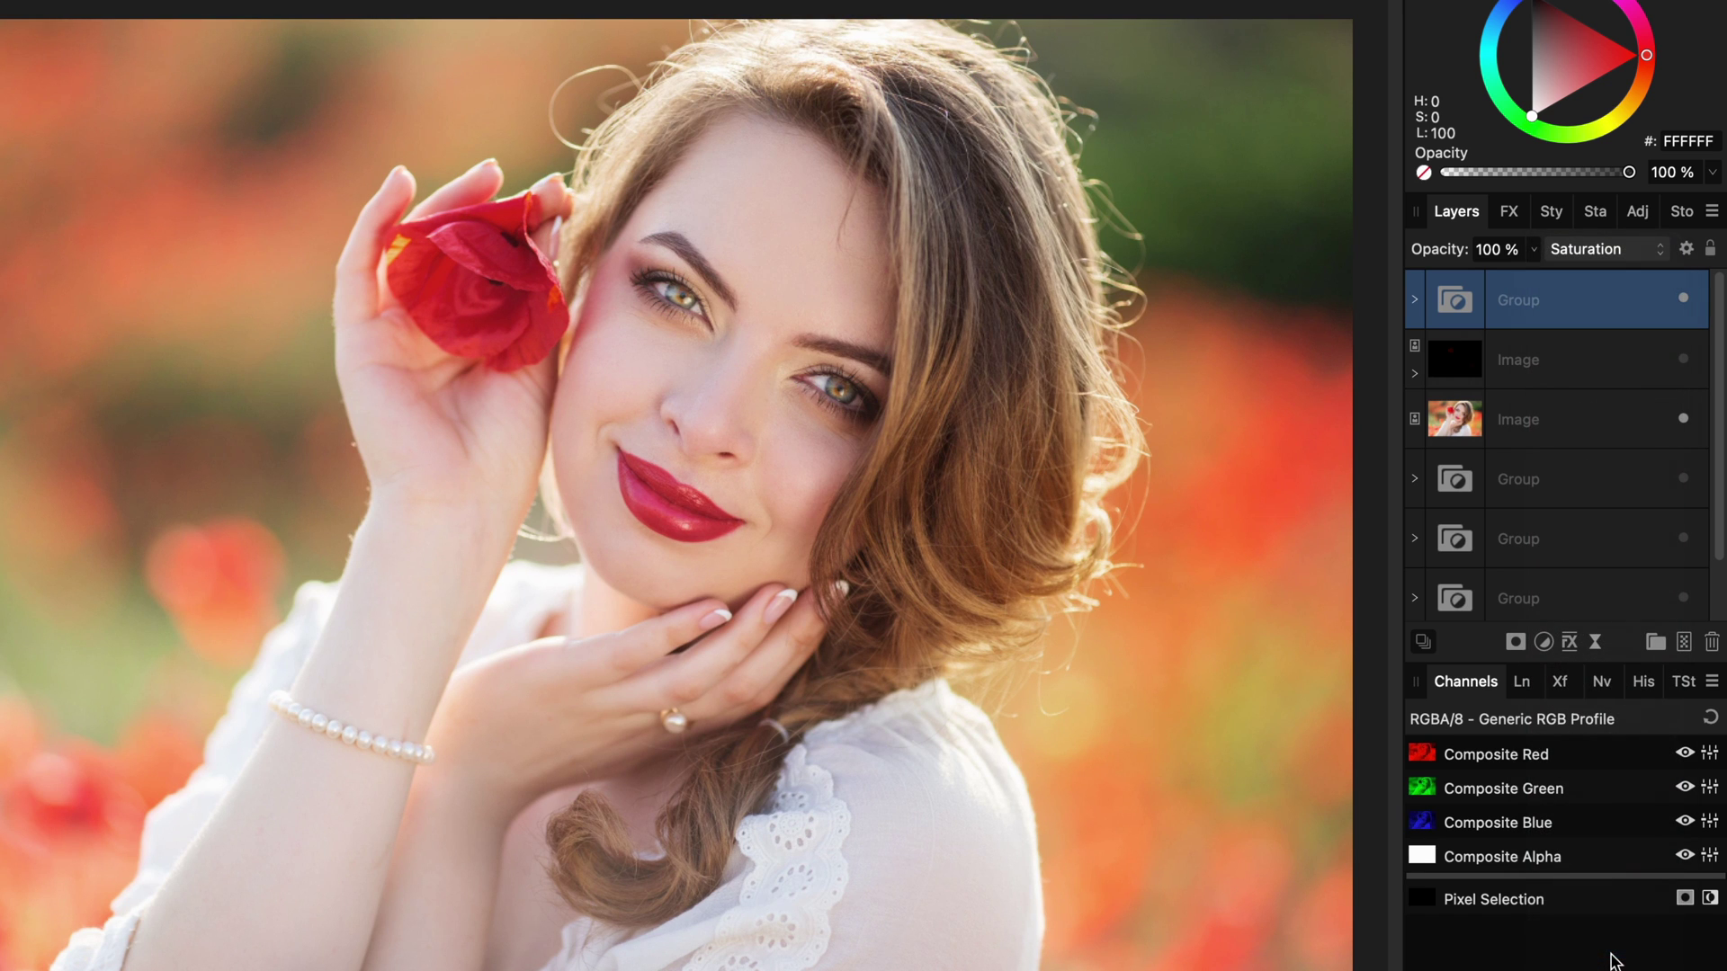
left_click(1684, 301)
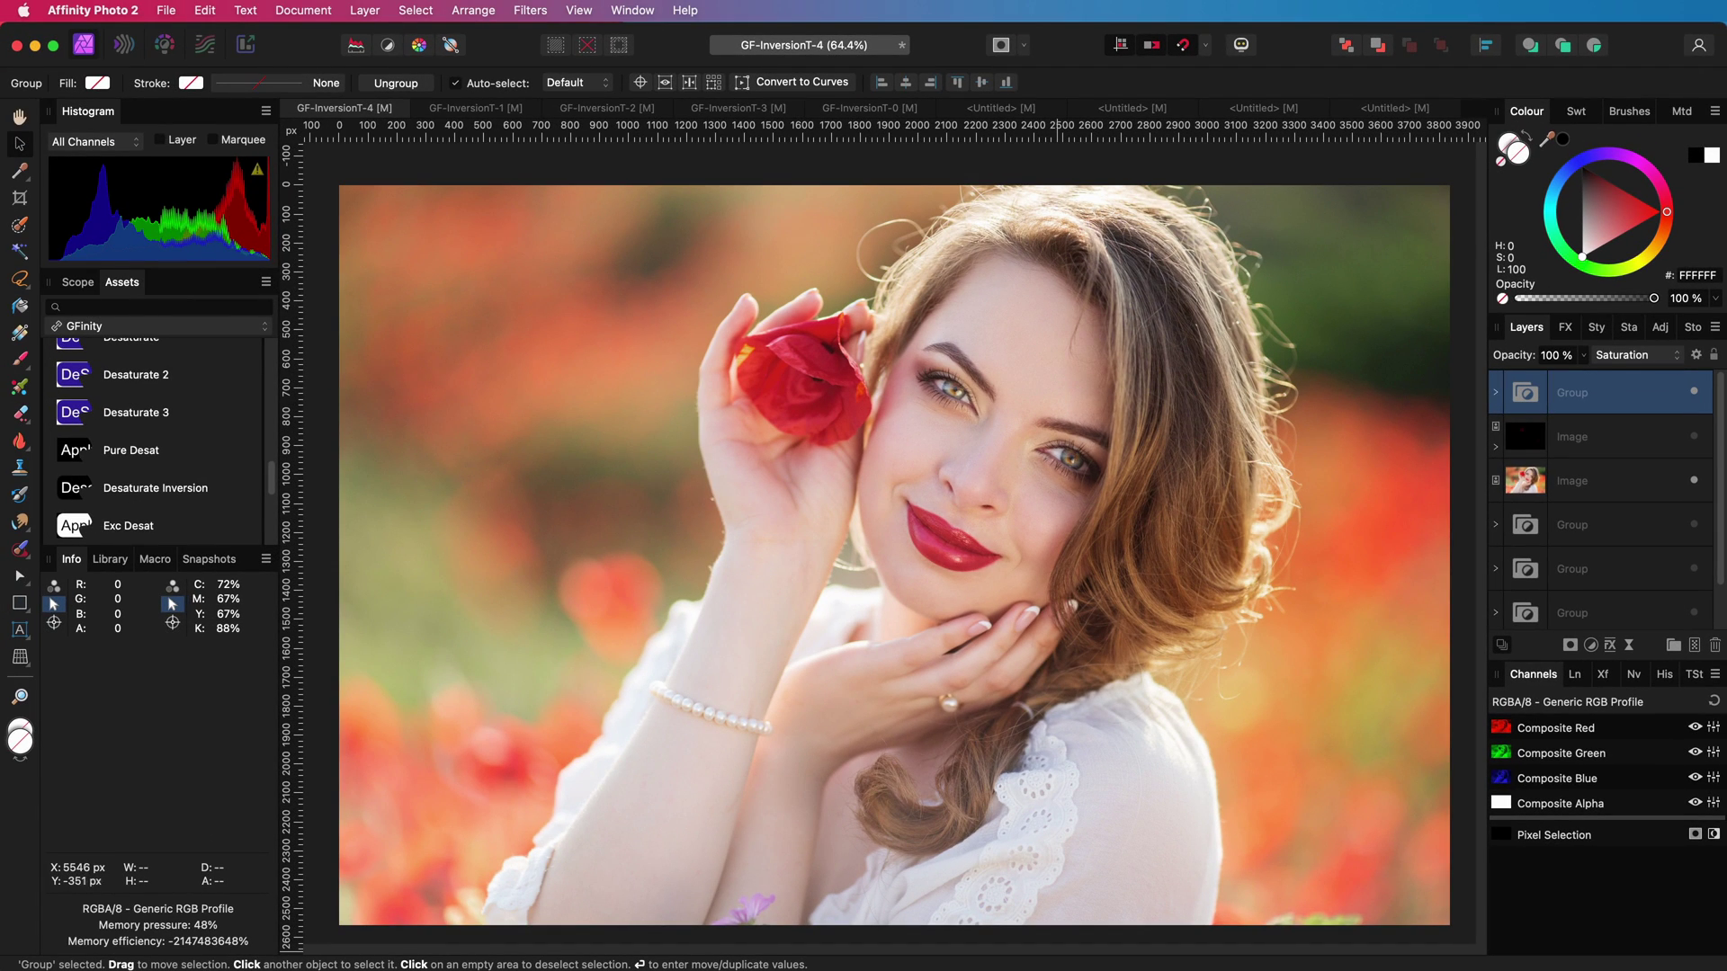
- Paste the copied Saturation group onto the yellow-background portrait
right_click(1574, 394)
key("Escape")
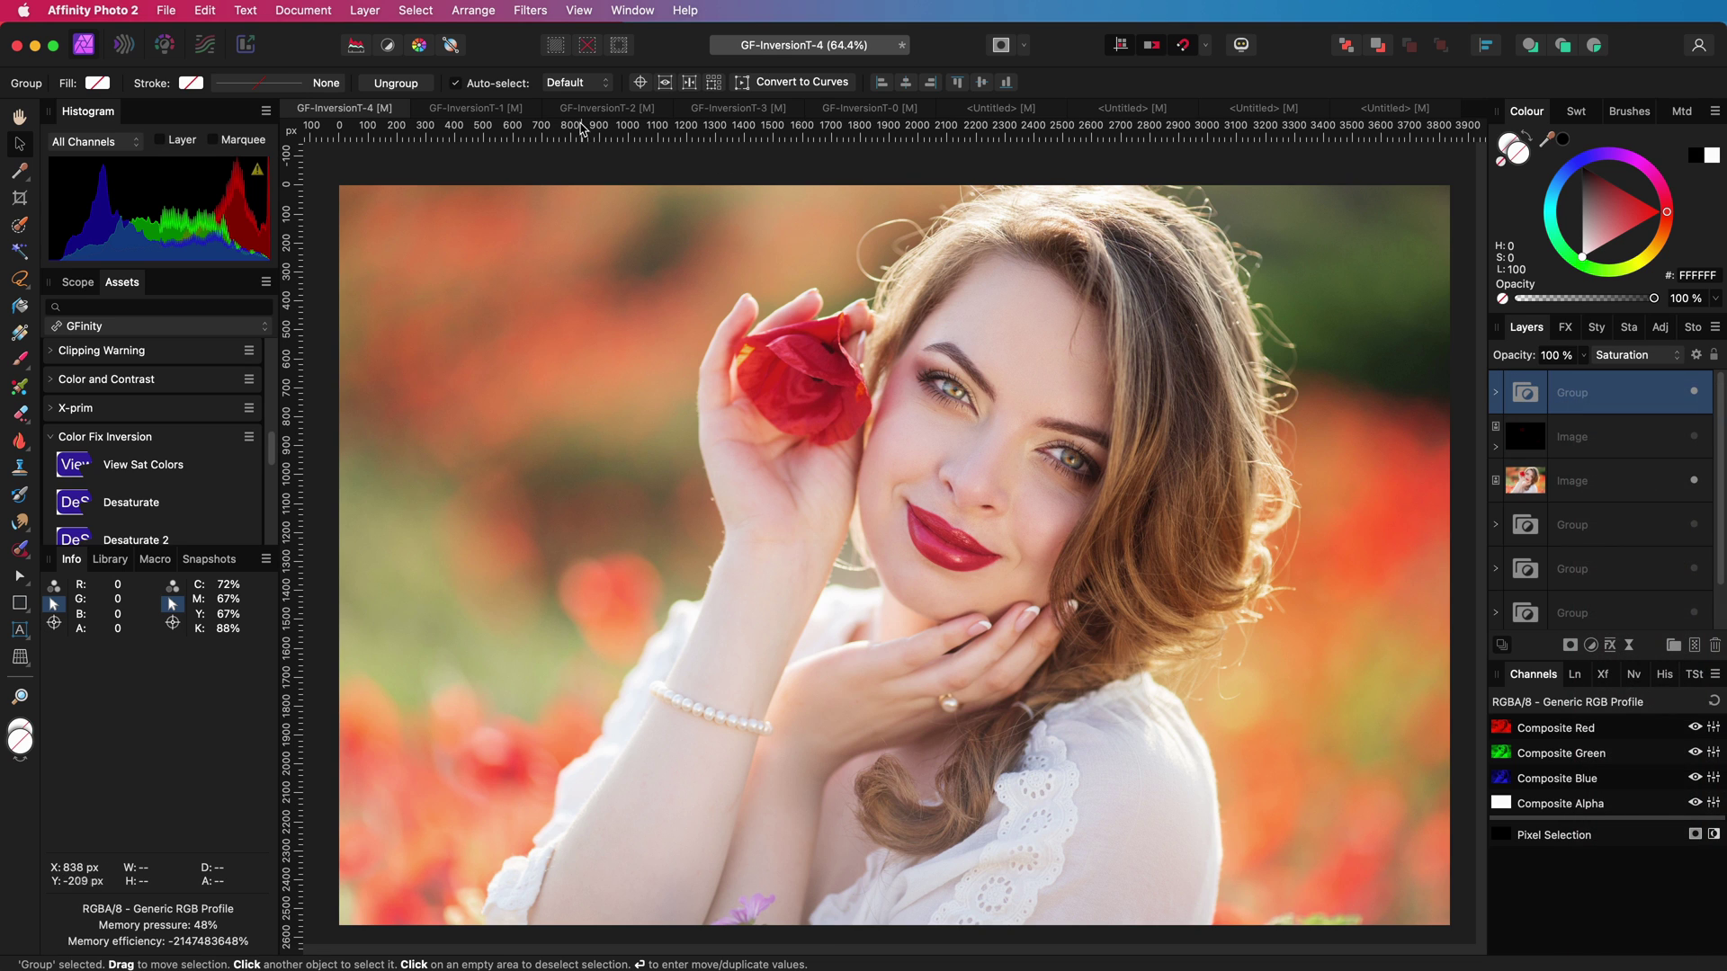
left_click(457, 110)
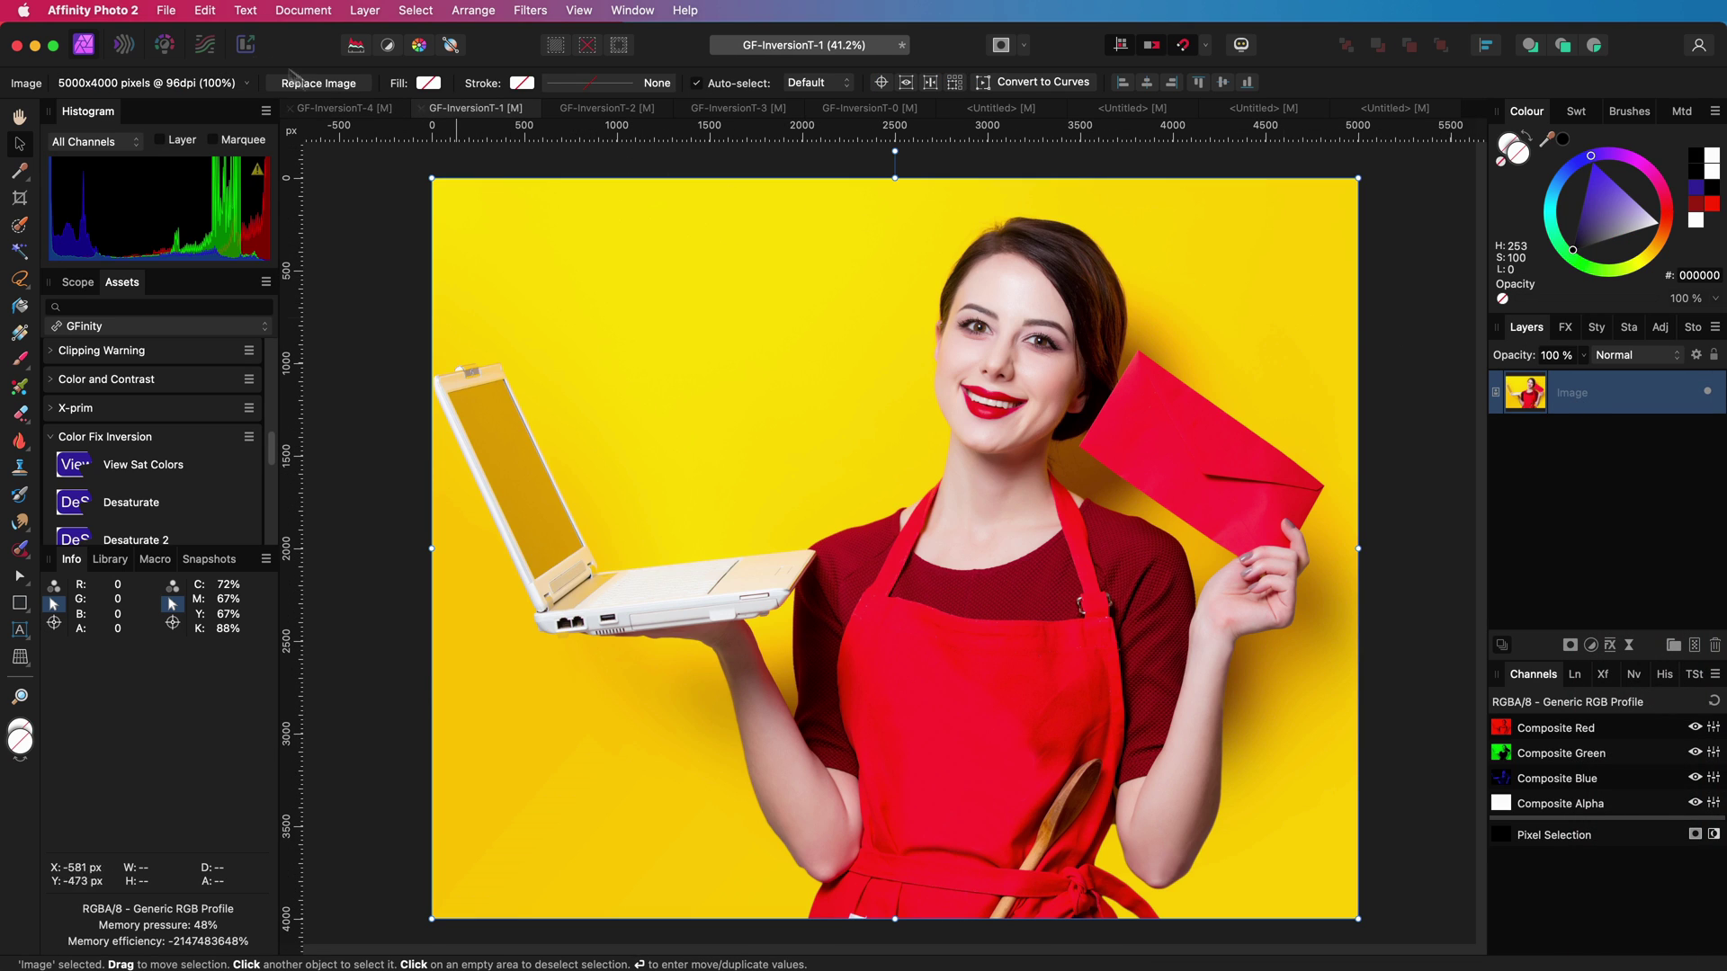
left_click(206, 10)
left_click(217, 142)
- Toggle the pasted group's visibility repeatedly to compare the colours
left_click(1709, 393)
left_click(1708, 393)
left_click(1708, 393)
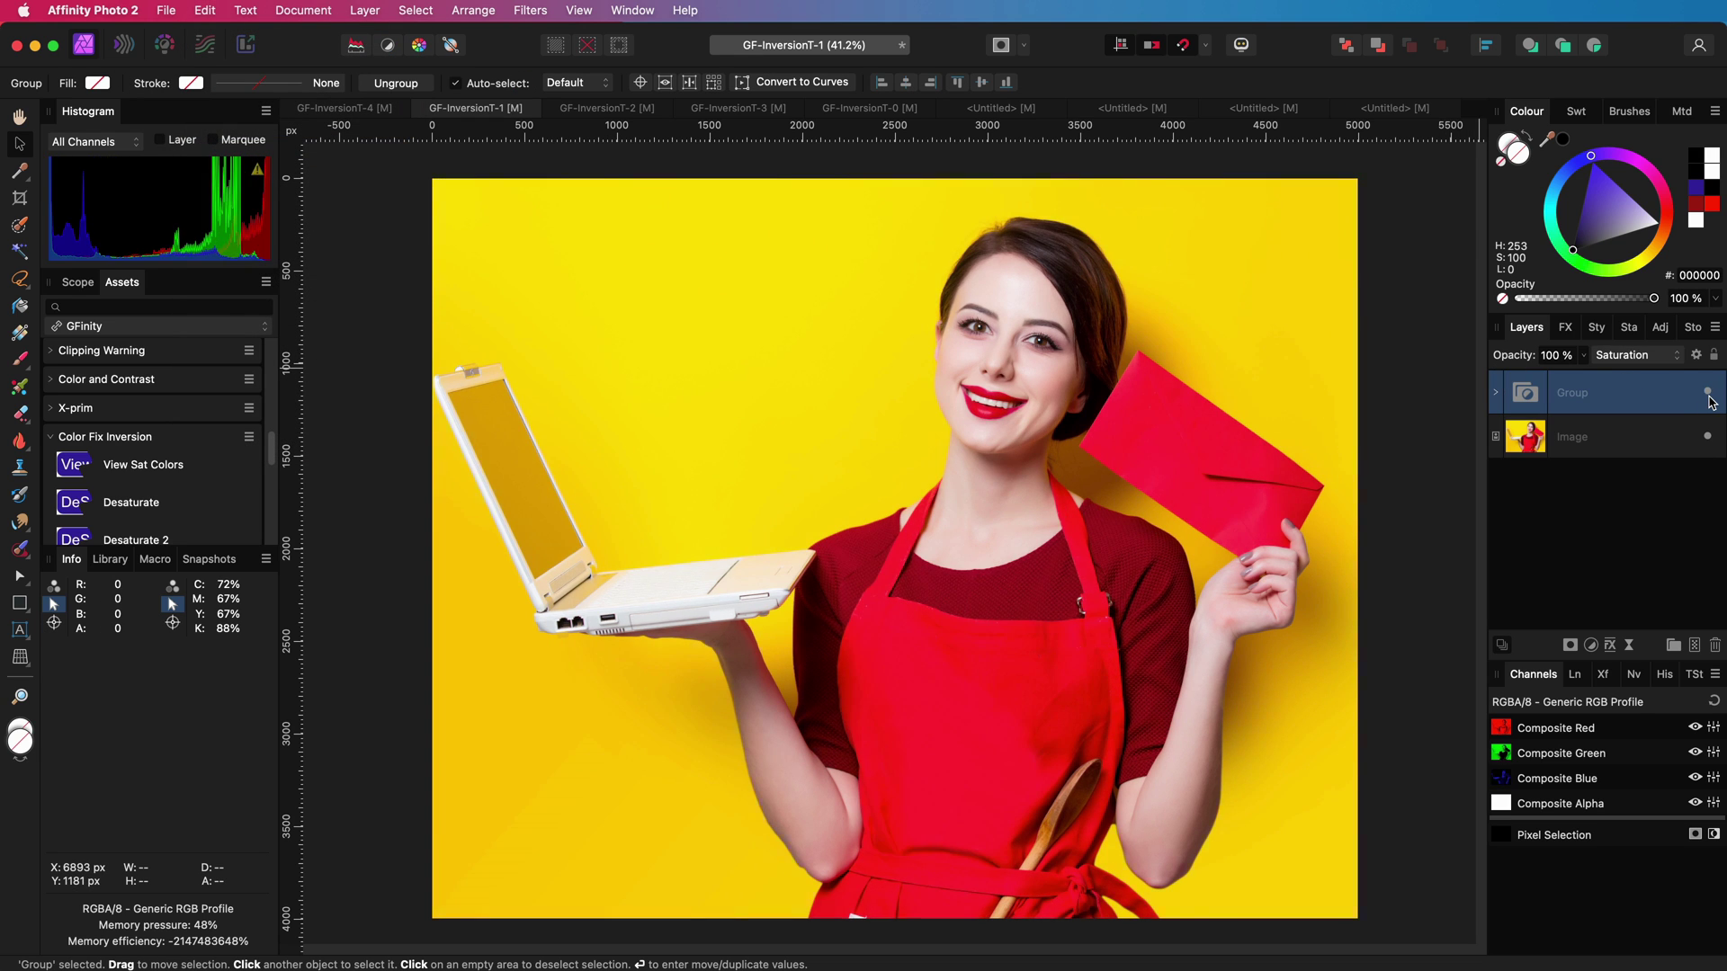
left_click(1709, 393)
left_click(1708, 393)
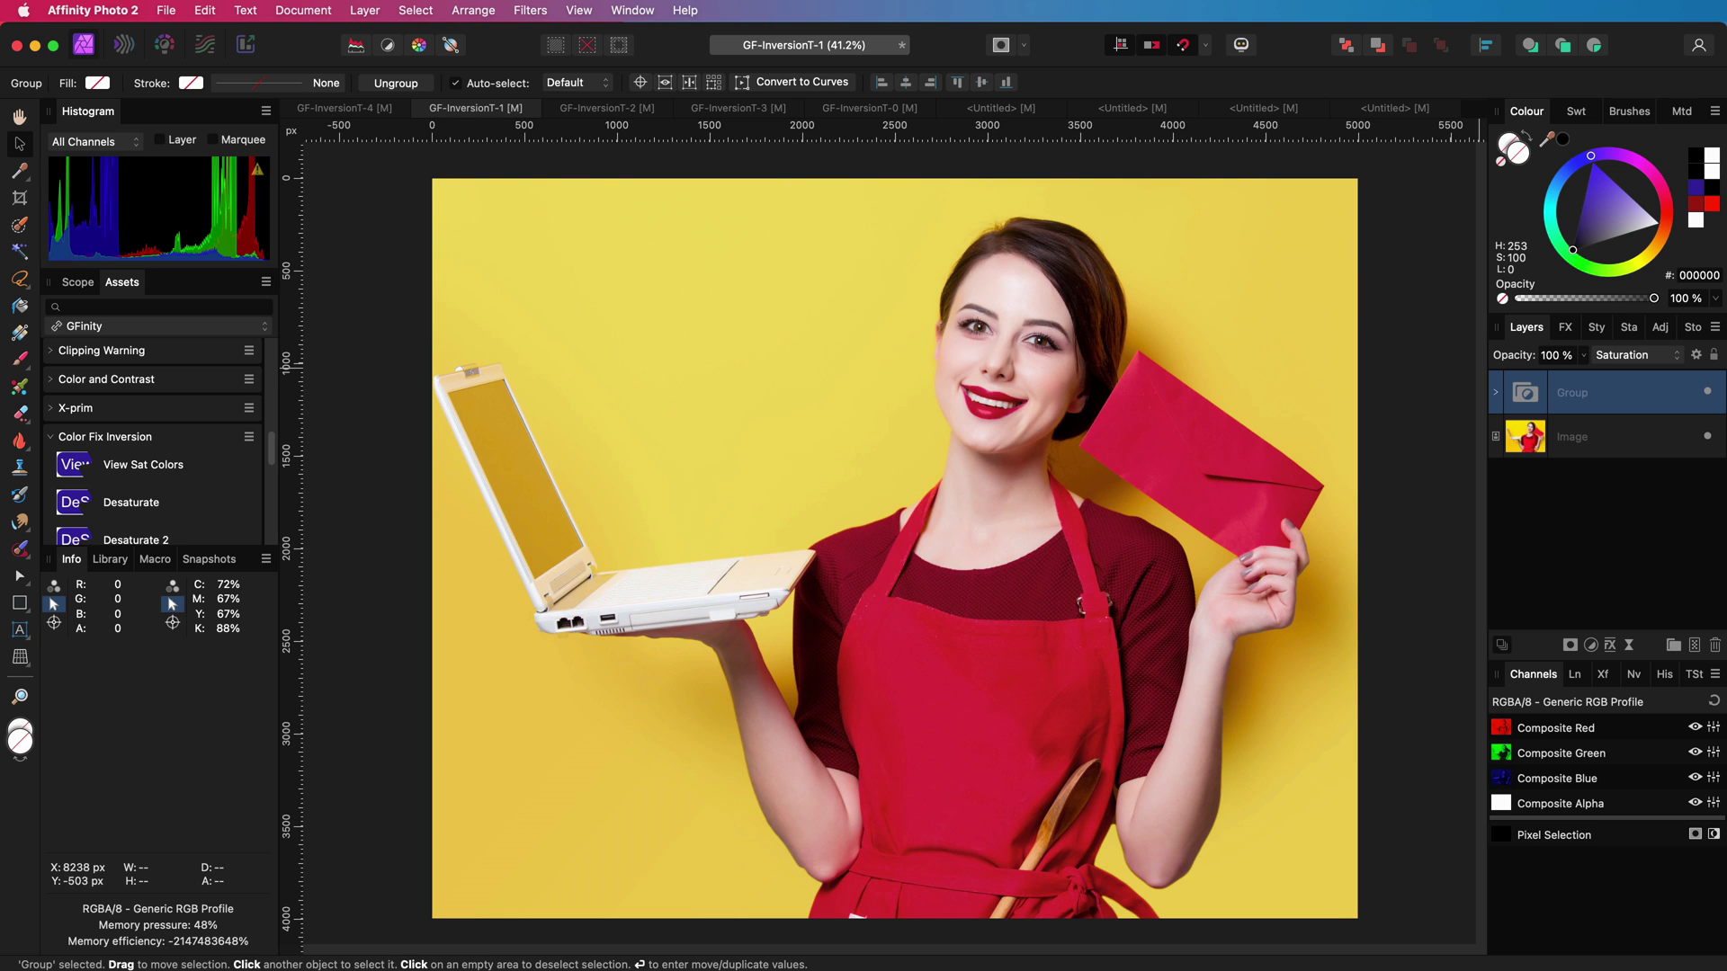
- On the boat portrait, add an Invert adjustment in Luminosity blend at 50% opacity
left_click(1142, 110)
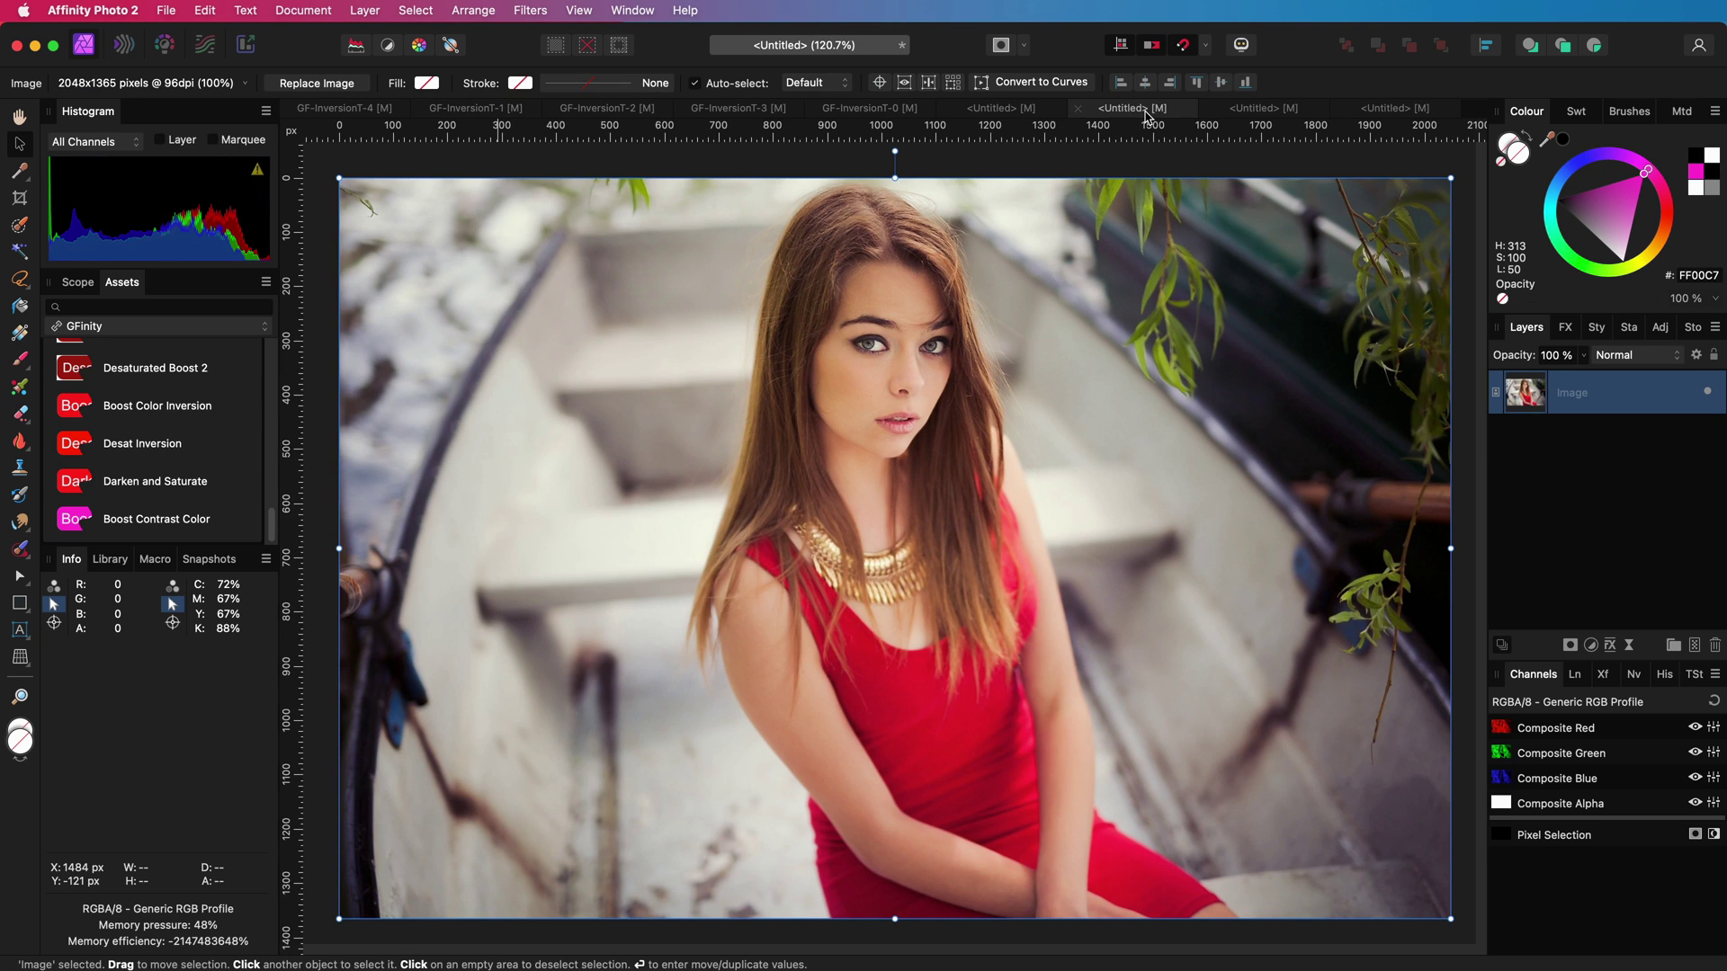
left_click(1591, 646)
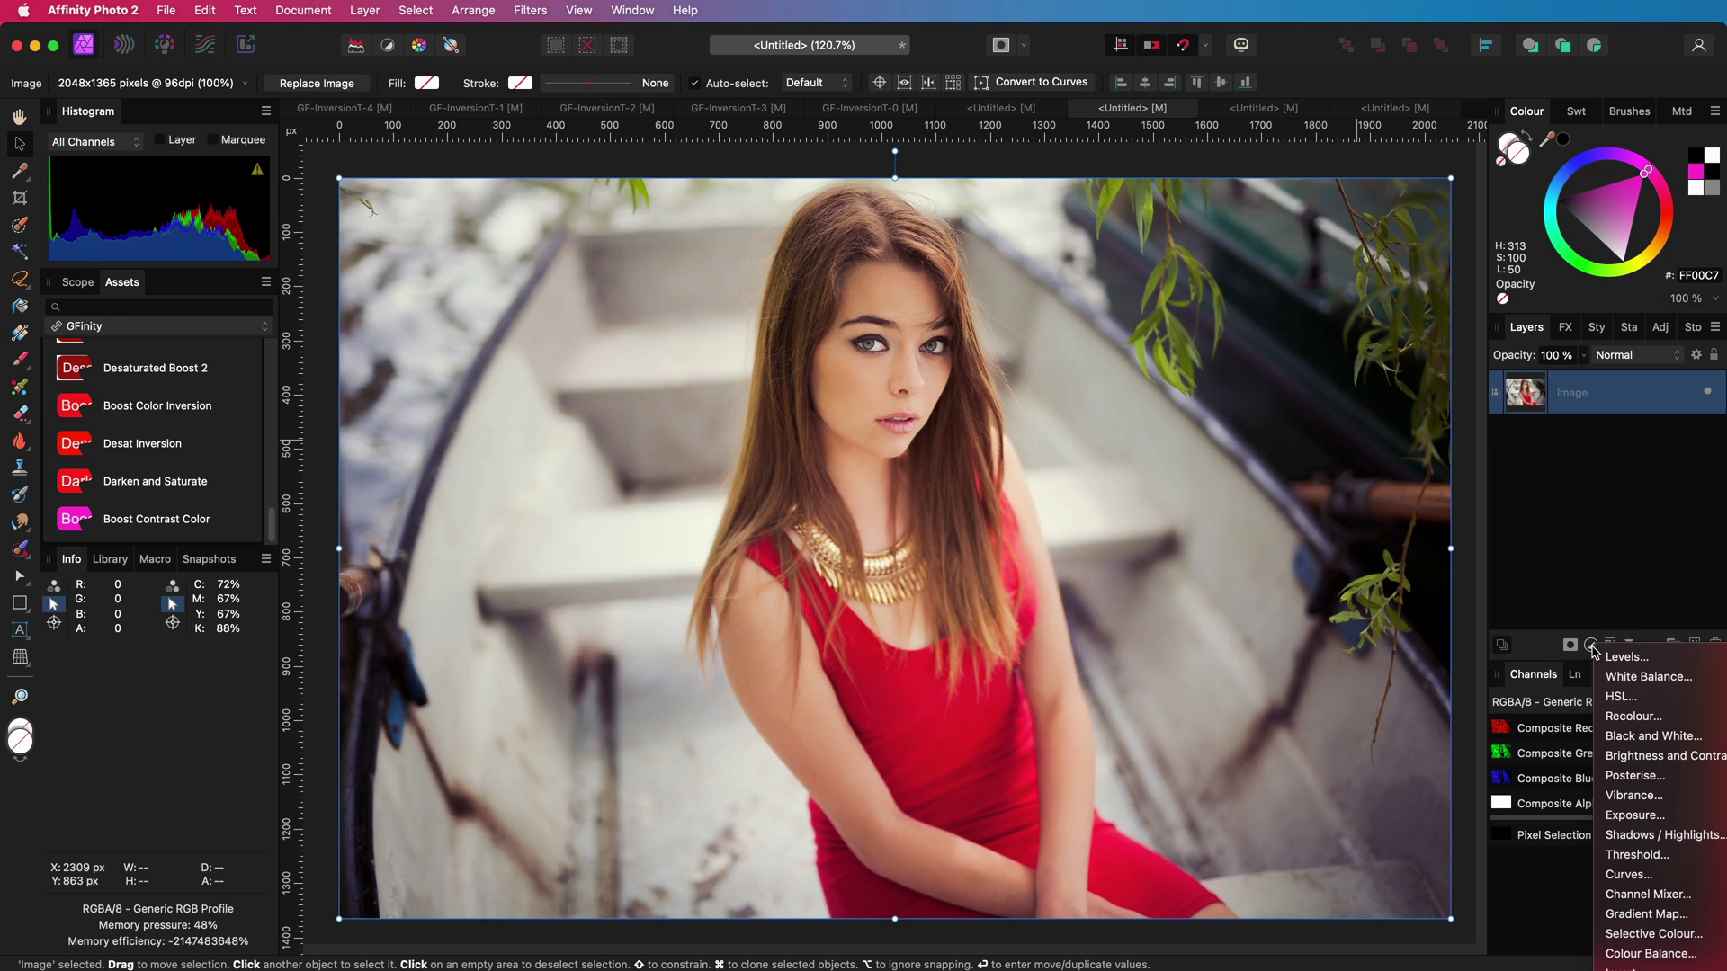
left_click(1632, 944)
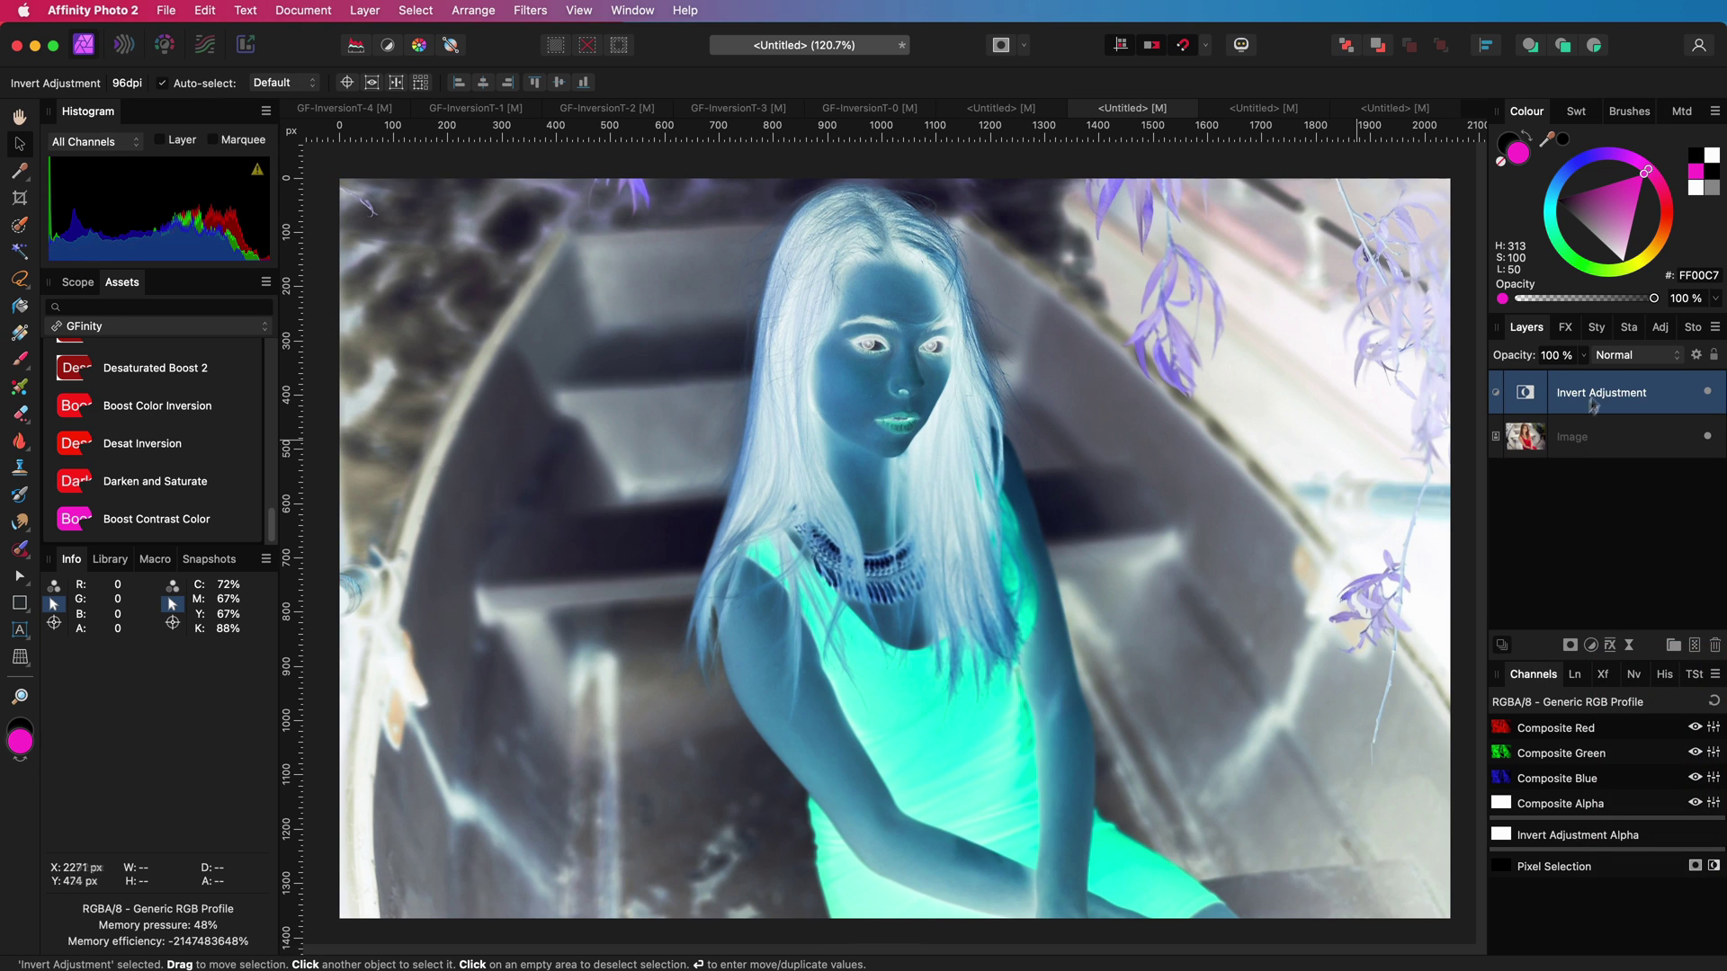
left_click(1625, 357)
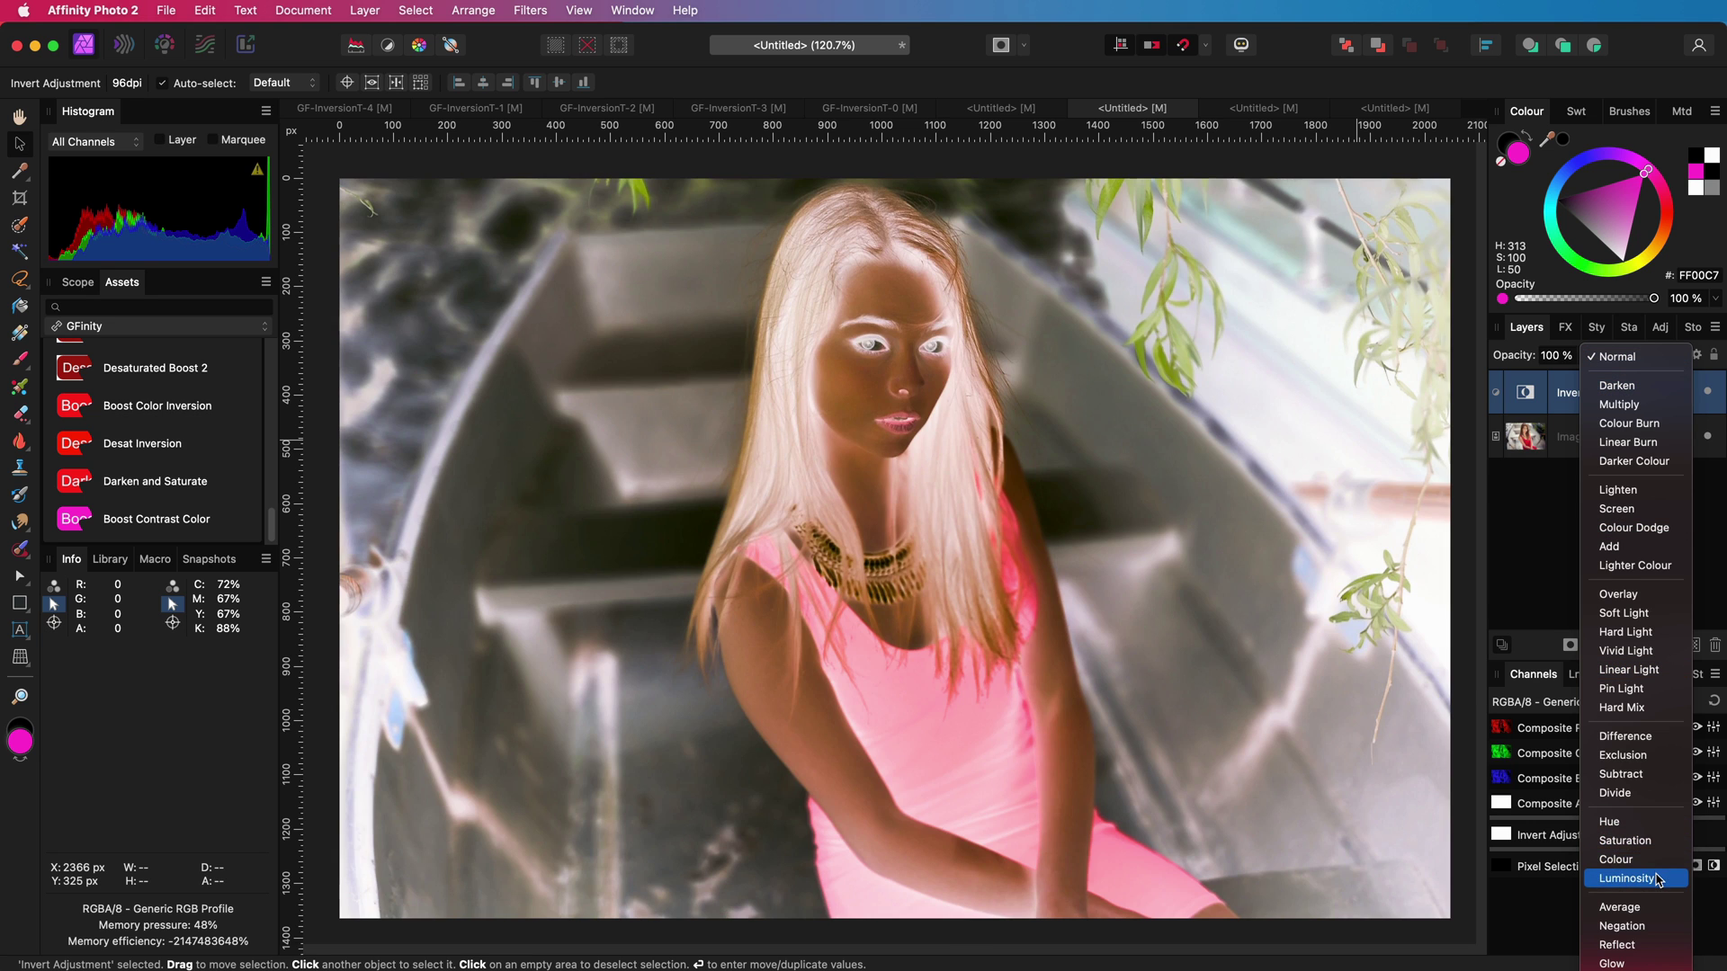
left_click(1626, 877)
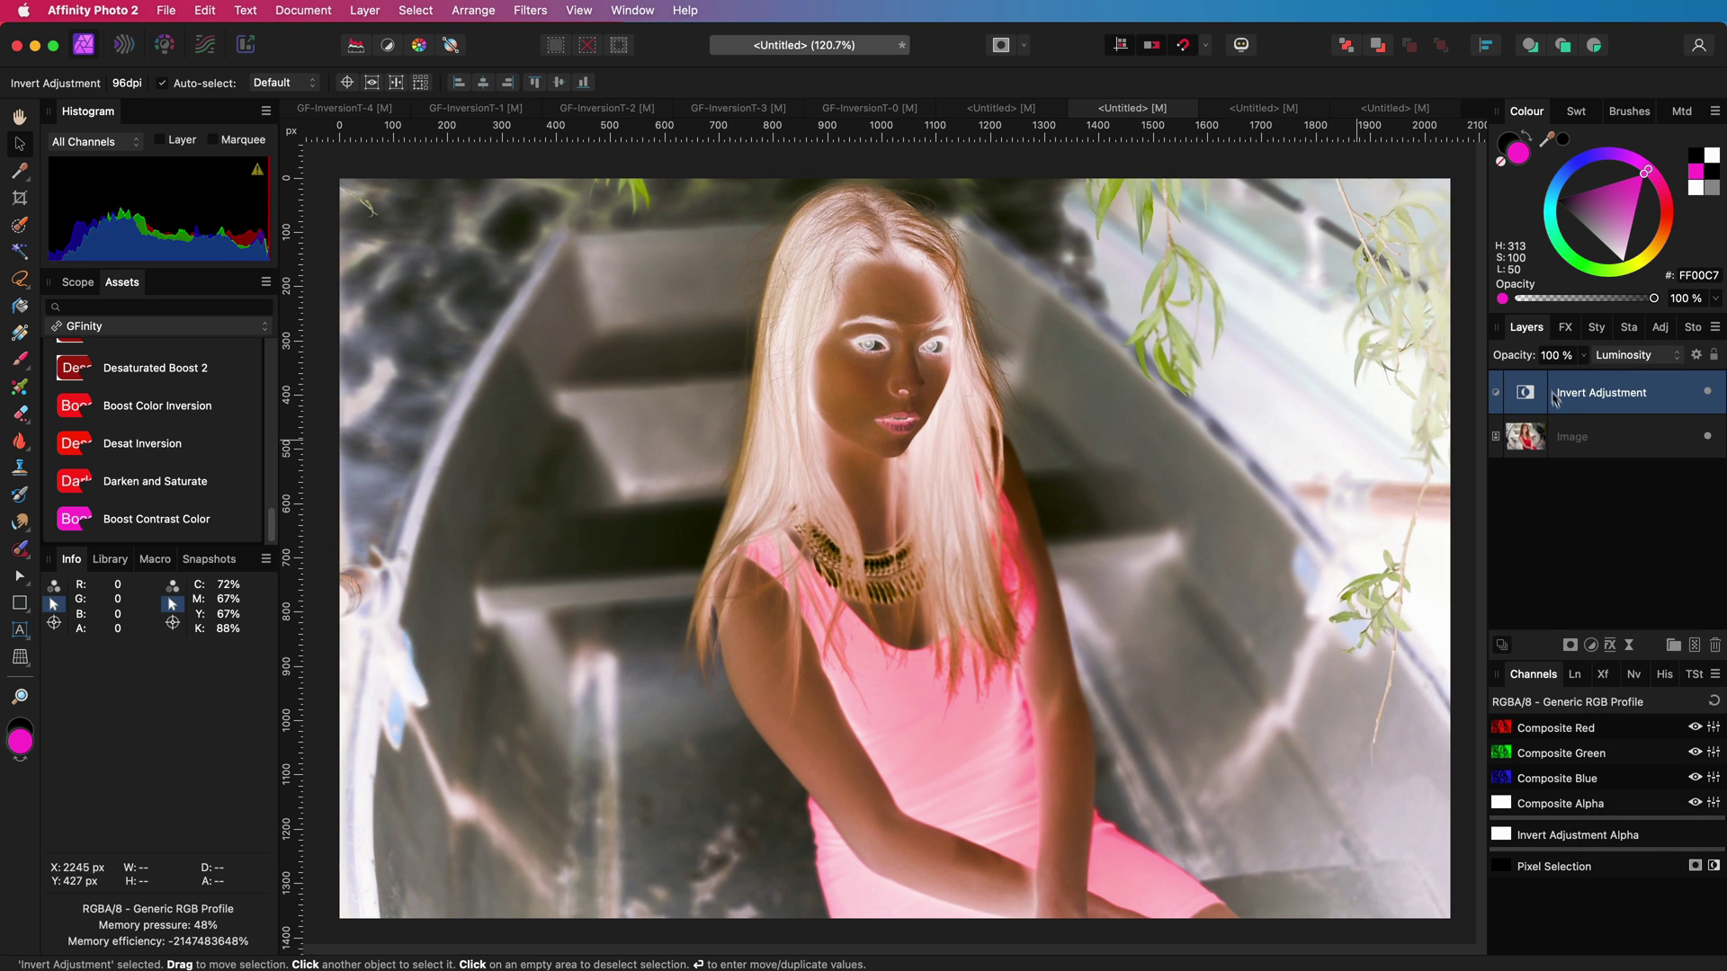
left_click(1547, 356)
type("50")
key("Return")
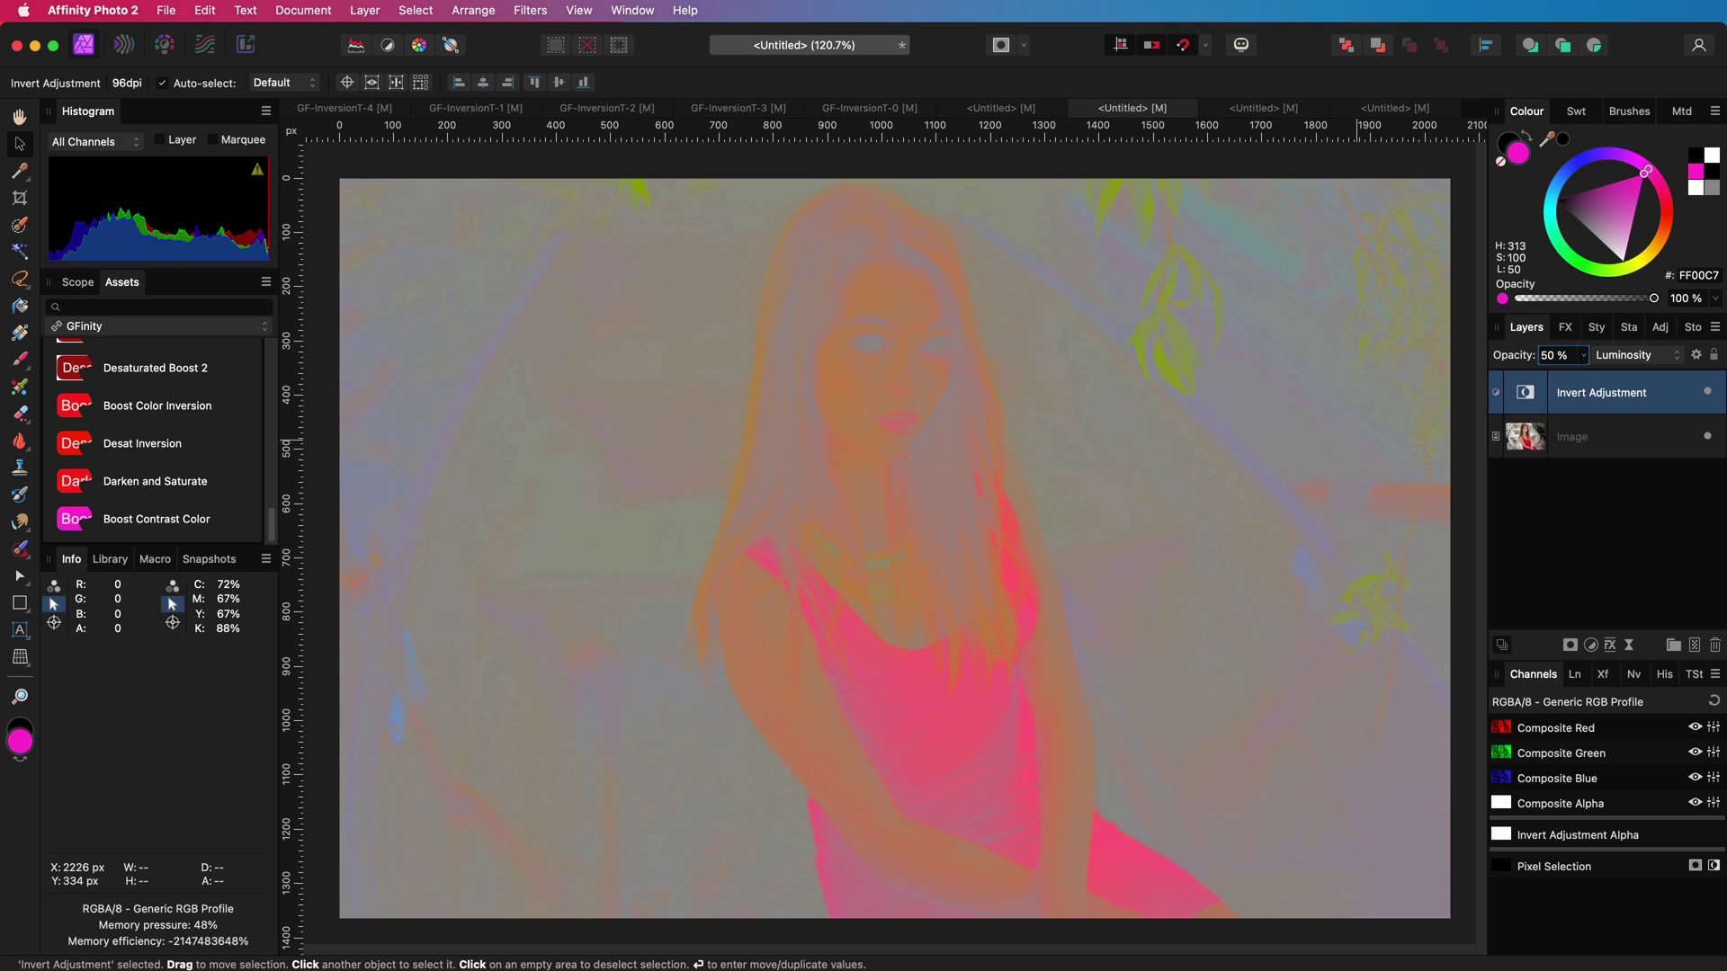
- Group the invert layer, set the group to Soft Light, and toggle it to compare
right_click(1575, 395)
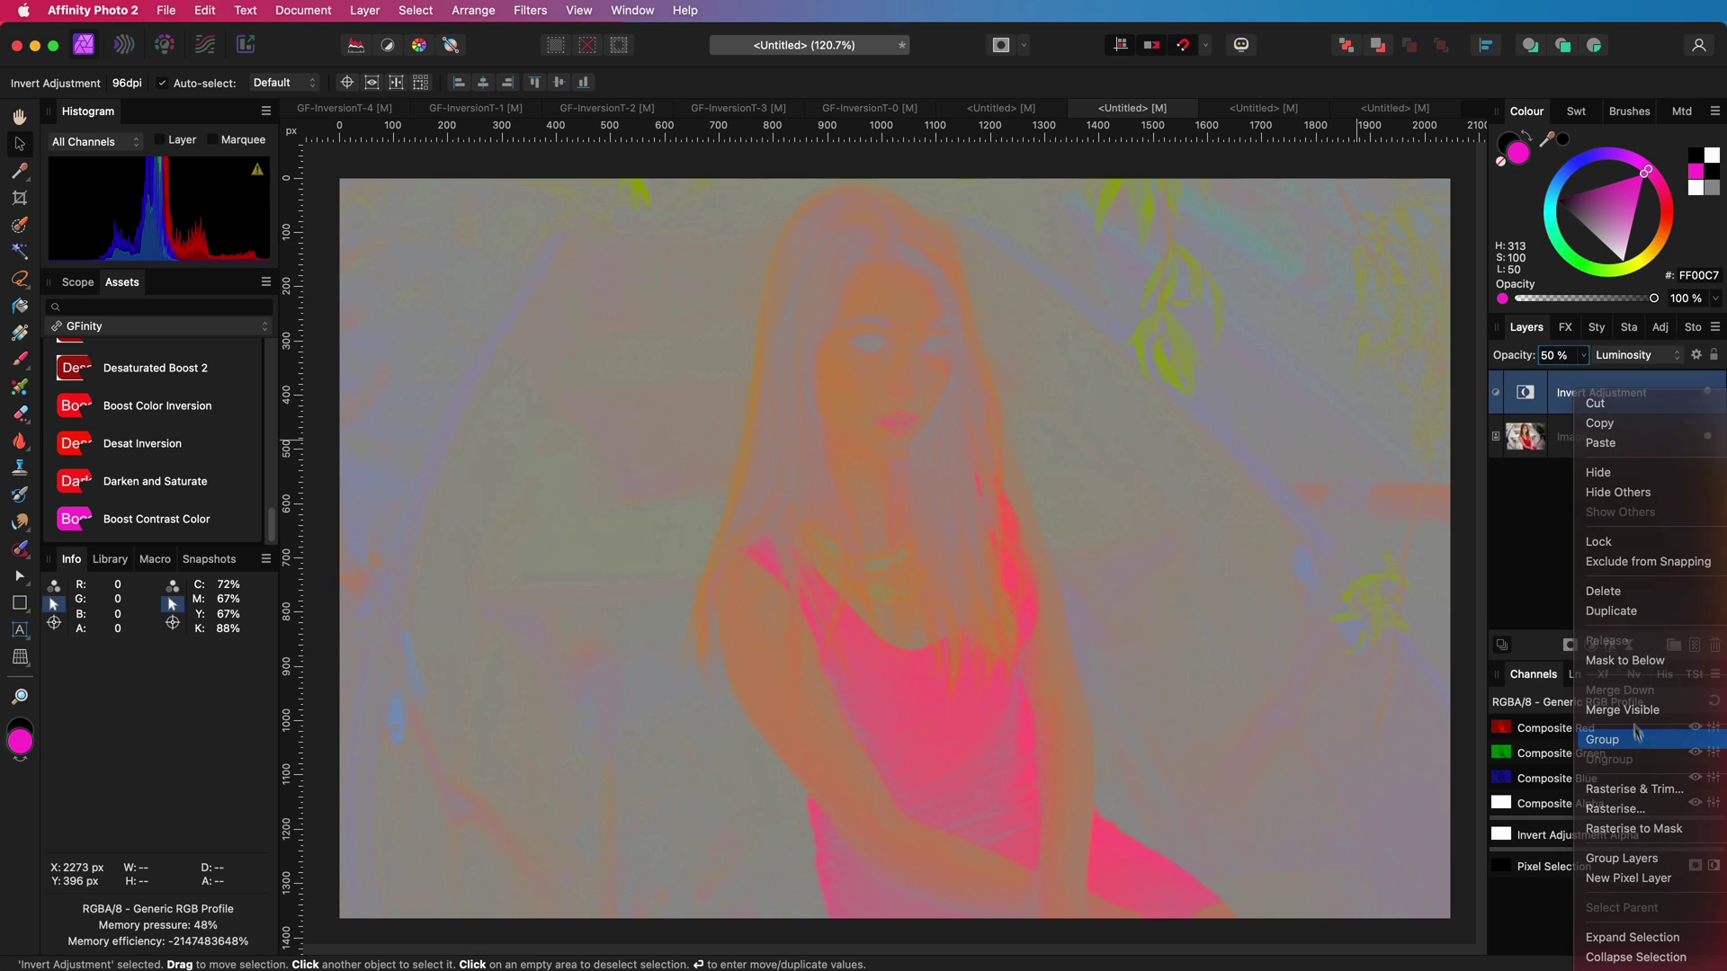
left_click(1602, 739)
left_click(1619, 356)
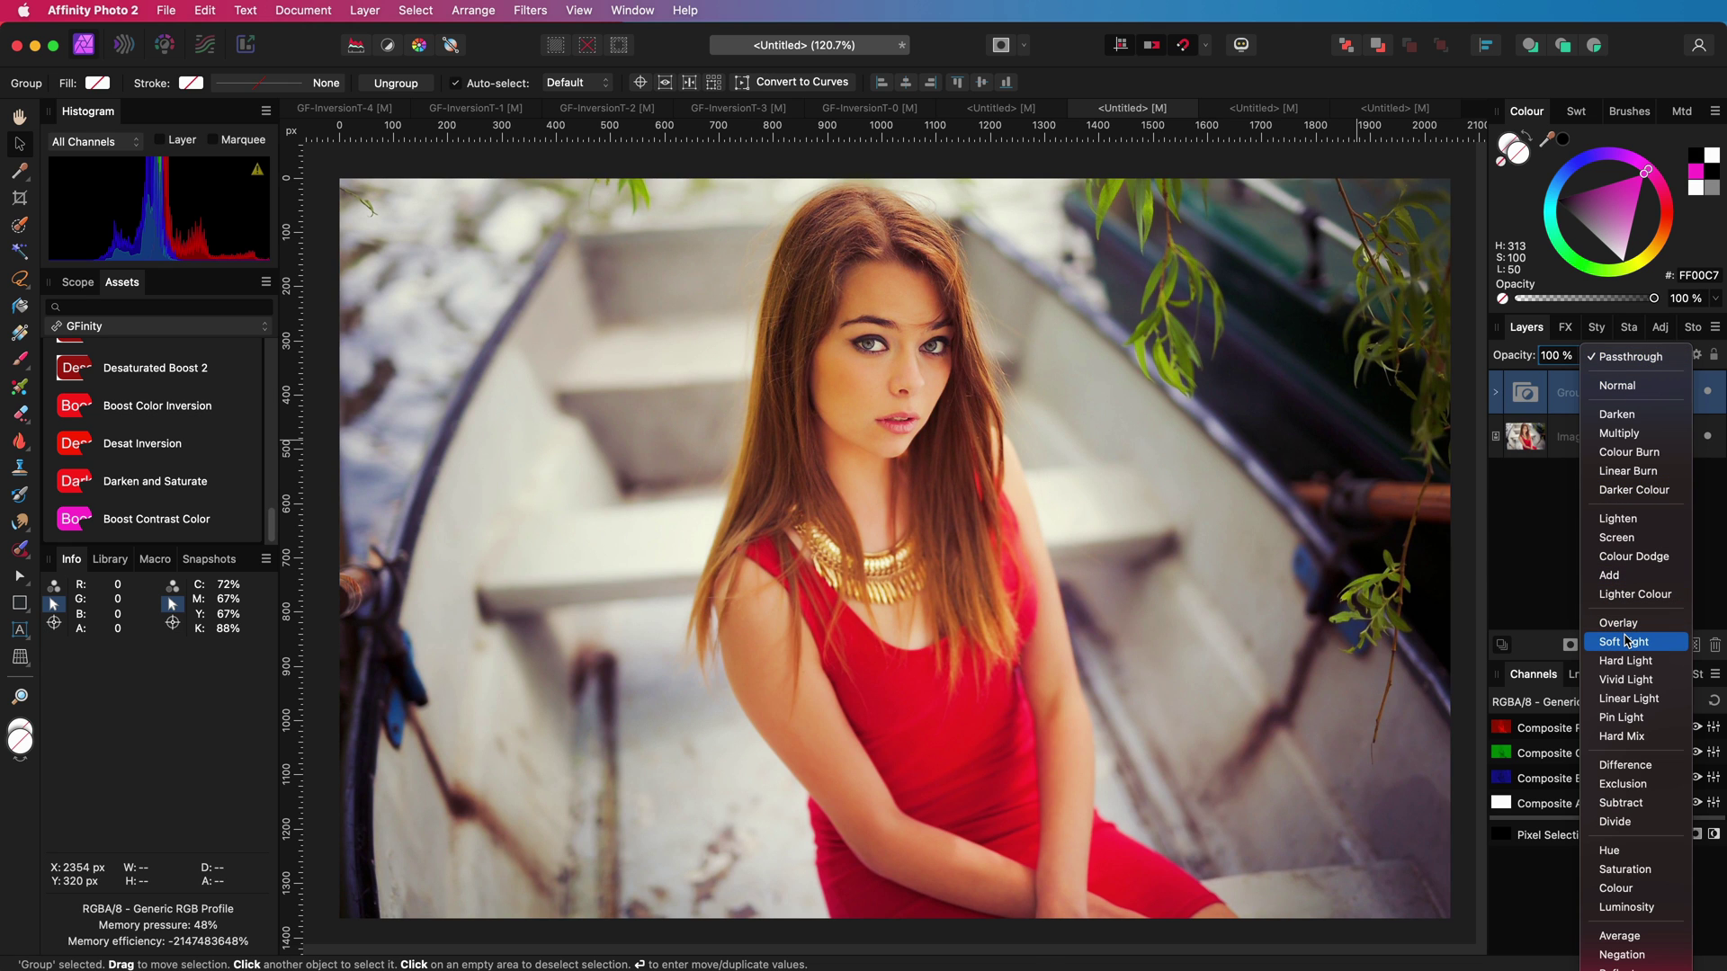
left_click(1626, 640)
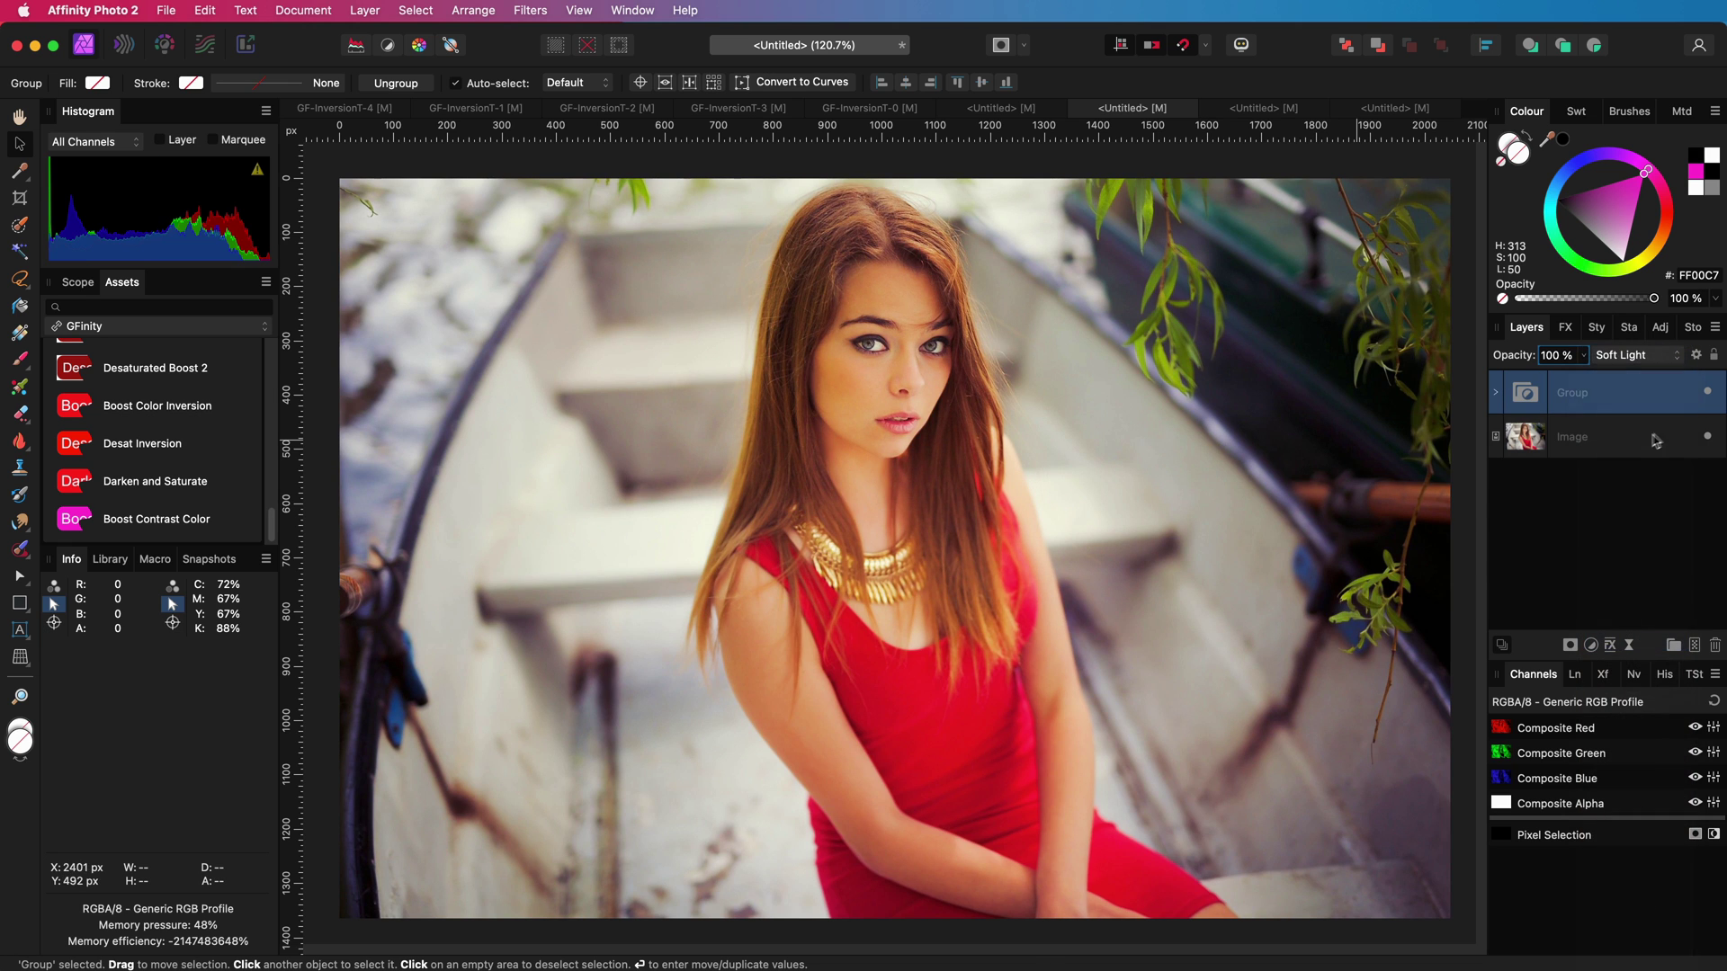
left_click(1709, 393)
left_click(1709, 393)
- Duplicate the group, set the copy to Saturation, and toggle both groups to compare
key("super+j")
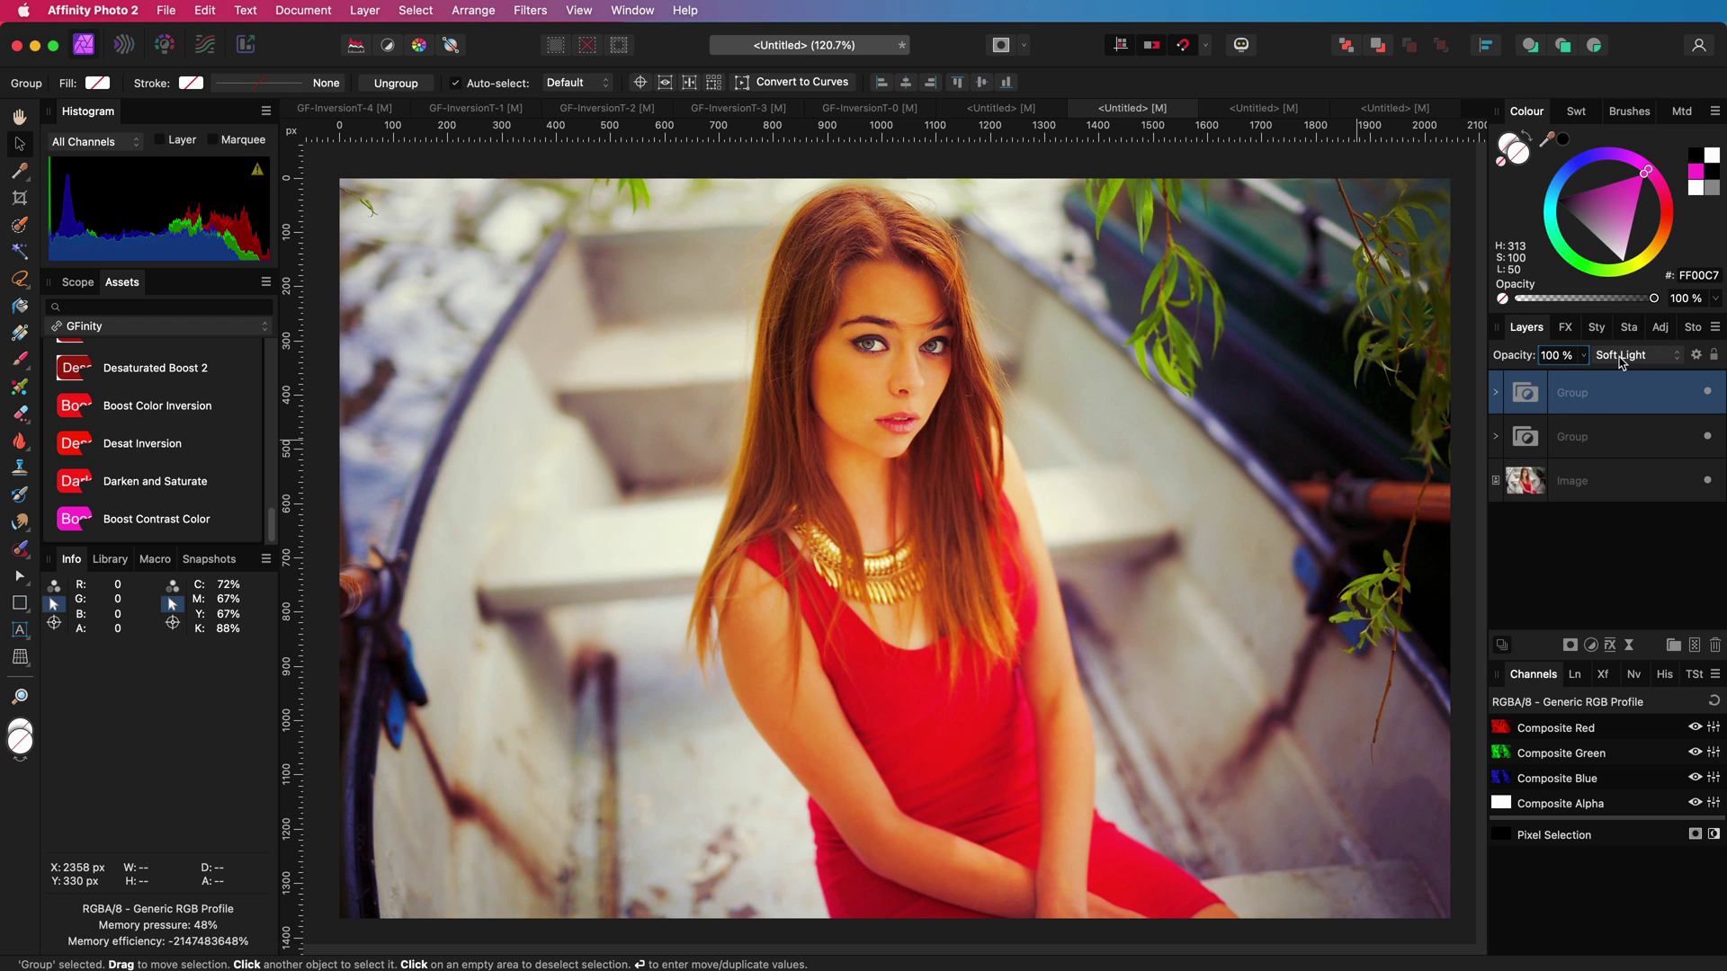
left_click(1622, 360)
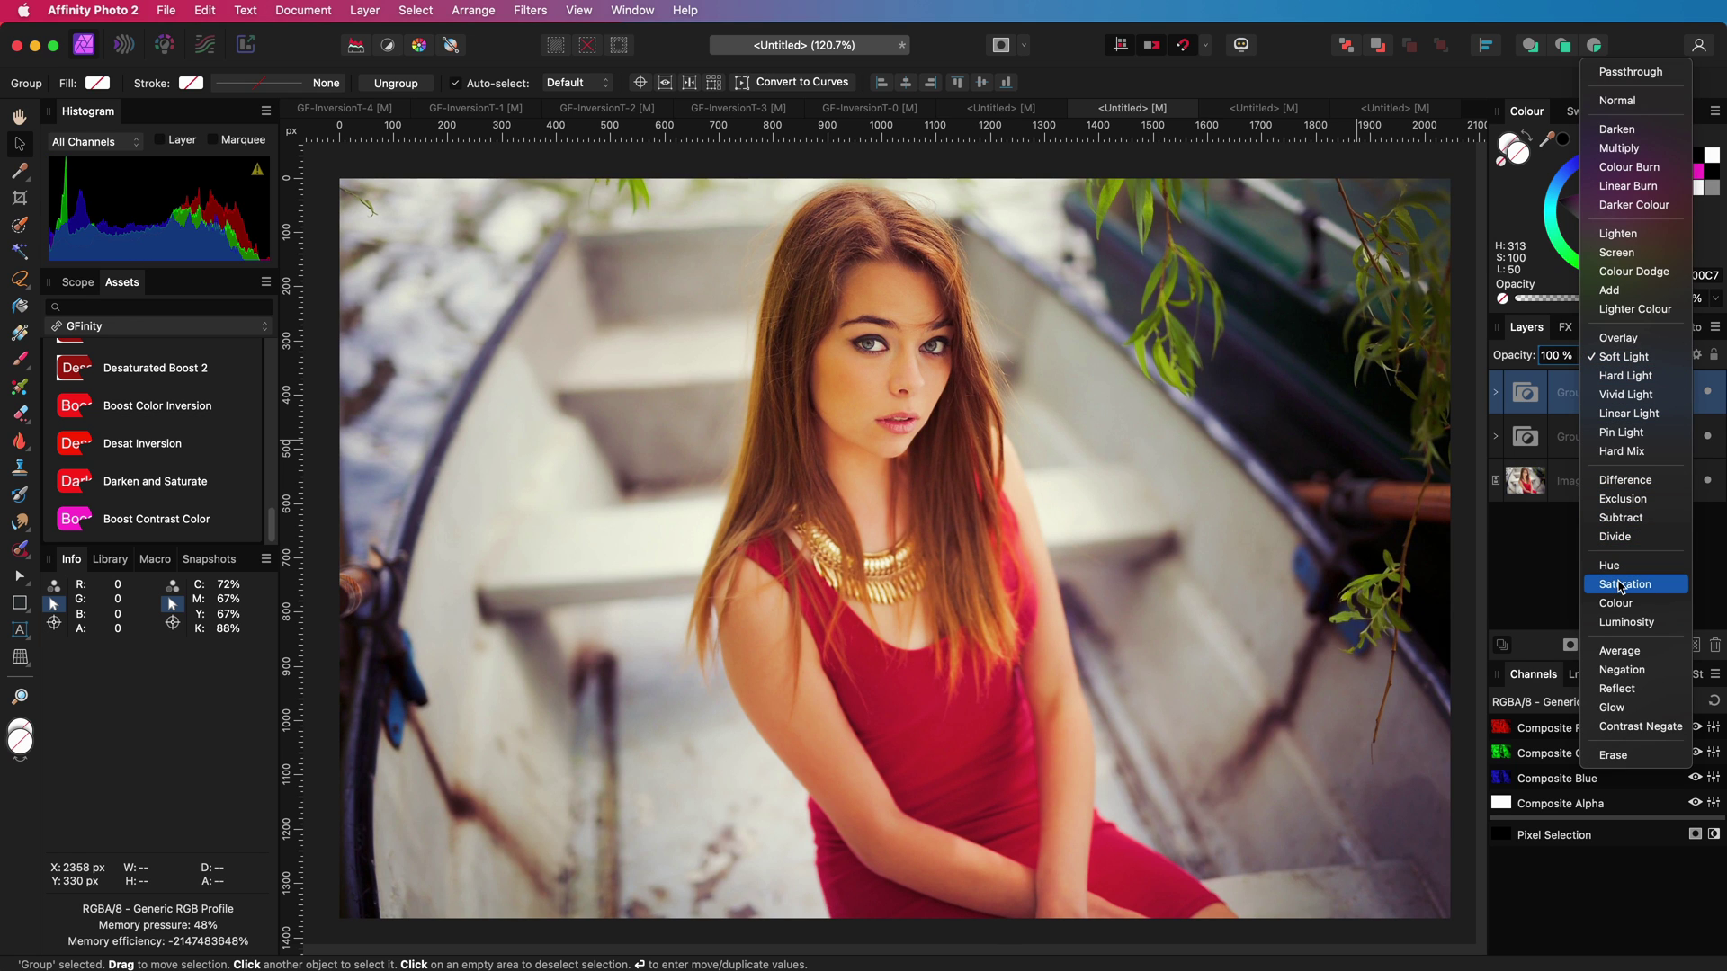
left_click(1622, 588)
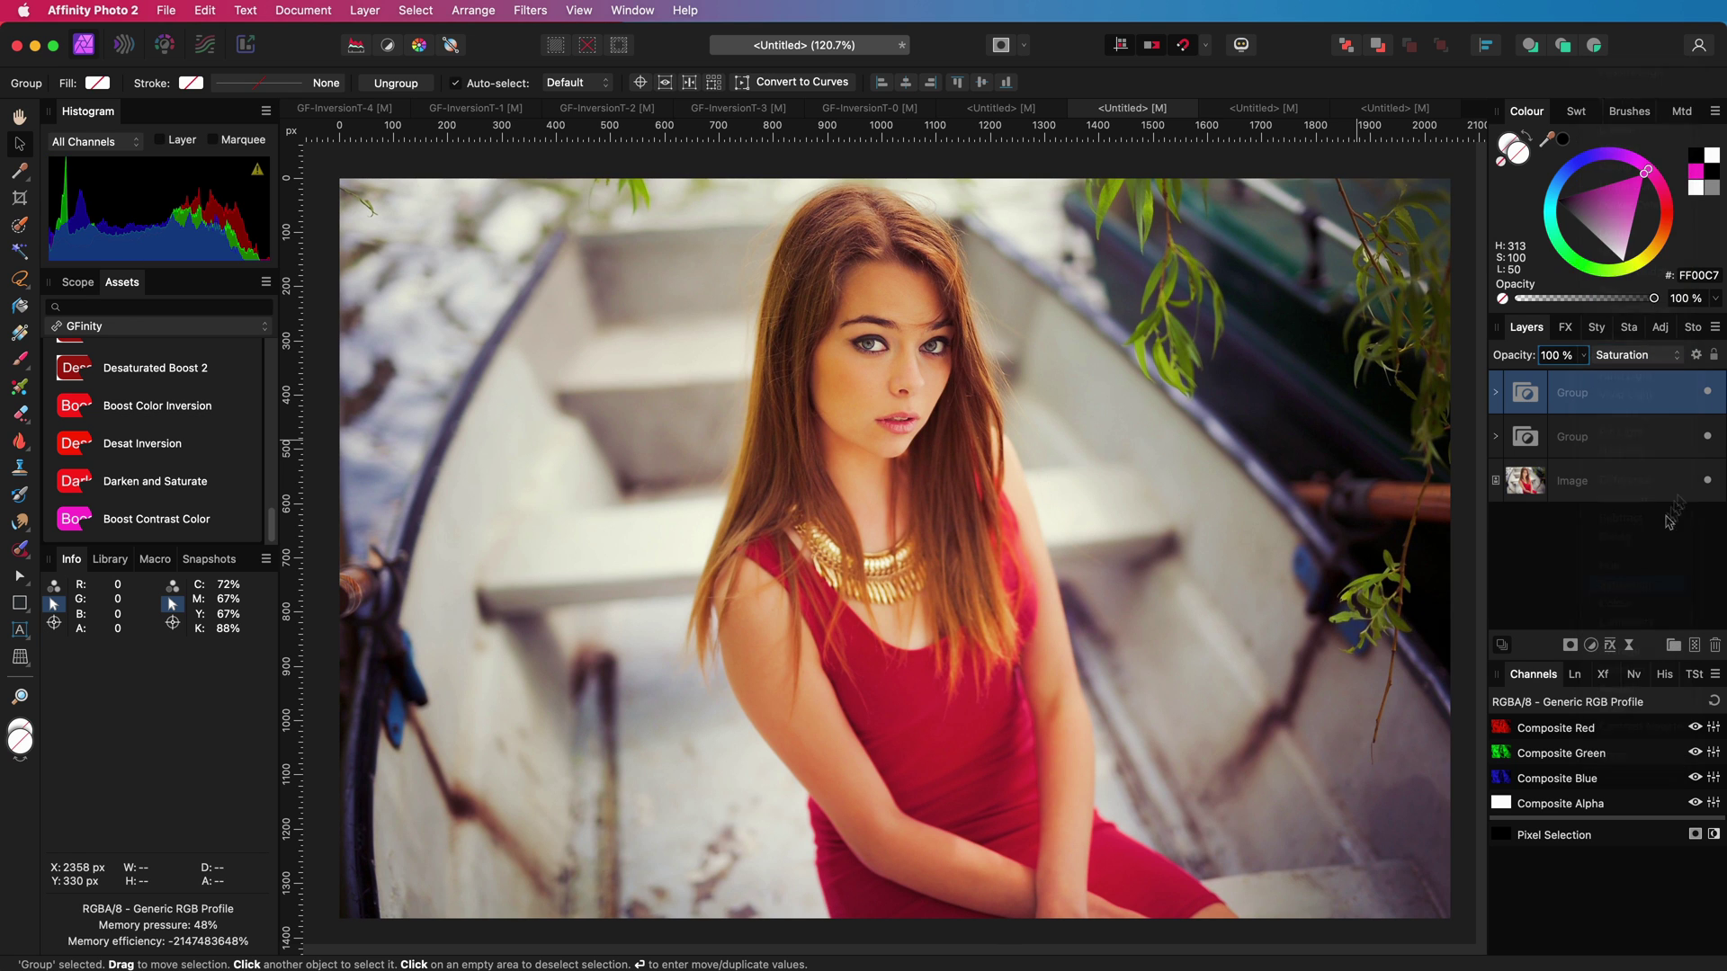
left_click(1635, 443, "shift")
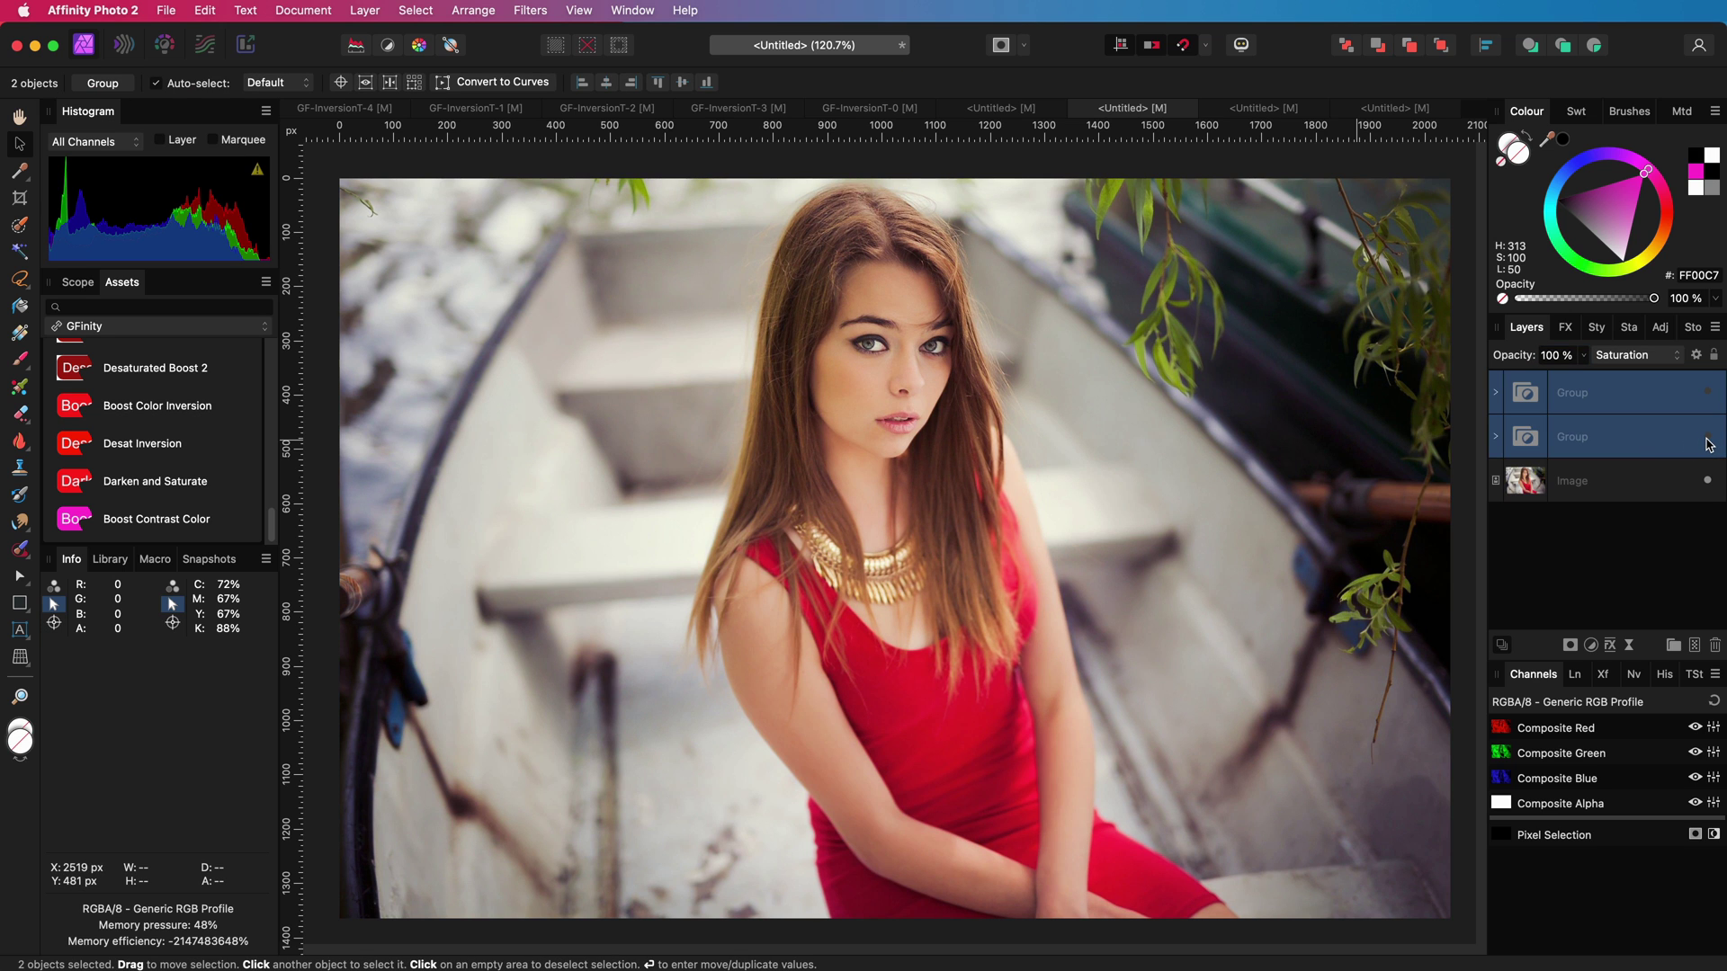
left_click(1708, 439)
left_click(1707, 438)
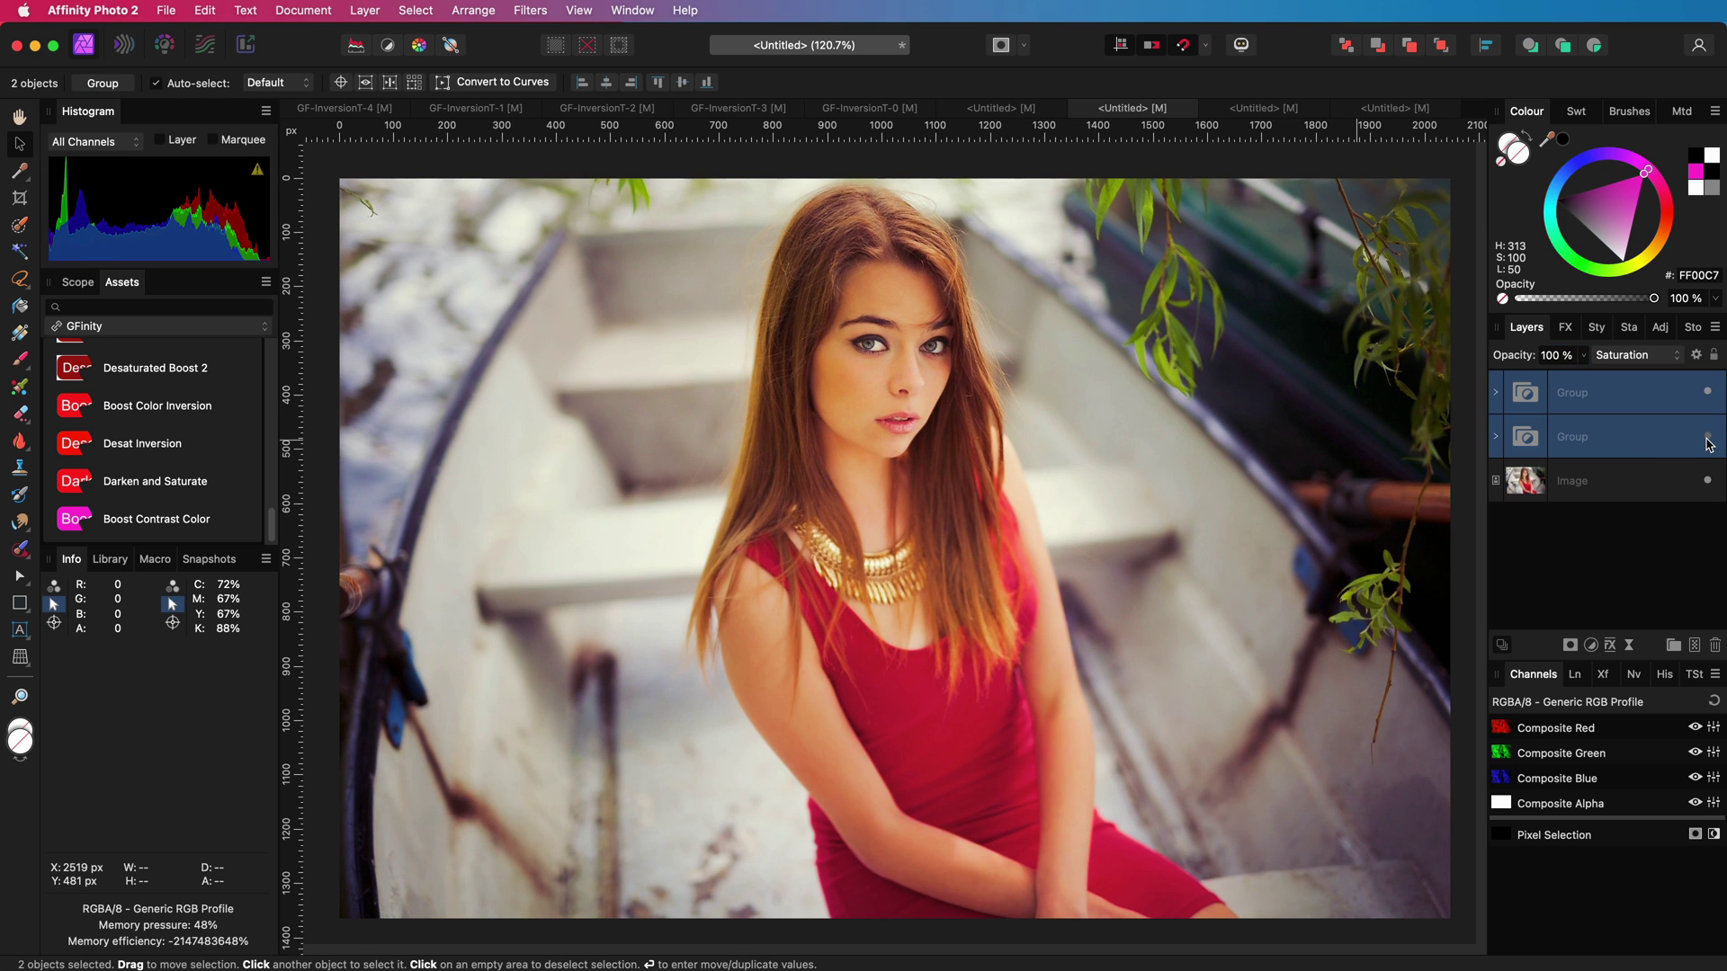
left_click(1707, 439)
left_click(1707, 439)
- Delete both invert groups and preview the Boost Color Contrast Inv and Darken and Saturate presets
key("Delete")
left_click_drag(90, 519, 306, 835)
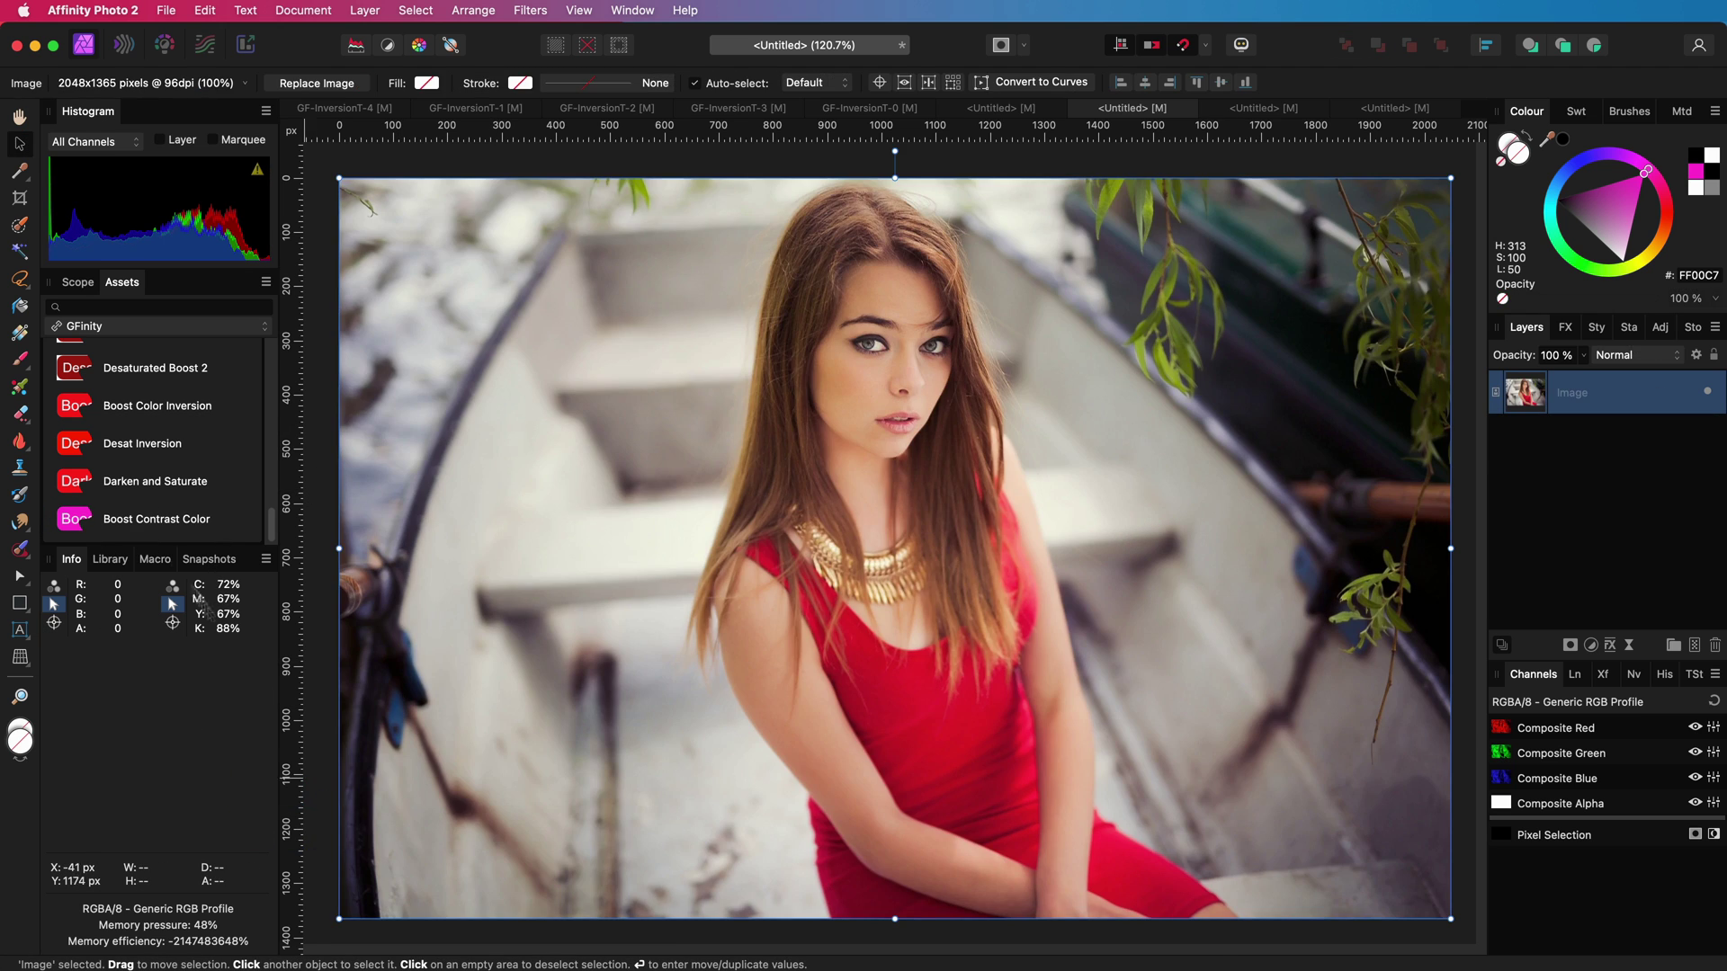
left_click_drag(143, 481, 297, 850)
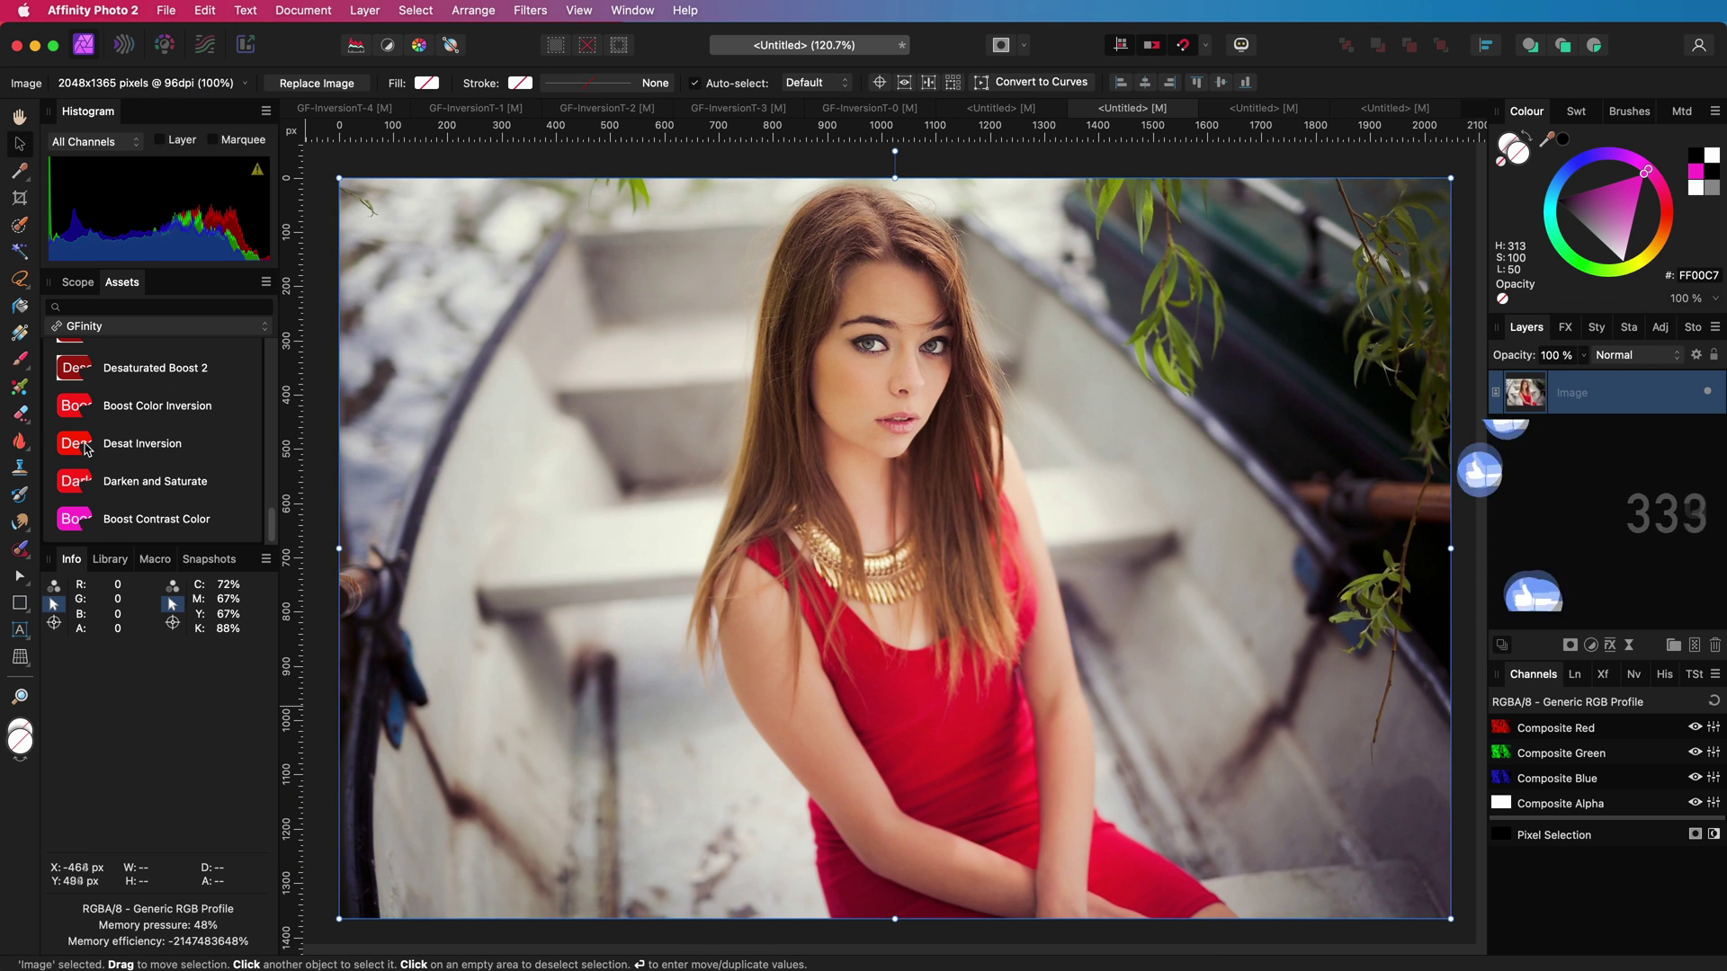
- Try and undo the Desat Inversion, Desaturated Boost 2 and Desaturated Boost presets
left_click_drag(142, 444, 321, 749)
key("super+z")
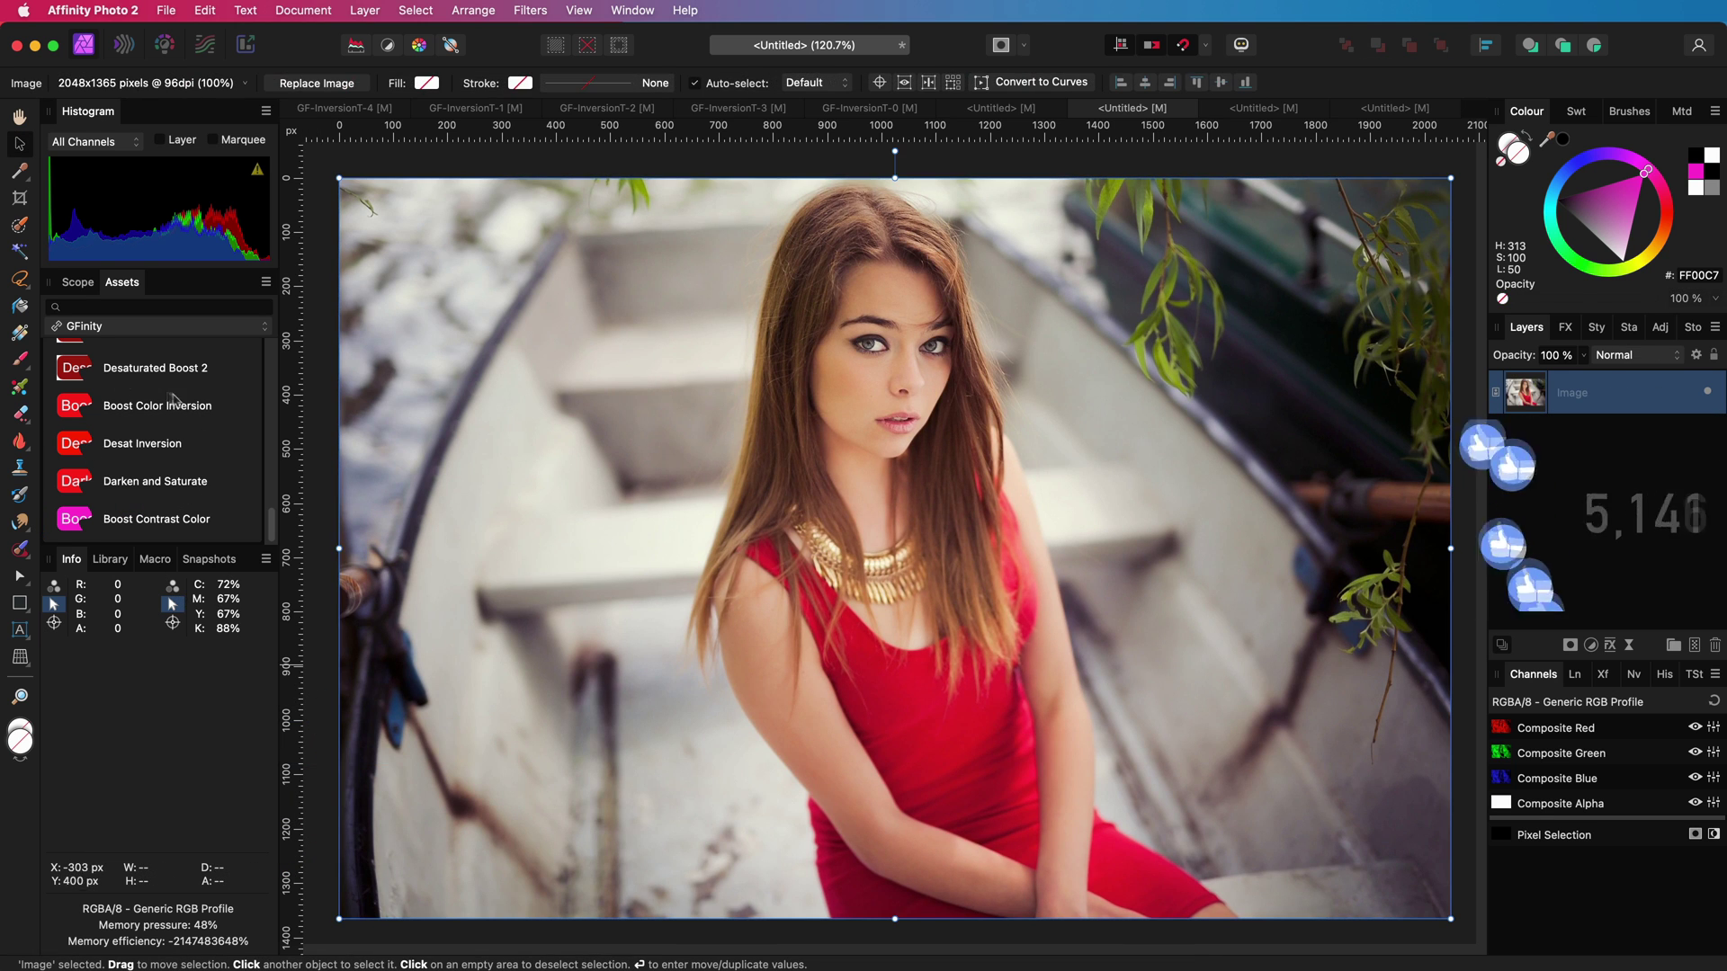
left_click_drag(144, 368, 307, 766)
key("super+z")
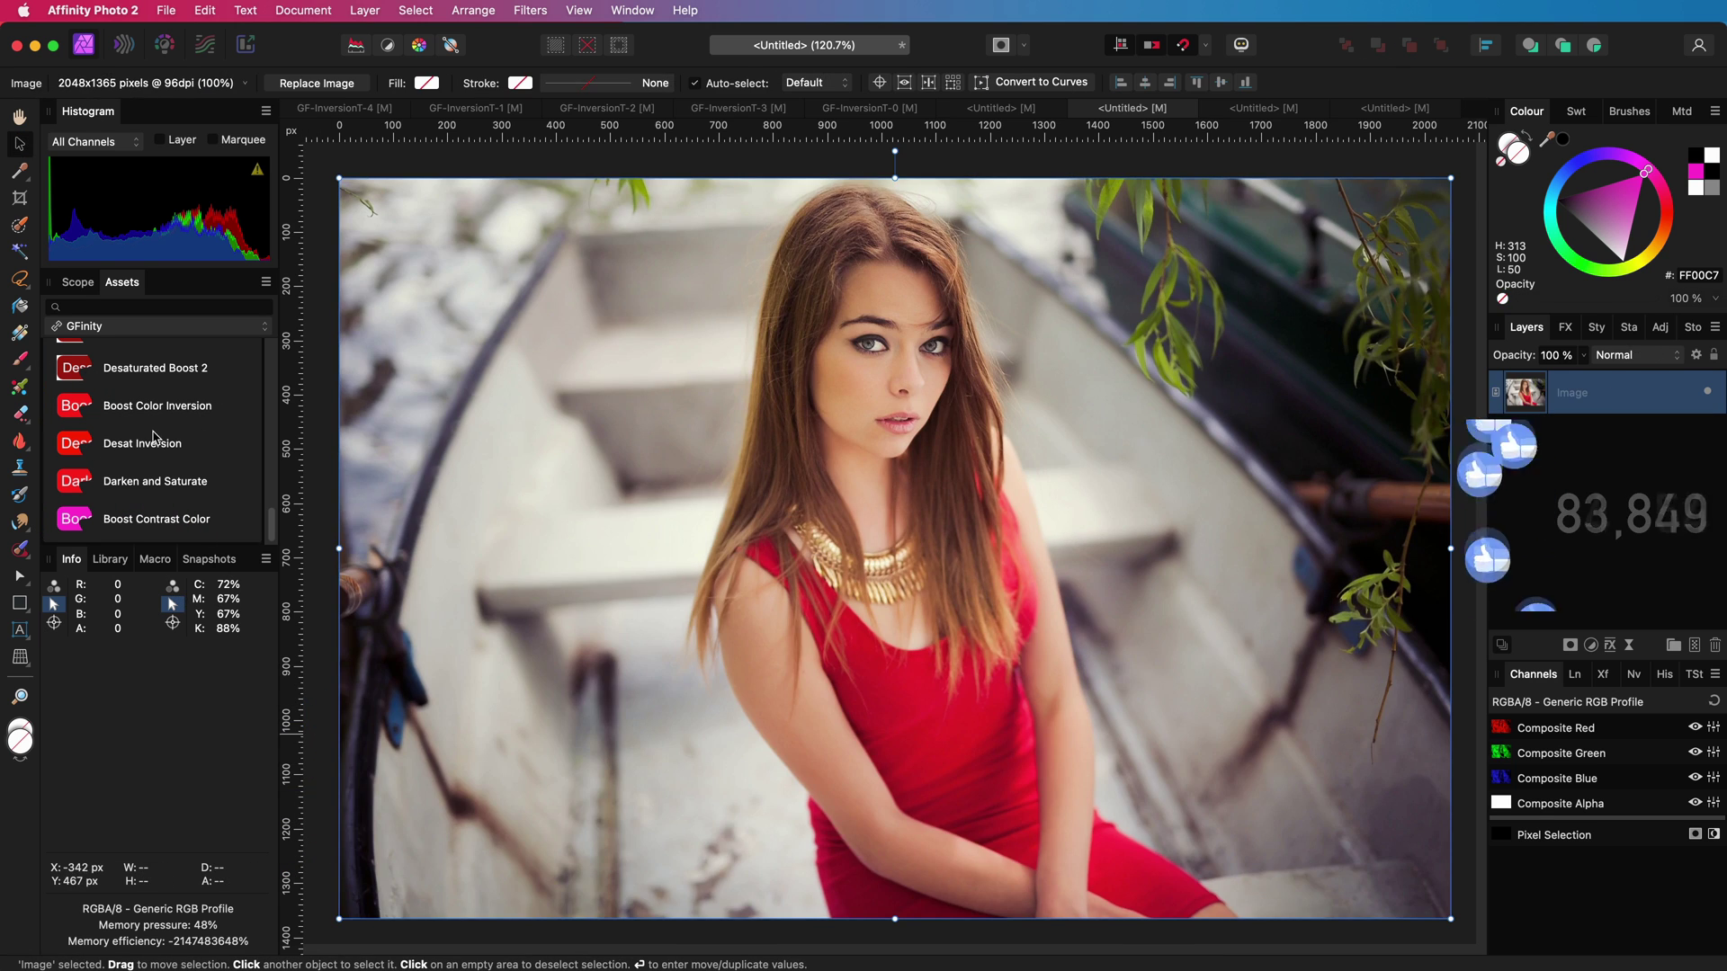
scroll(153, 432, "up", 1)
left_click_drag(144, 346, 330, 844)
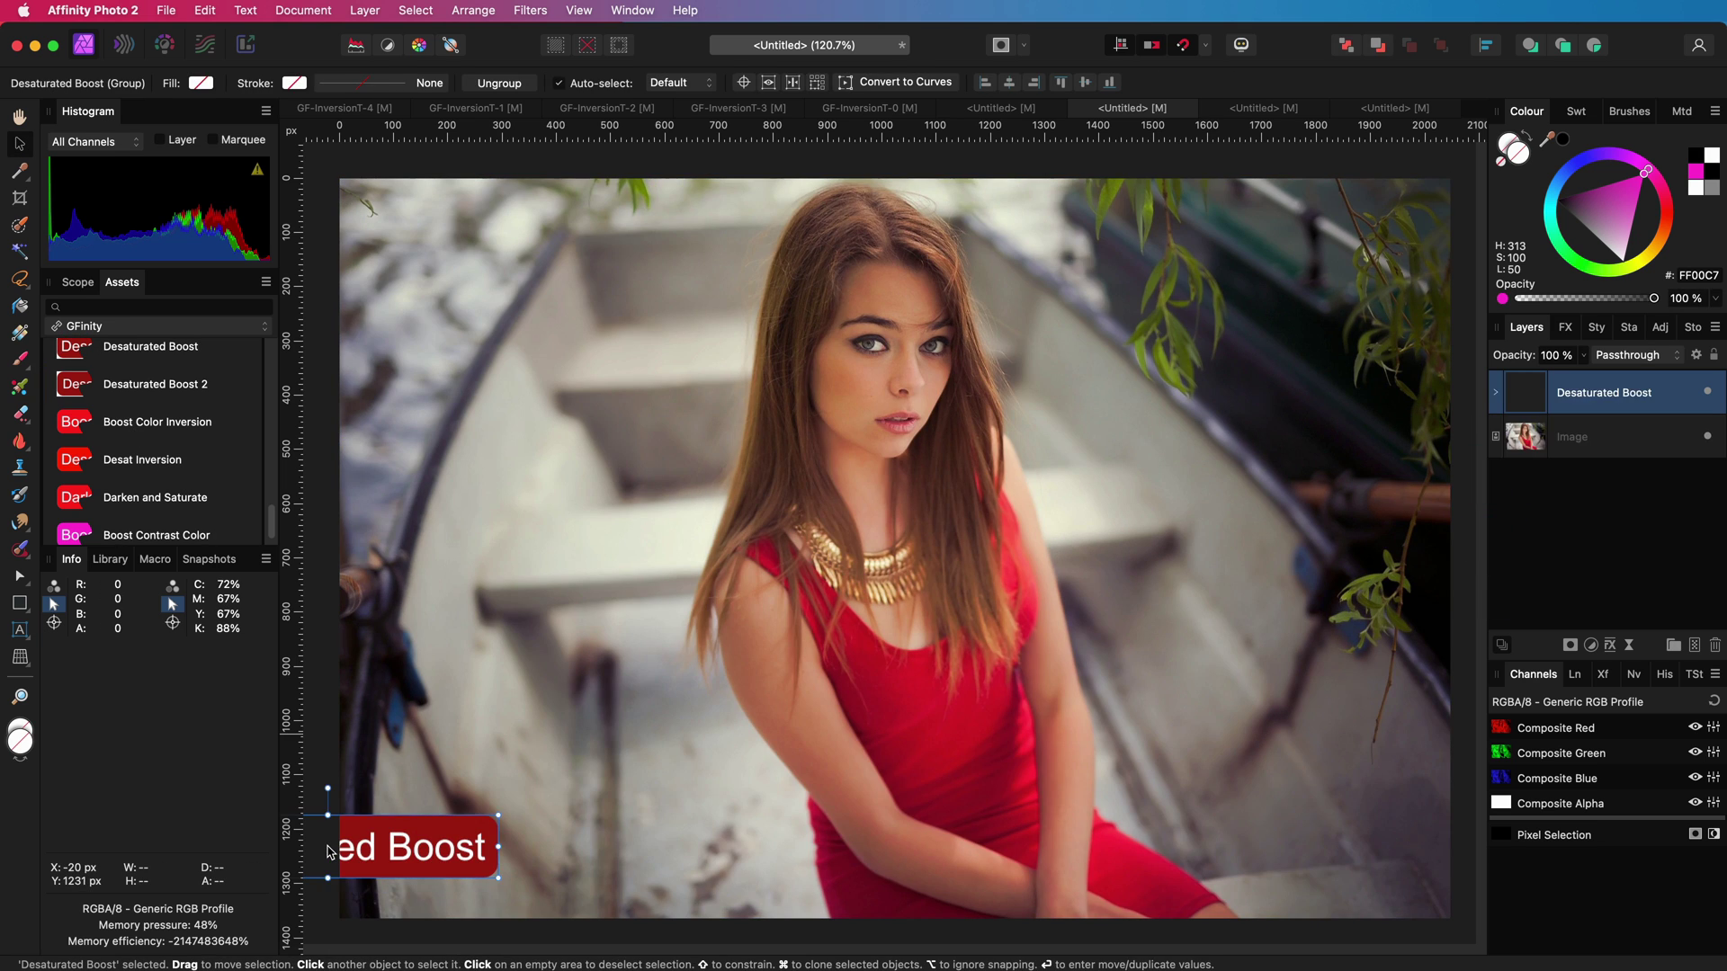
key("super+z")
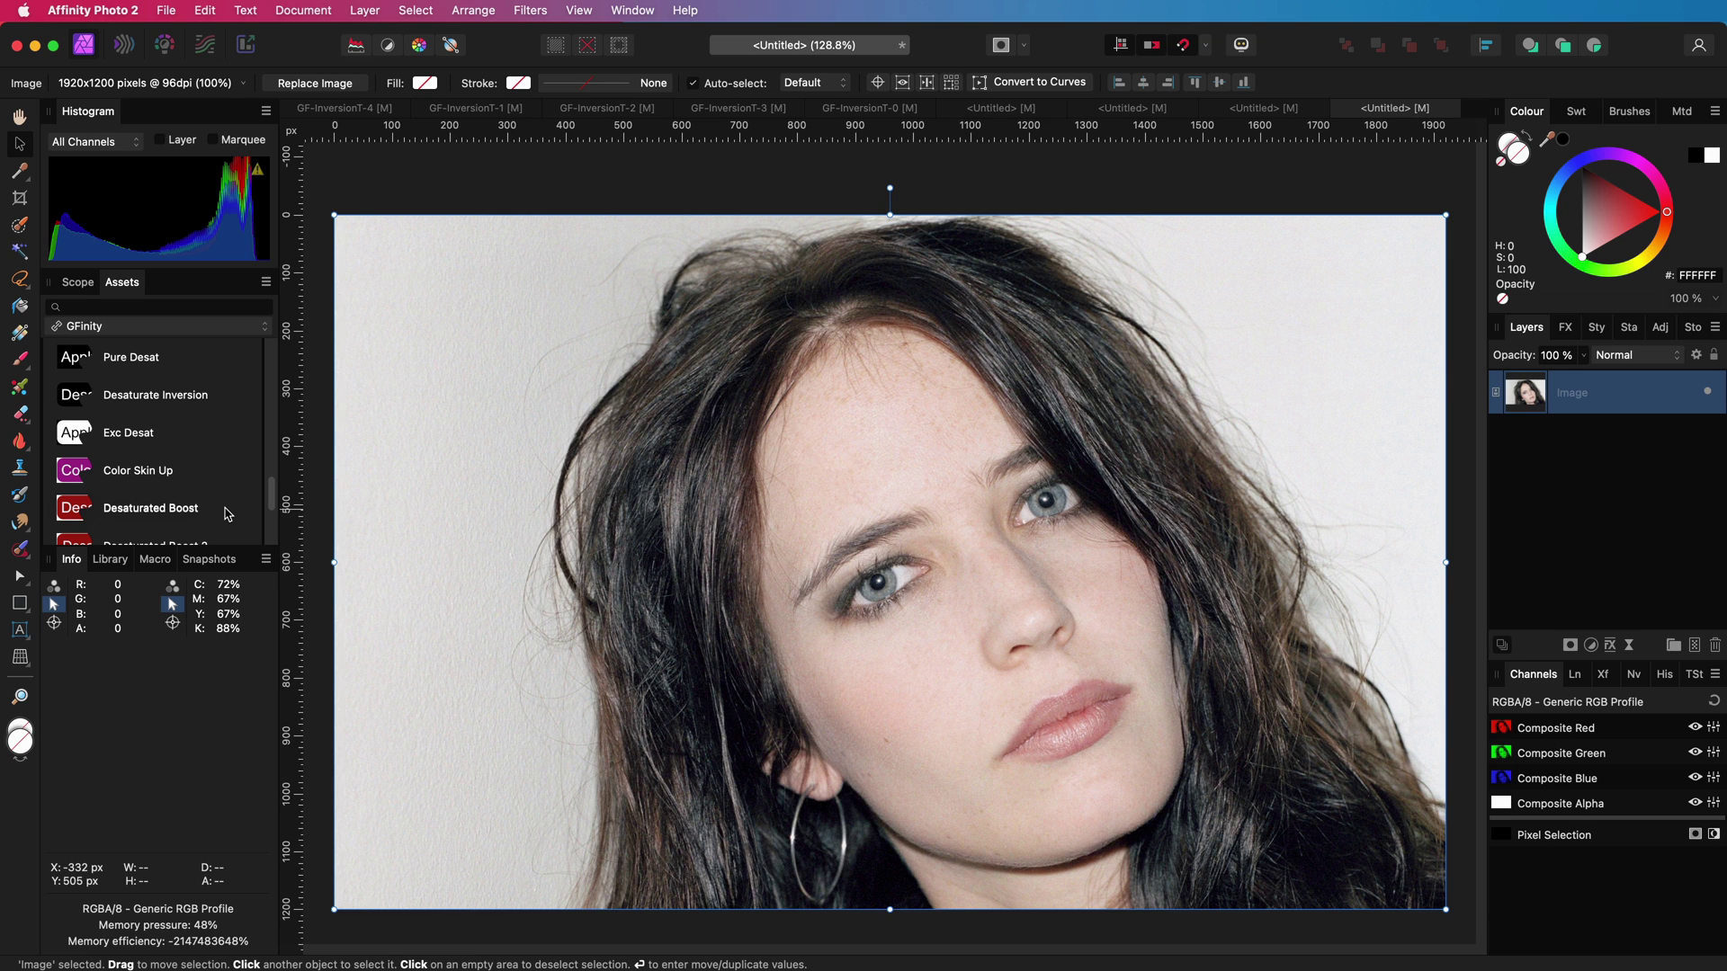
- Apply the Desaturated Boost preset and expand its nested groups to select the Invert Adjustment
left_click(225, 514)
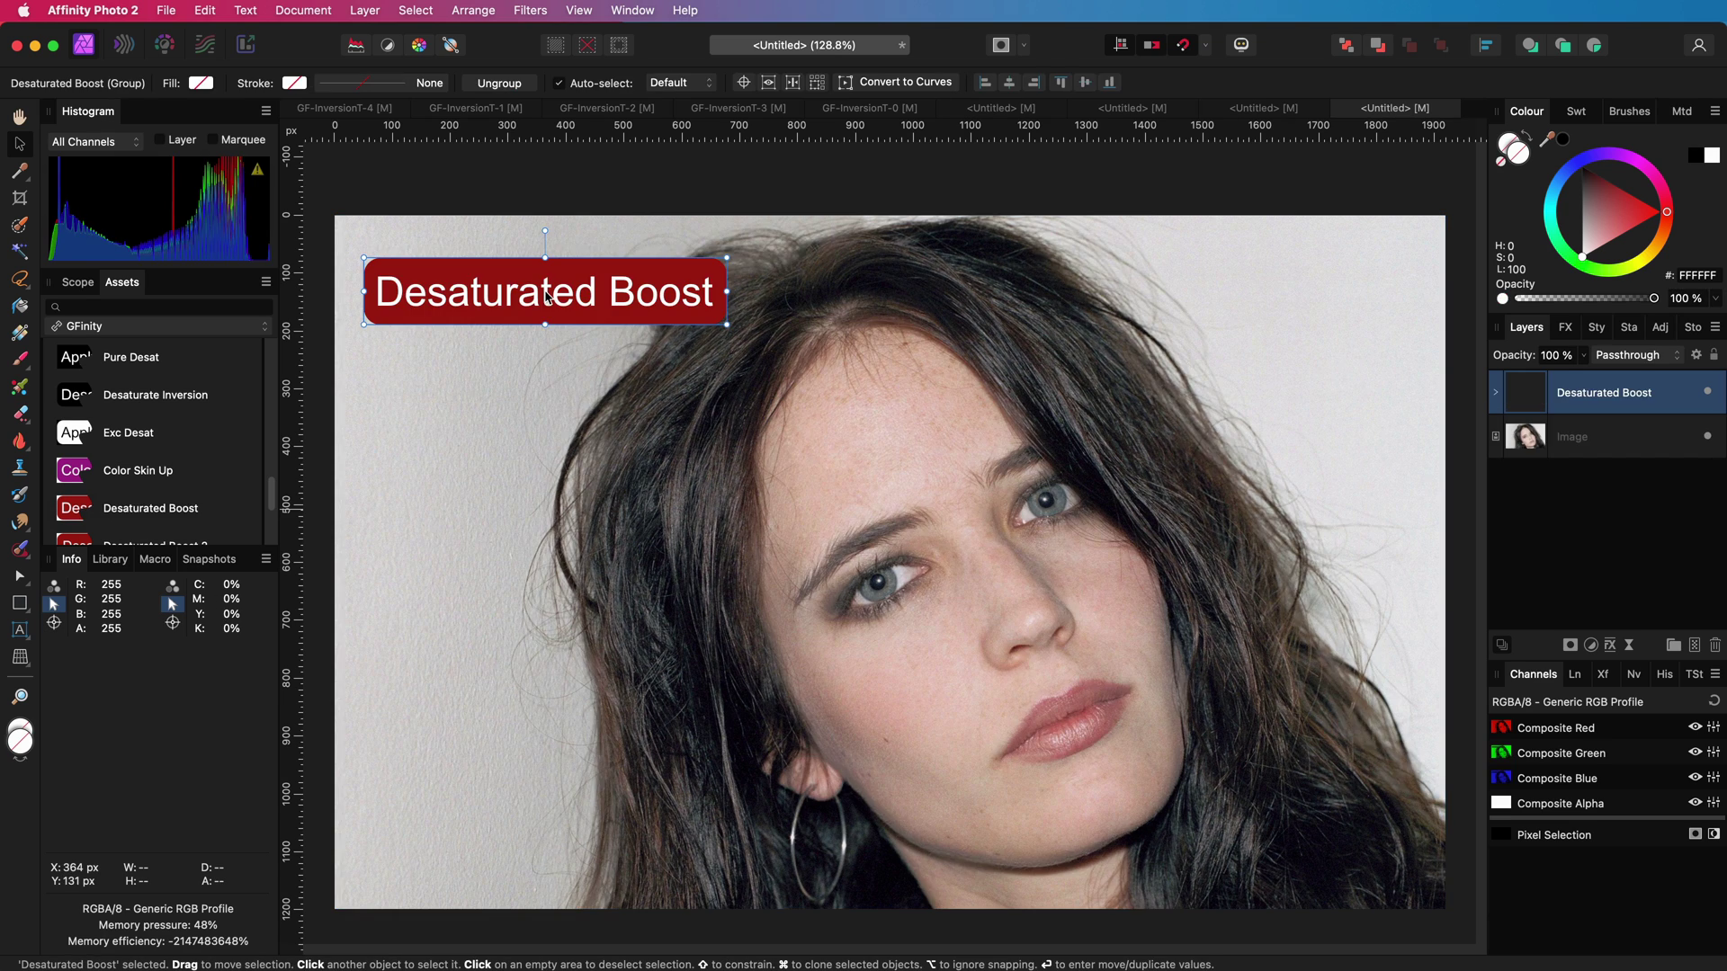
left_click(1496, 393)
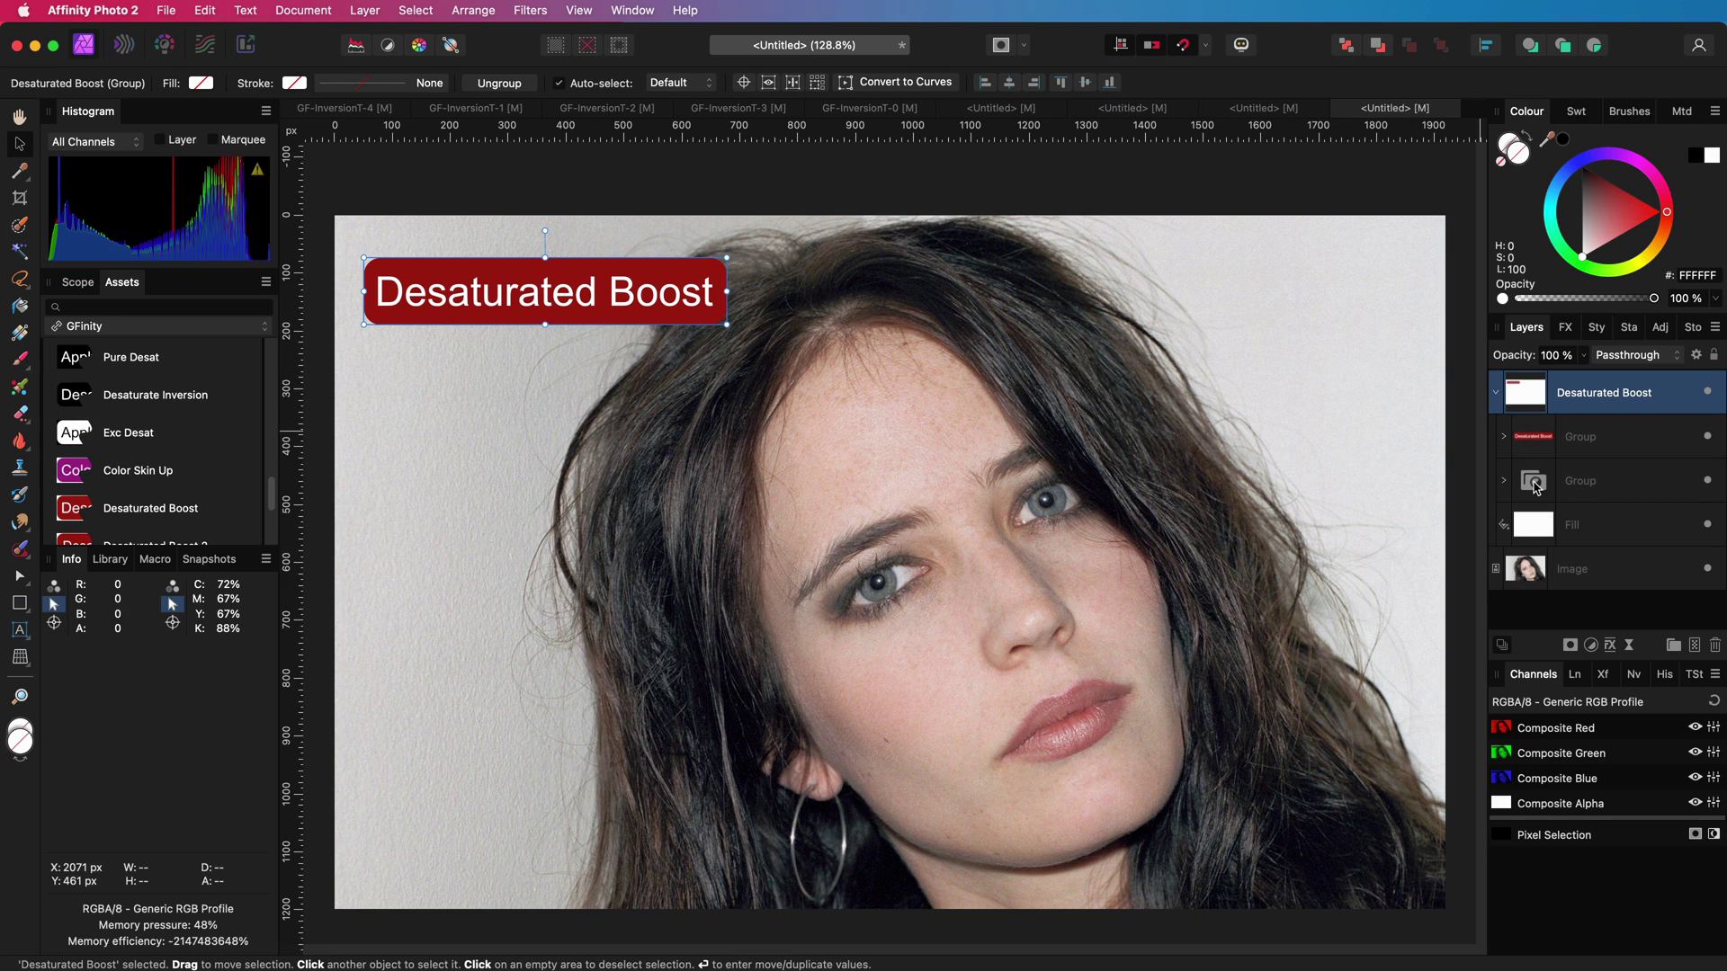
left_click(1529, 484)
left_click(1506, 483)
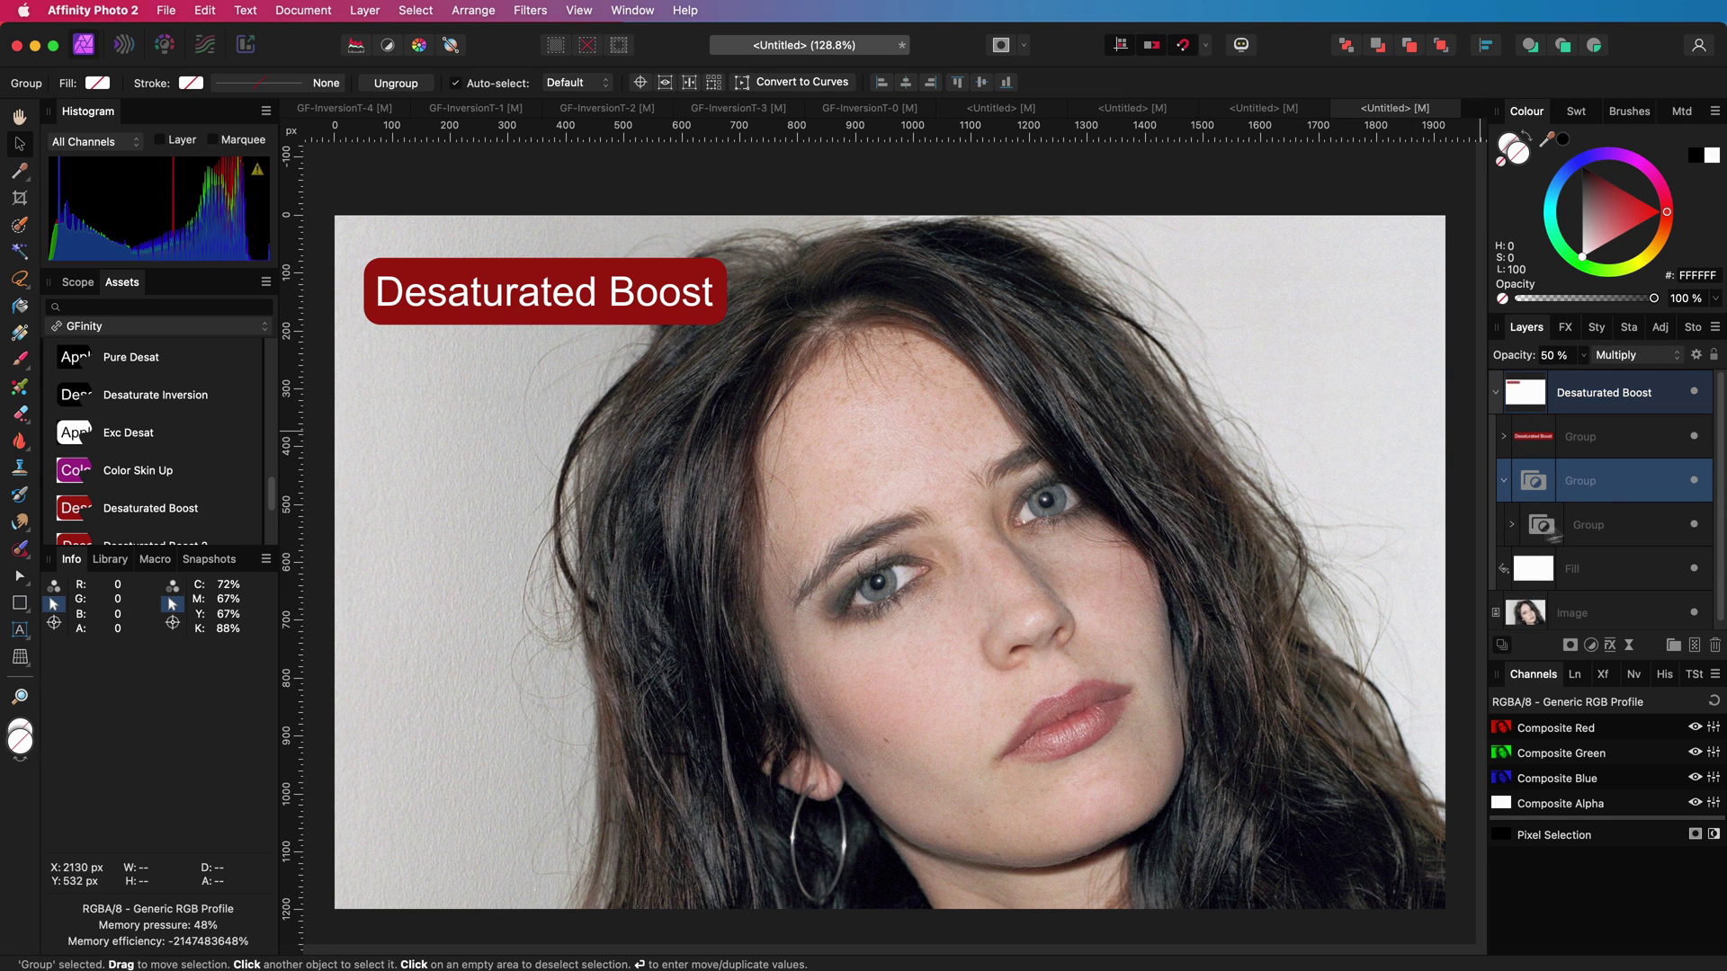
left_click(1513, 525)
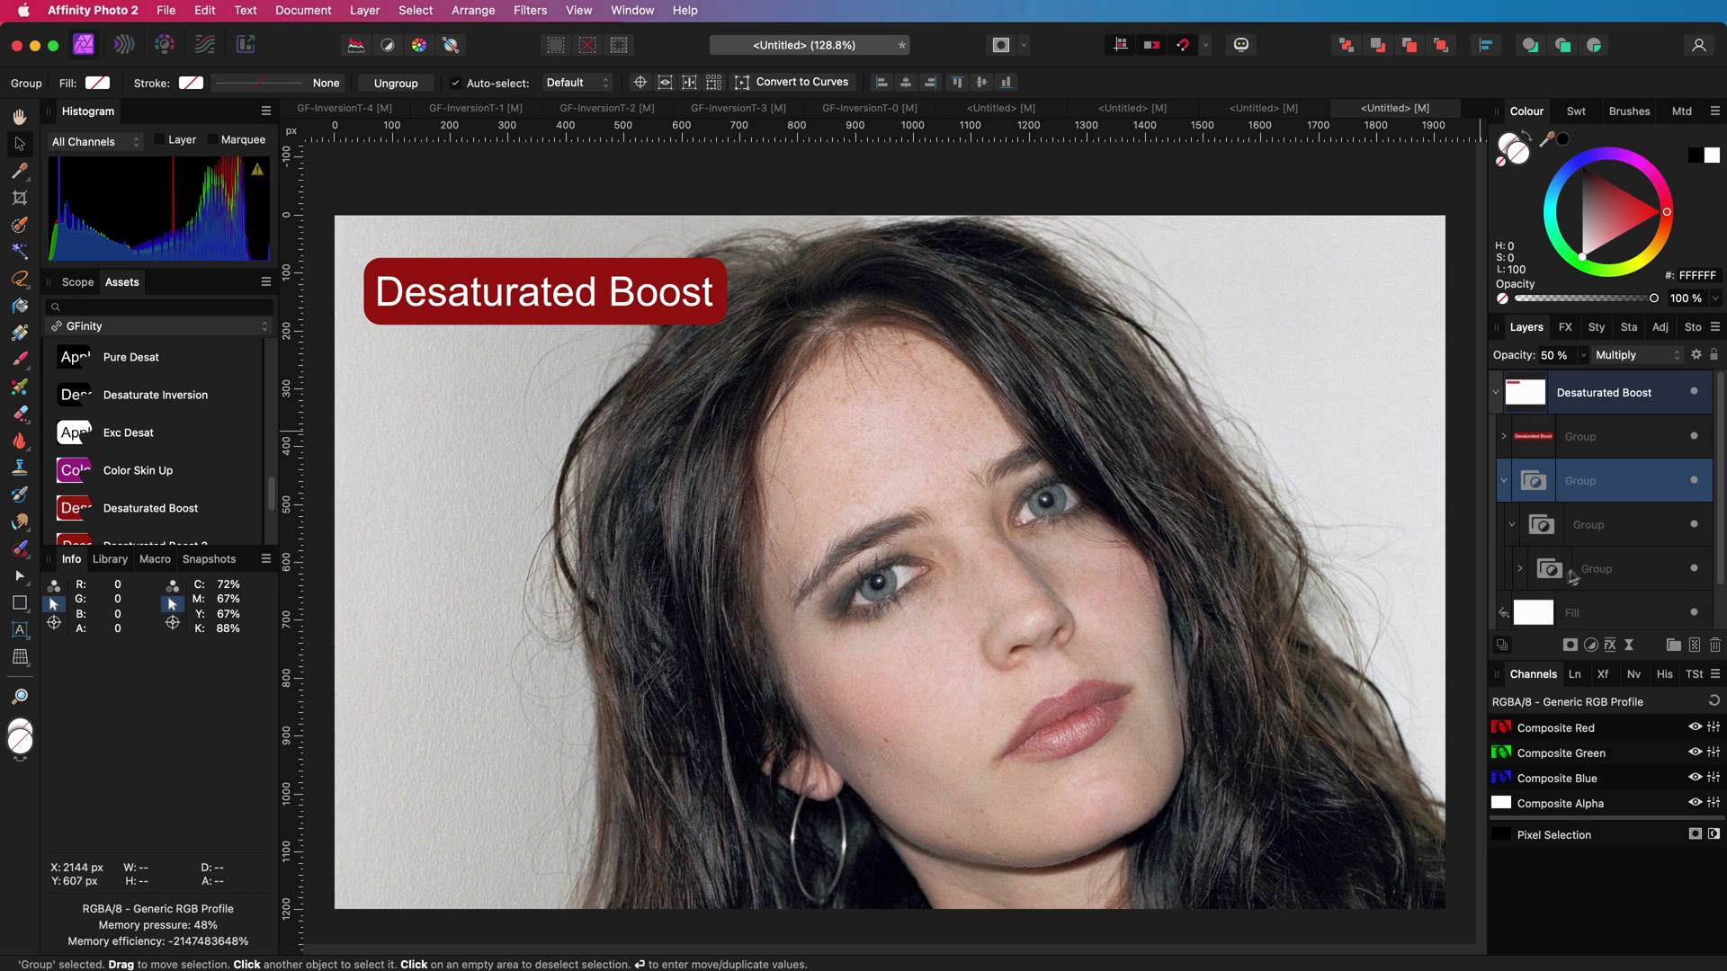
left_click(1520, 569)
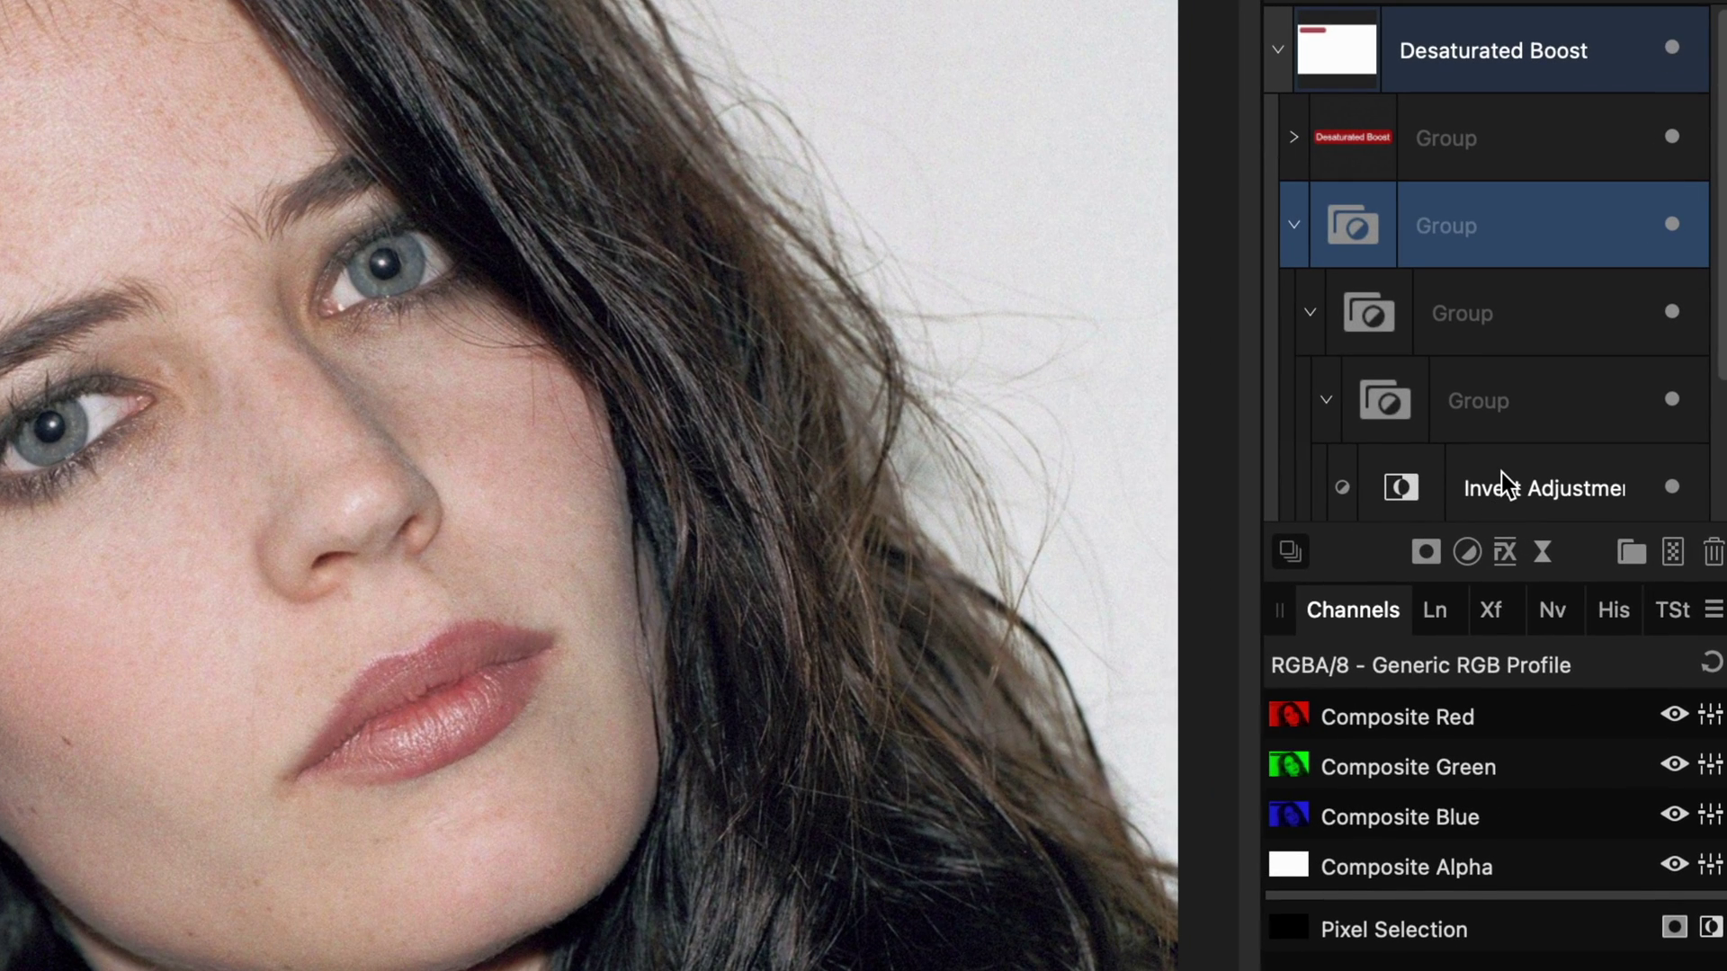
left_click(1502, 474)
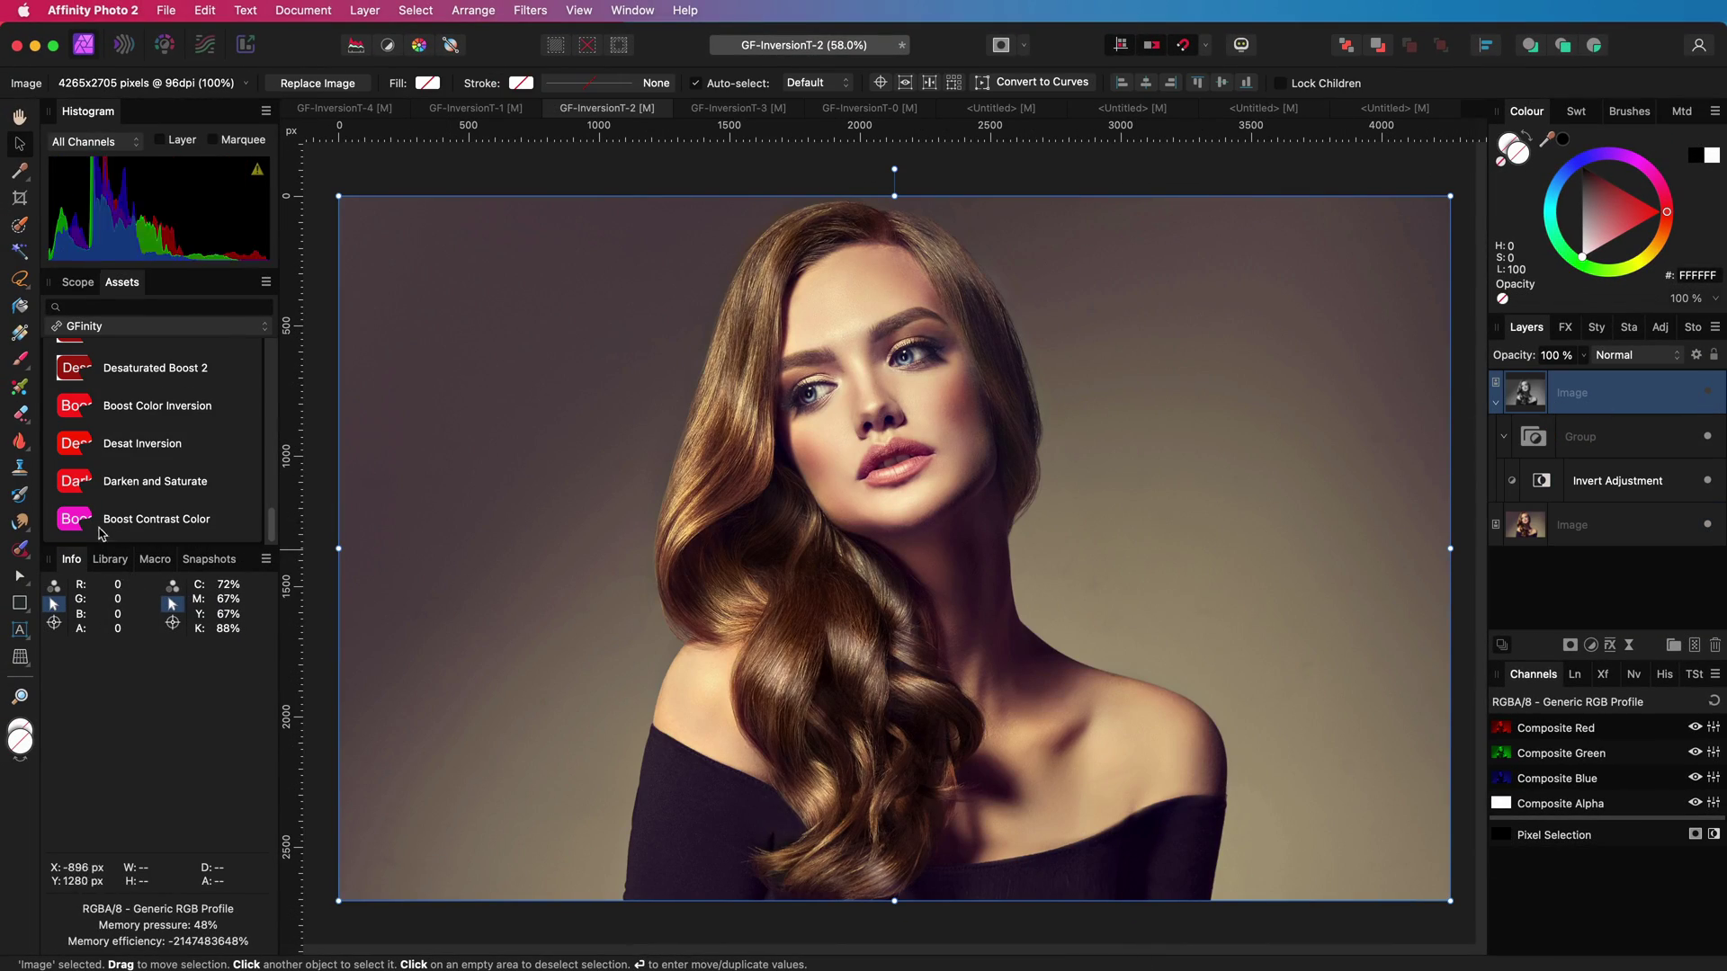
- Drop the Boost Contrast Color asset onto the wavy-haired portrait
left_click_drag(135, 519, 378, 487)
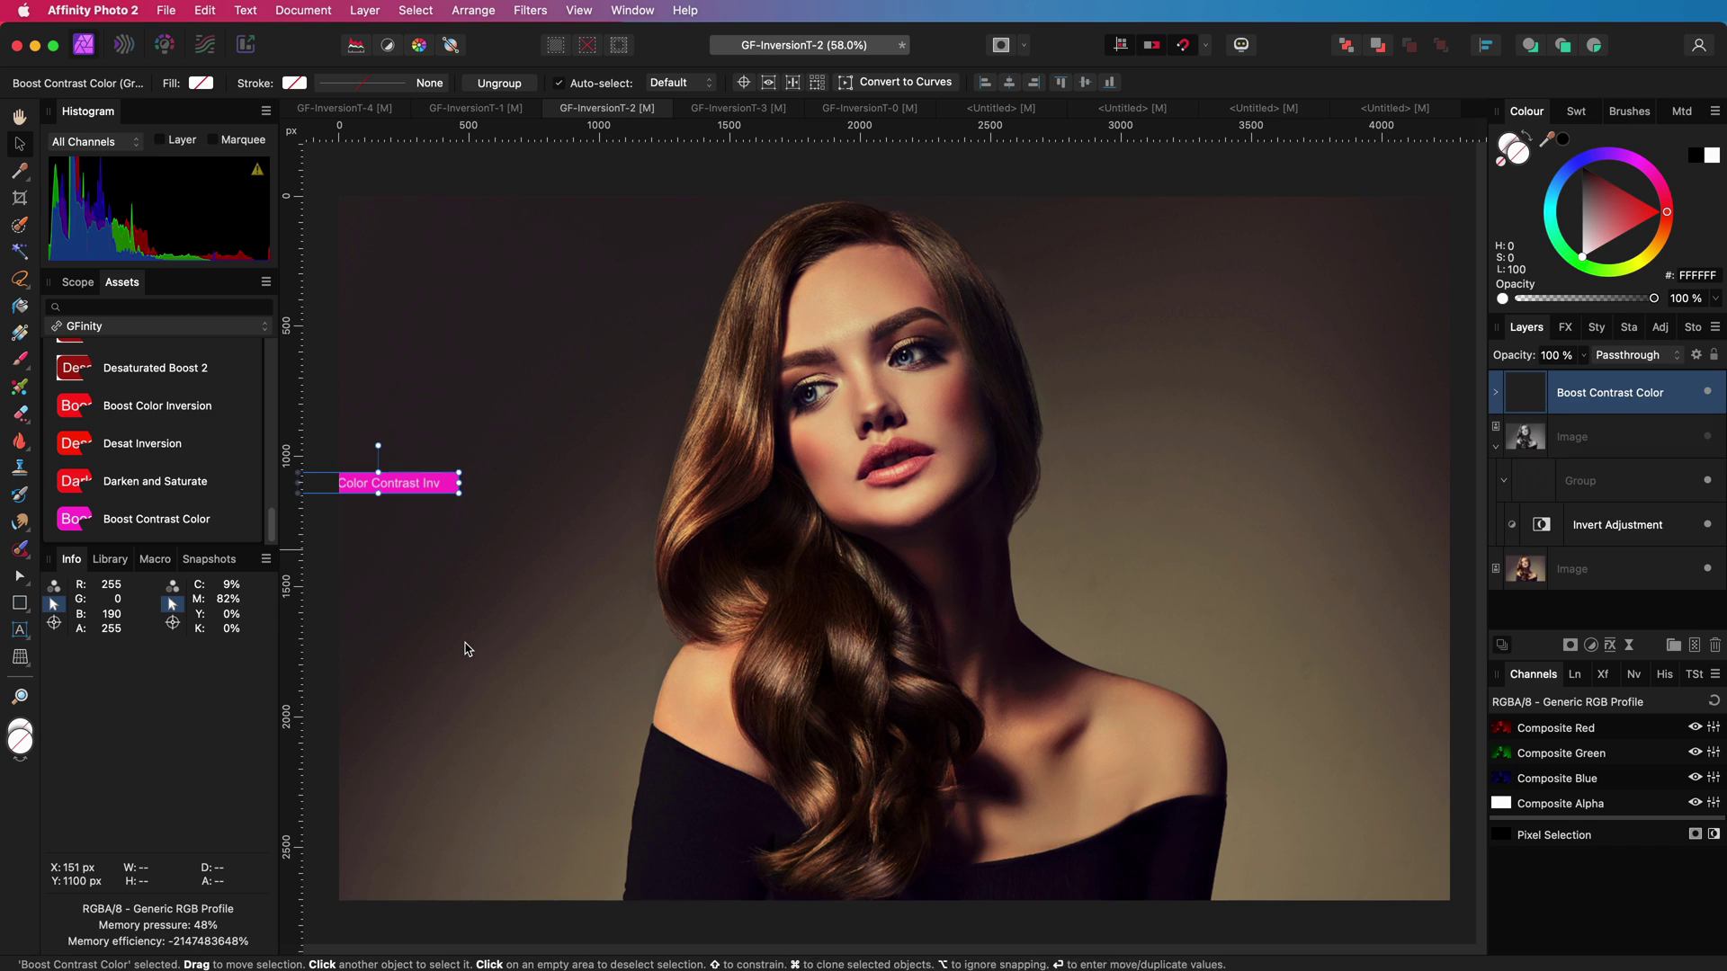